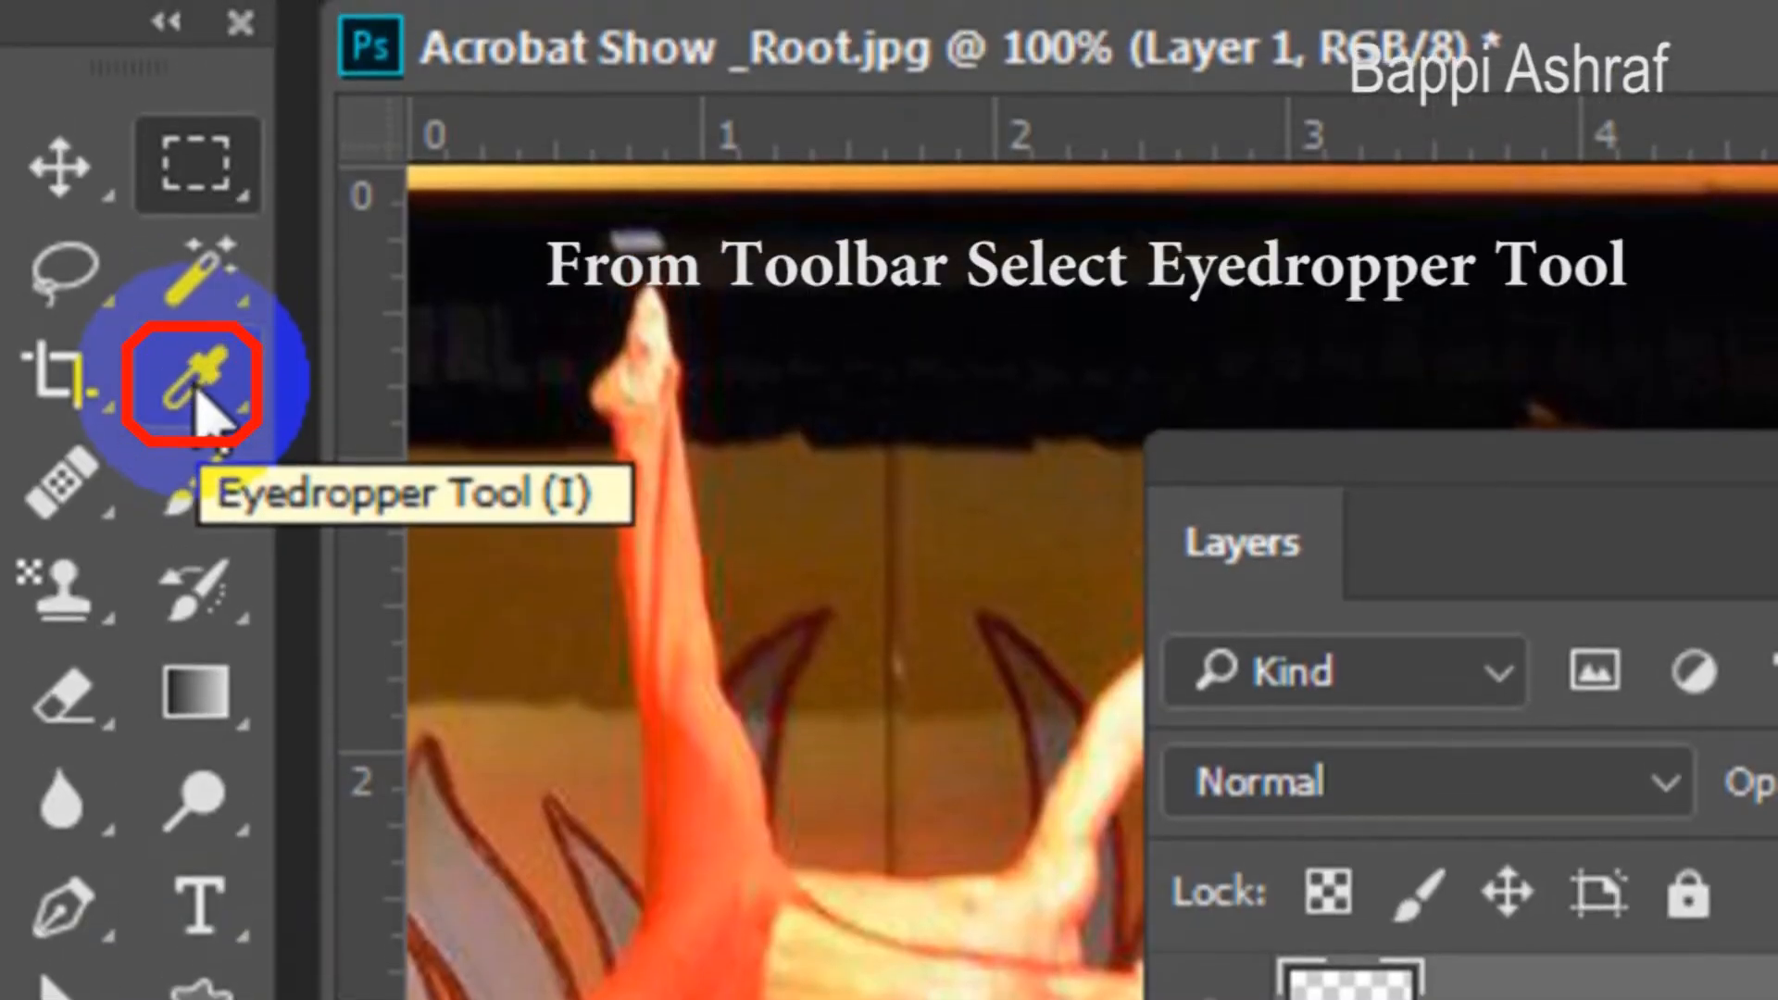
- Sample the red backdrop color from the photo and fill Layer 1 with it in Normal mode at 100% opacity
left_click(256, 124)
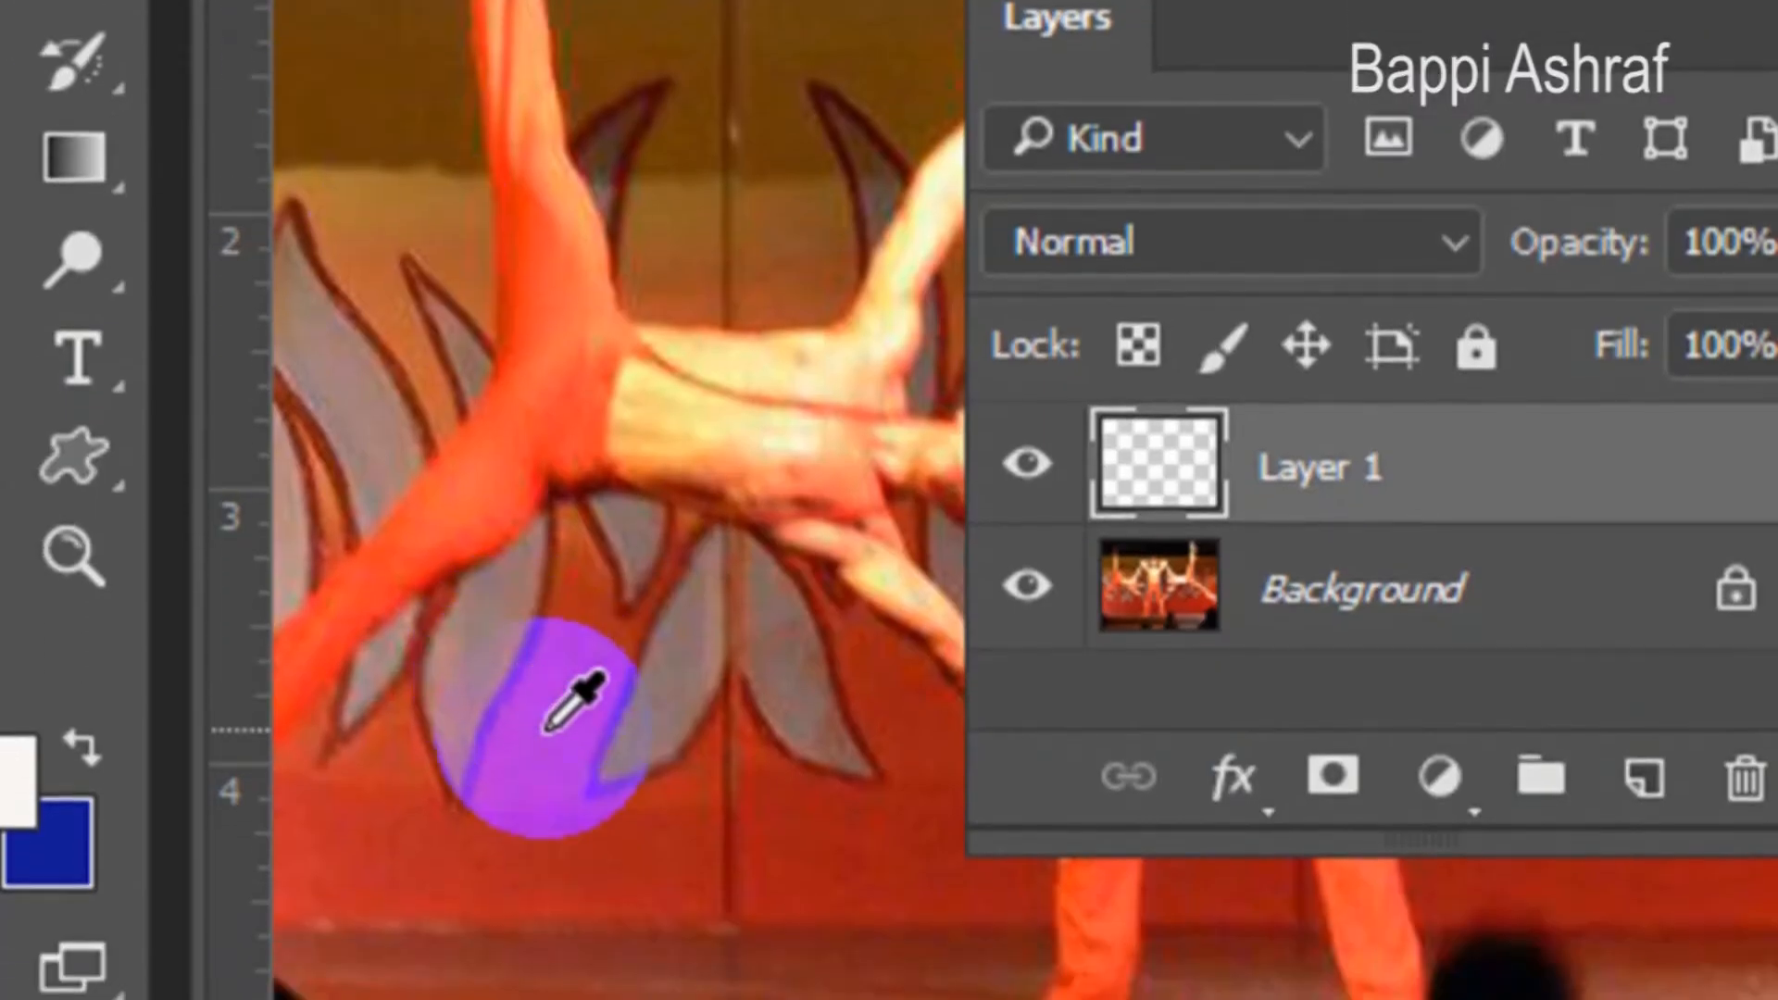
left_click(545, 746)
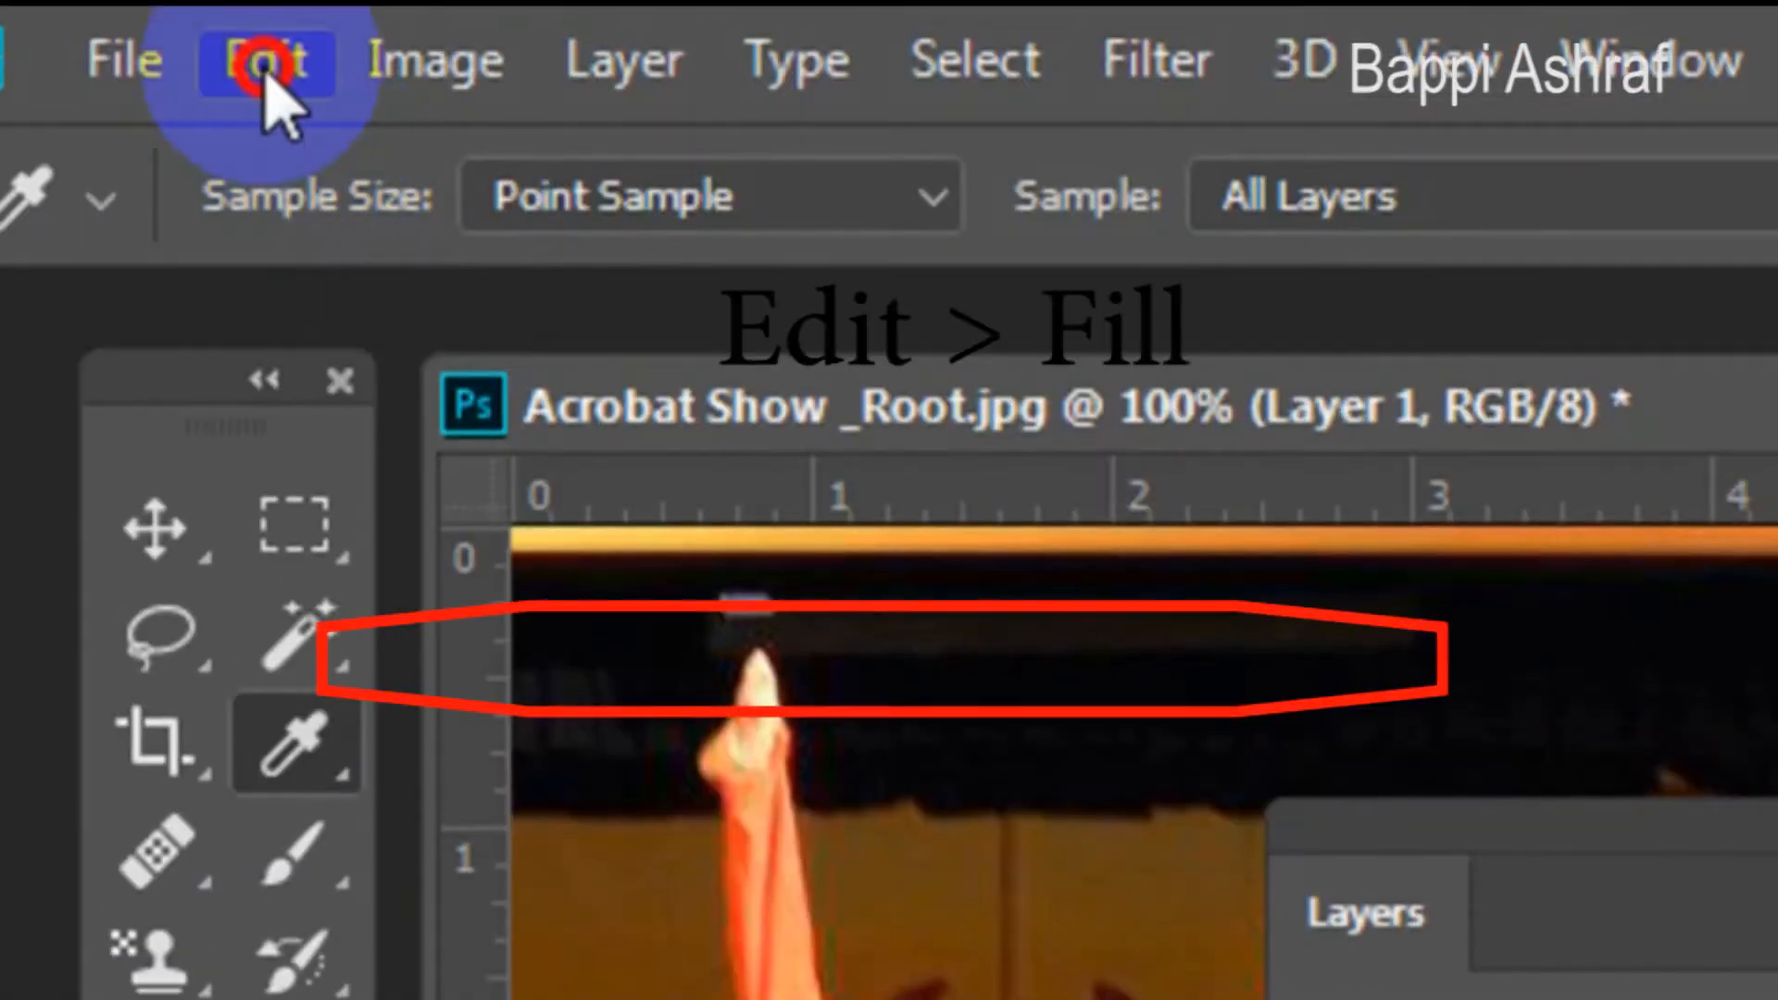
left_click(265, 61)
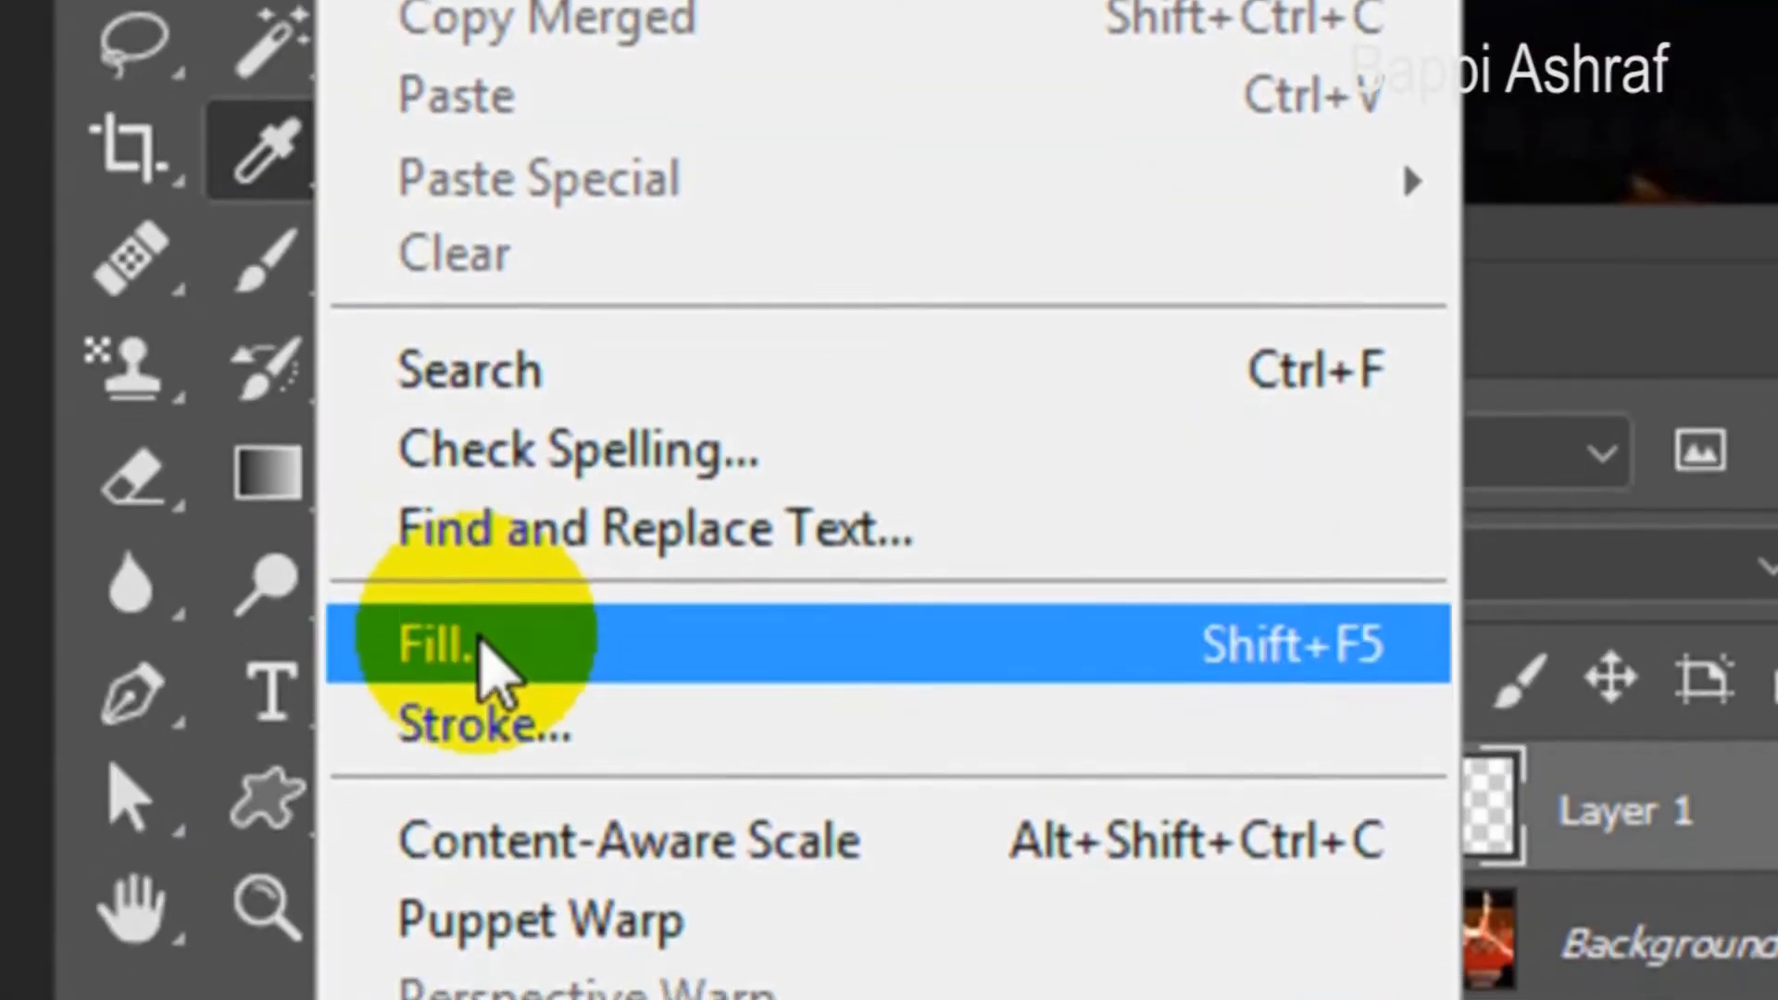
left_click(487, 662)
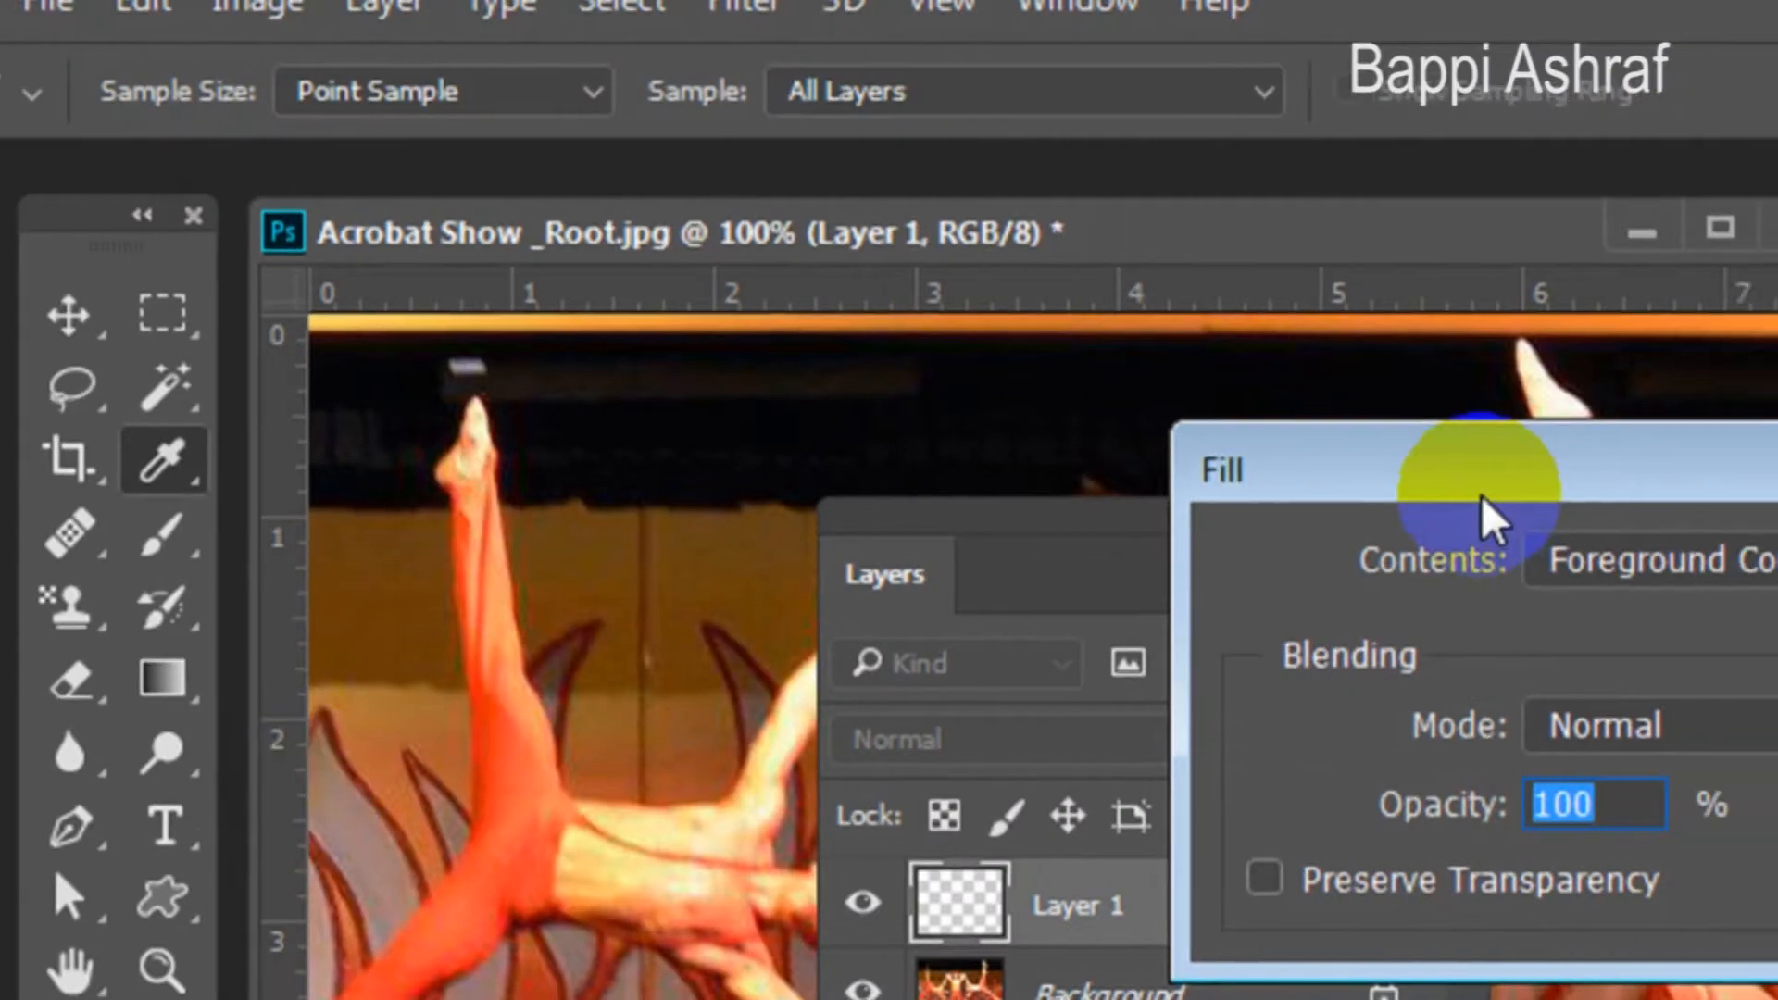
left_click_drag(1488, 515, 543, 502)
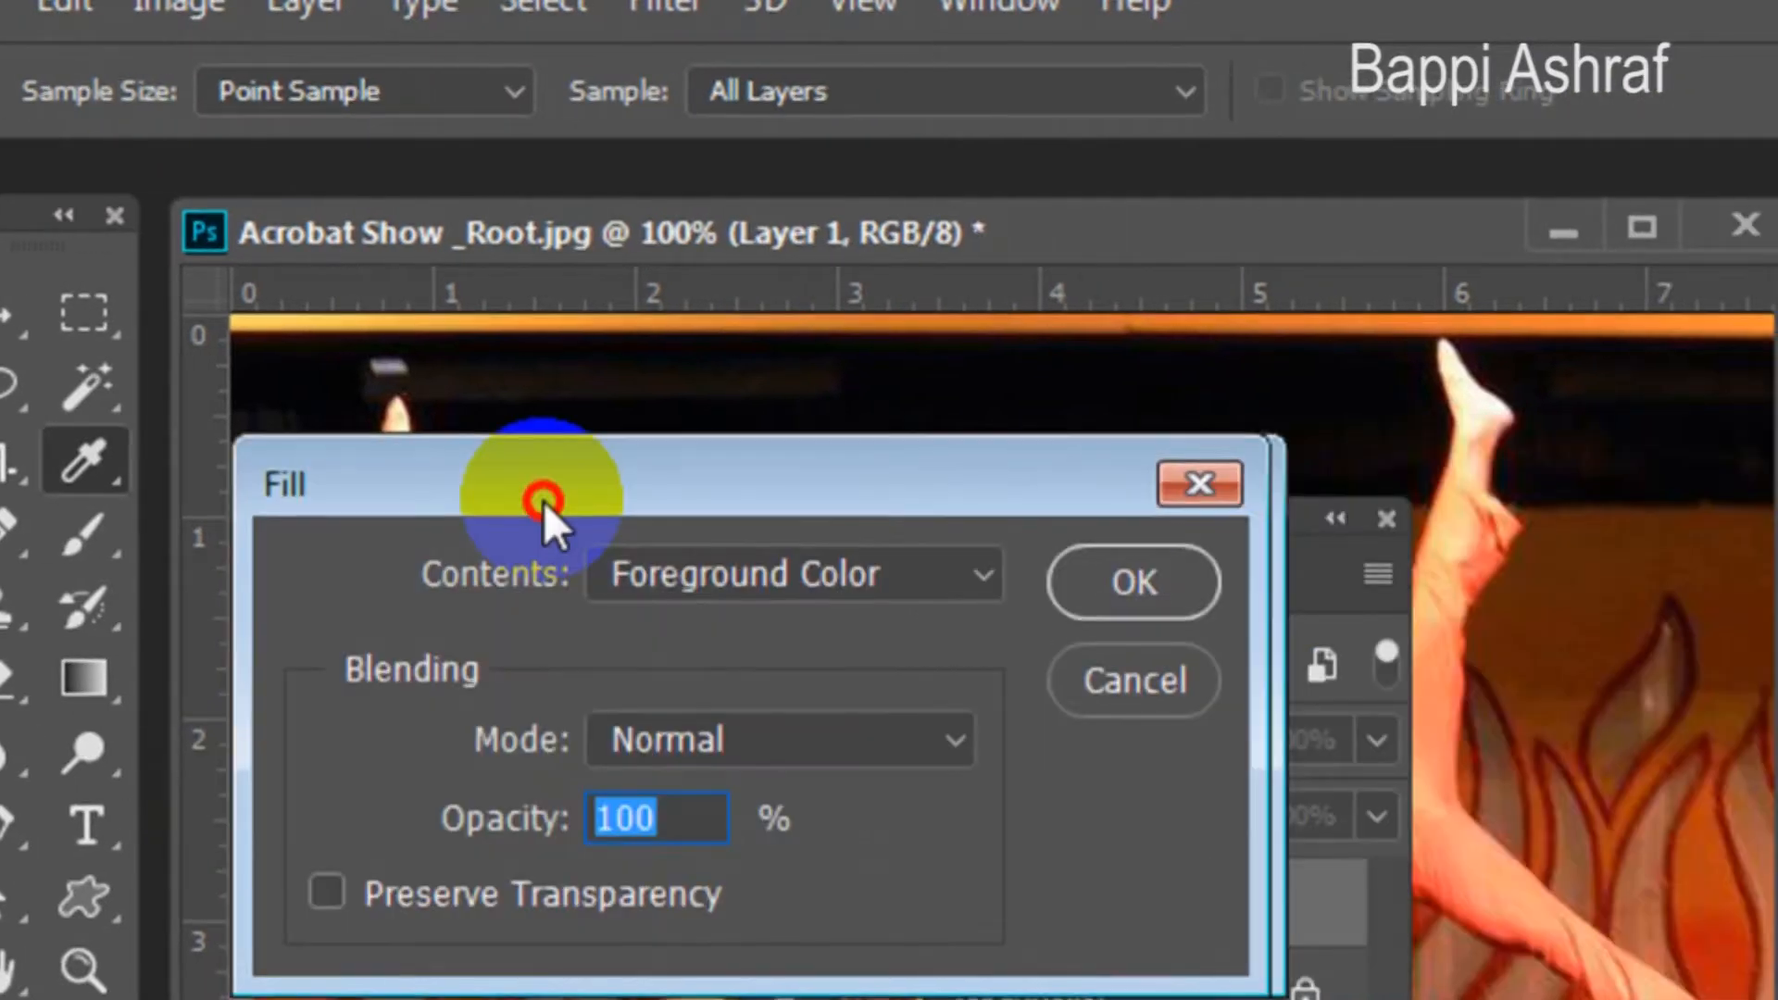
left_click(1165, 582)
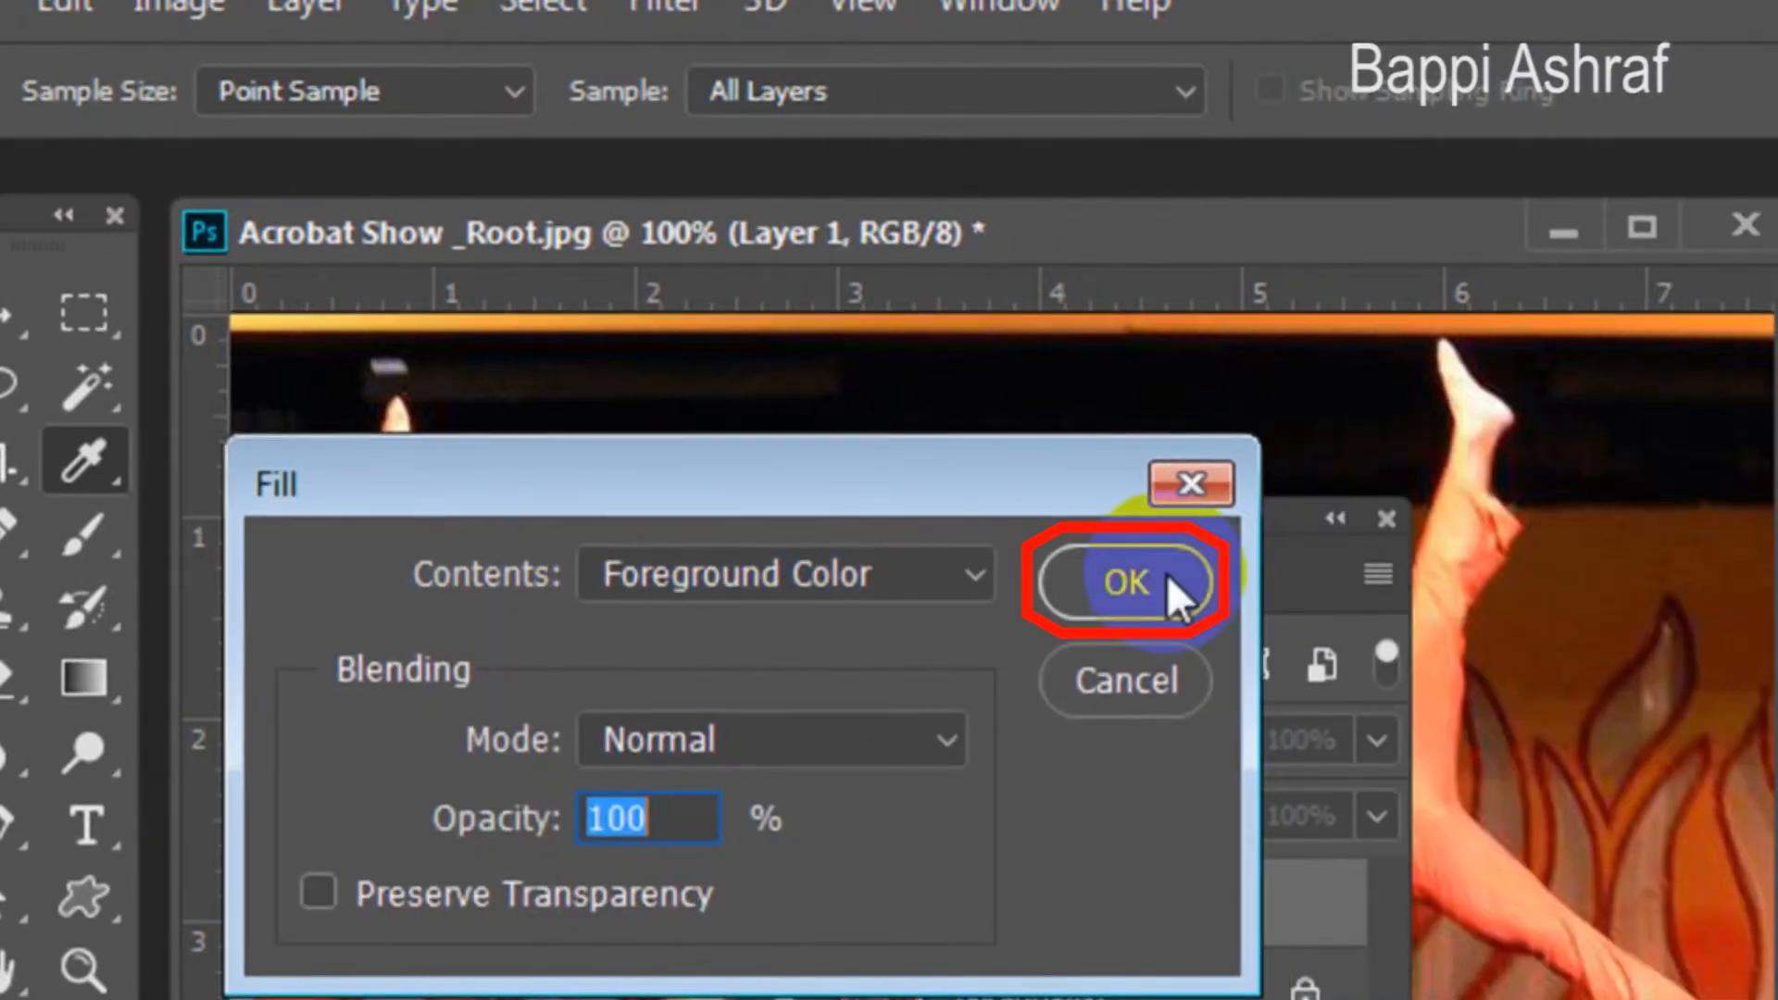
left_click(1158, 586)
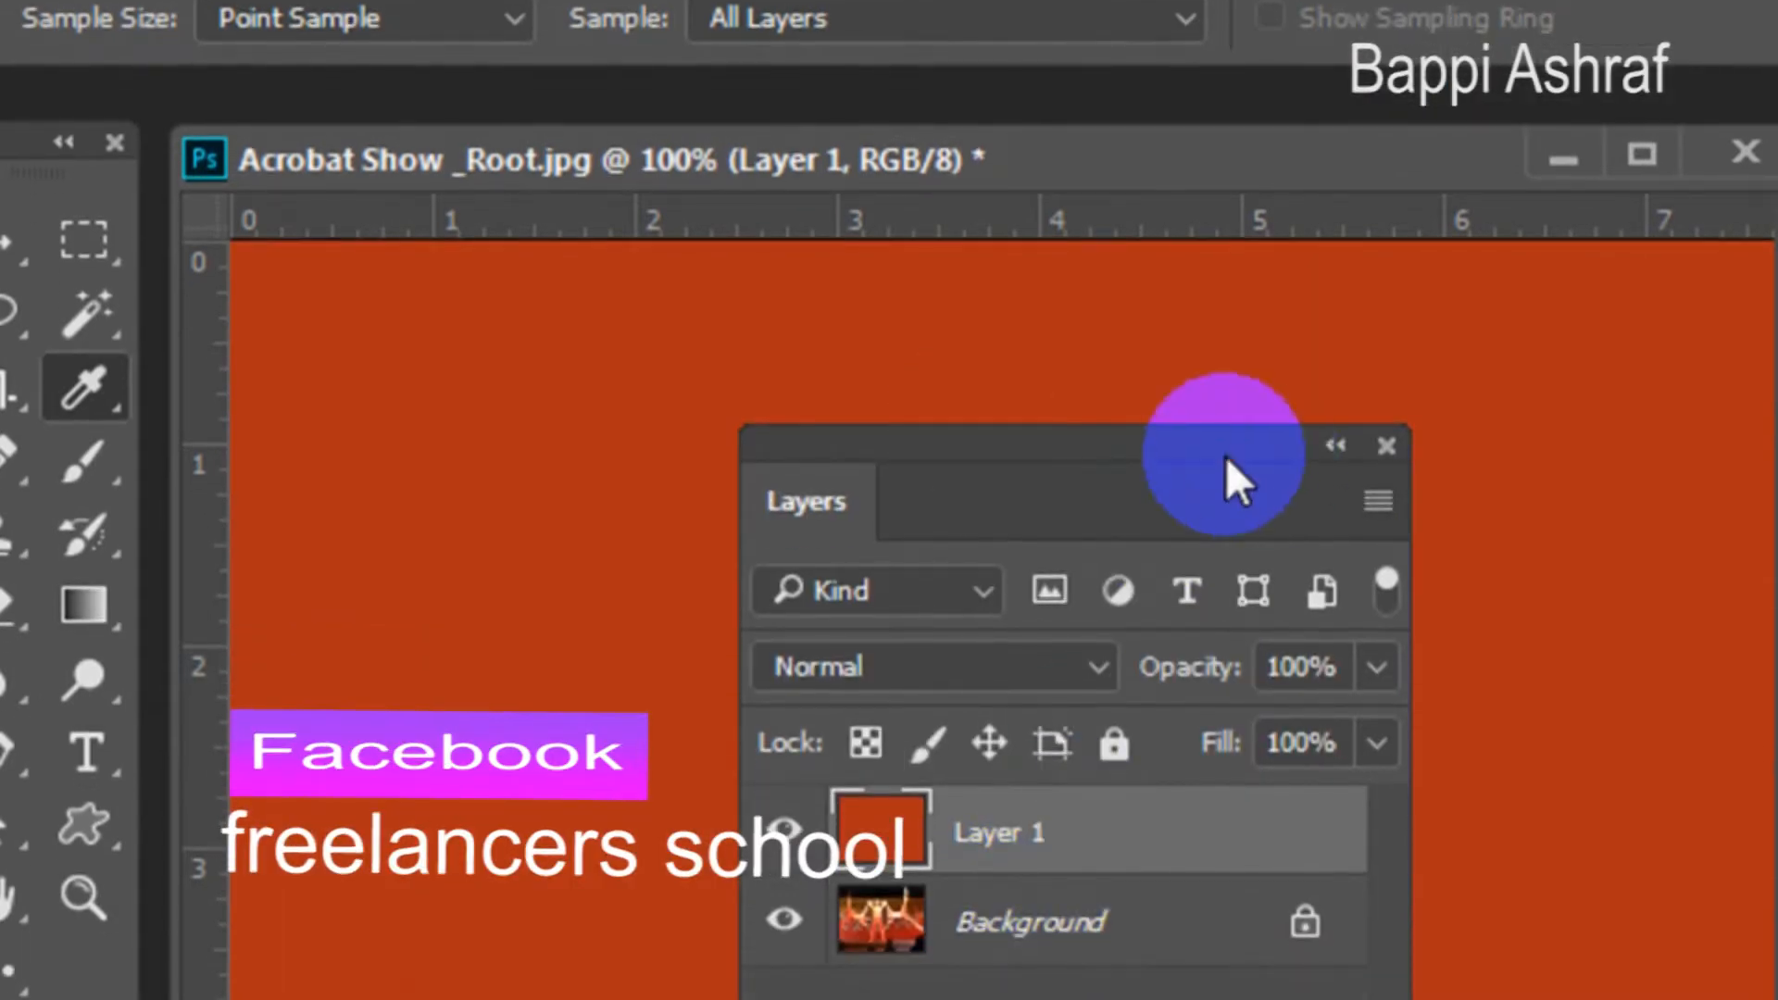
- Draw a tall rectangular marquee selection over the left part of the red layer, starting at the canvas's top edge
left_click_drag(1226, 458, 1537, 505)
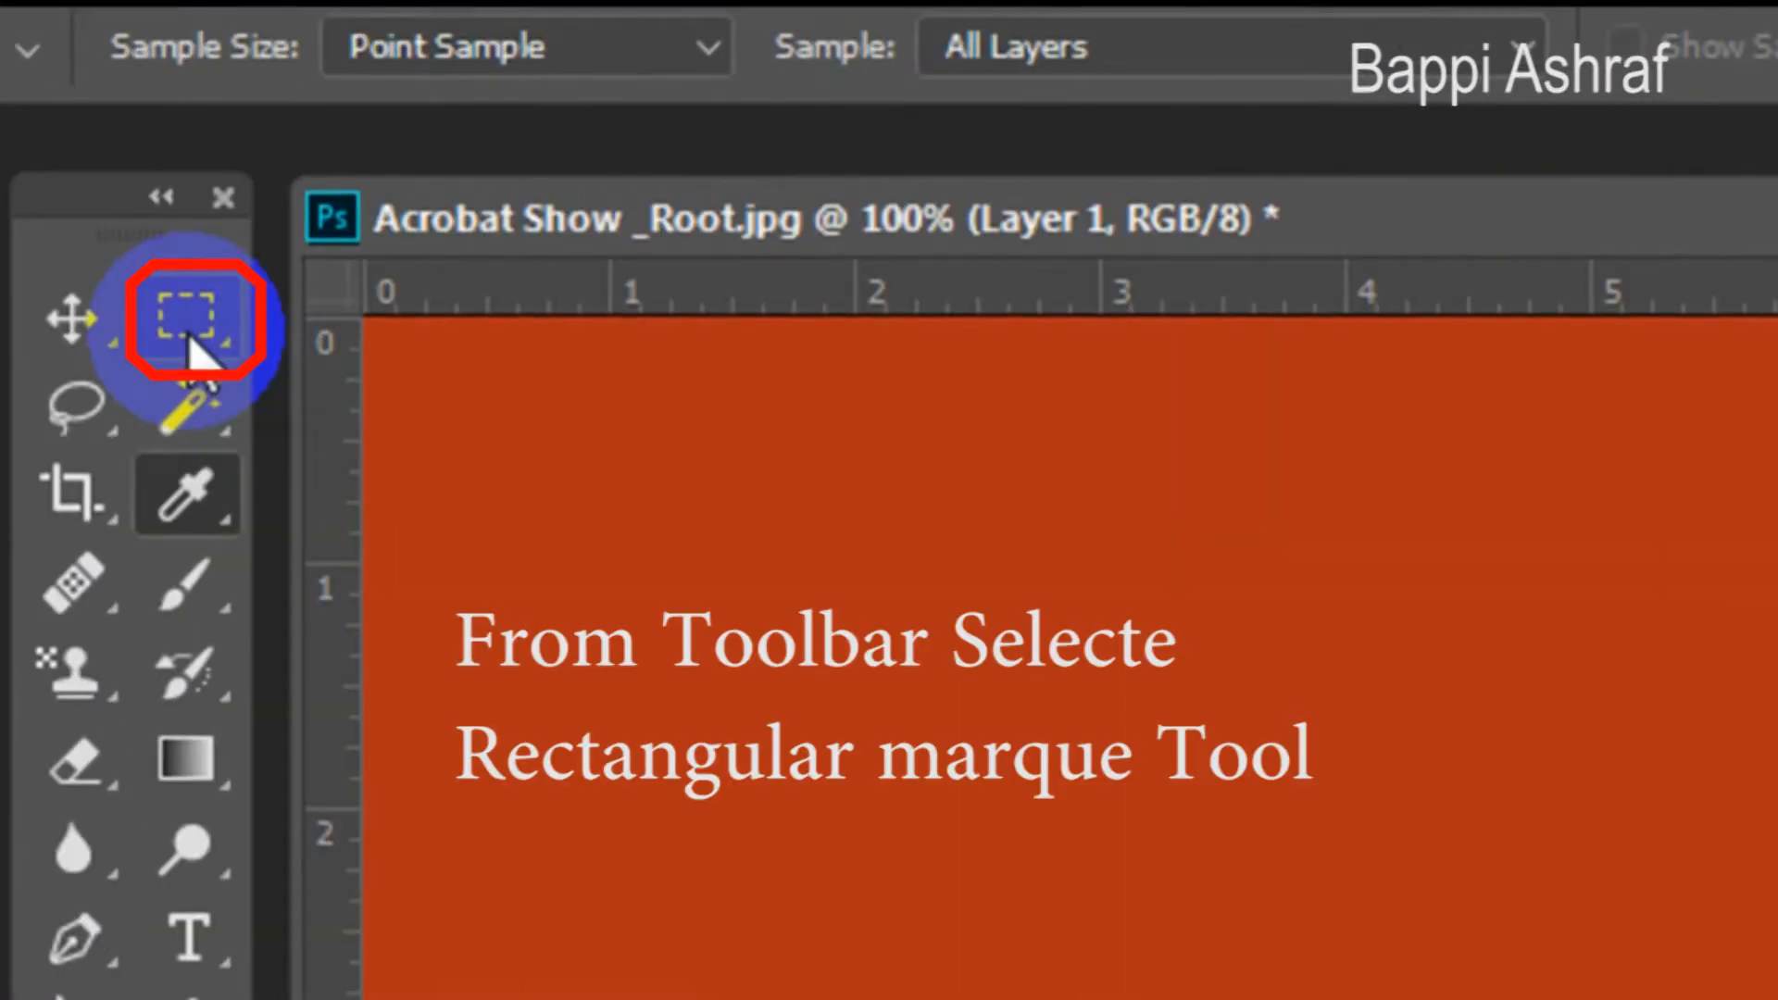
left_click(188, 339)
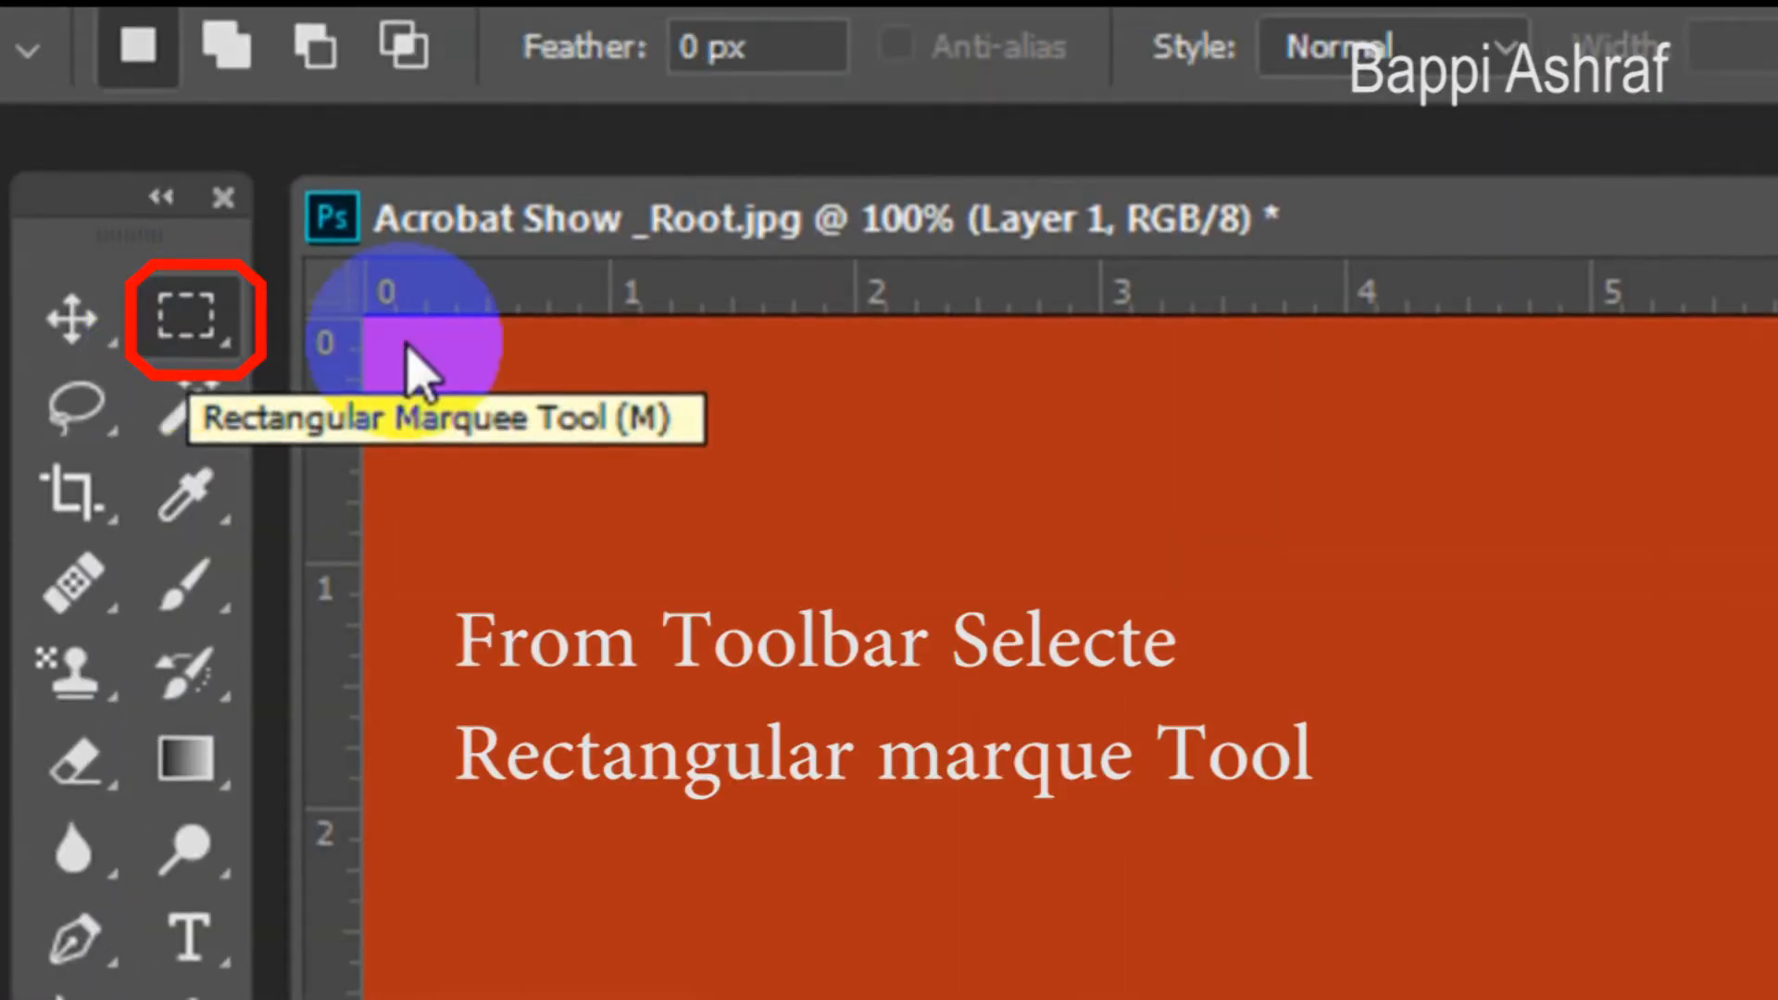
scroll(491, 407, "down", 1)
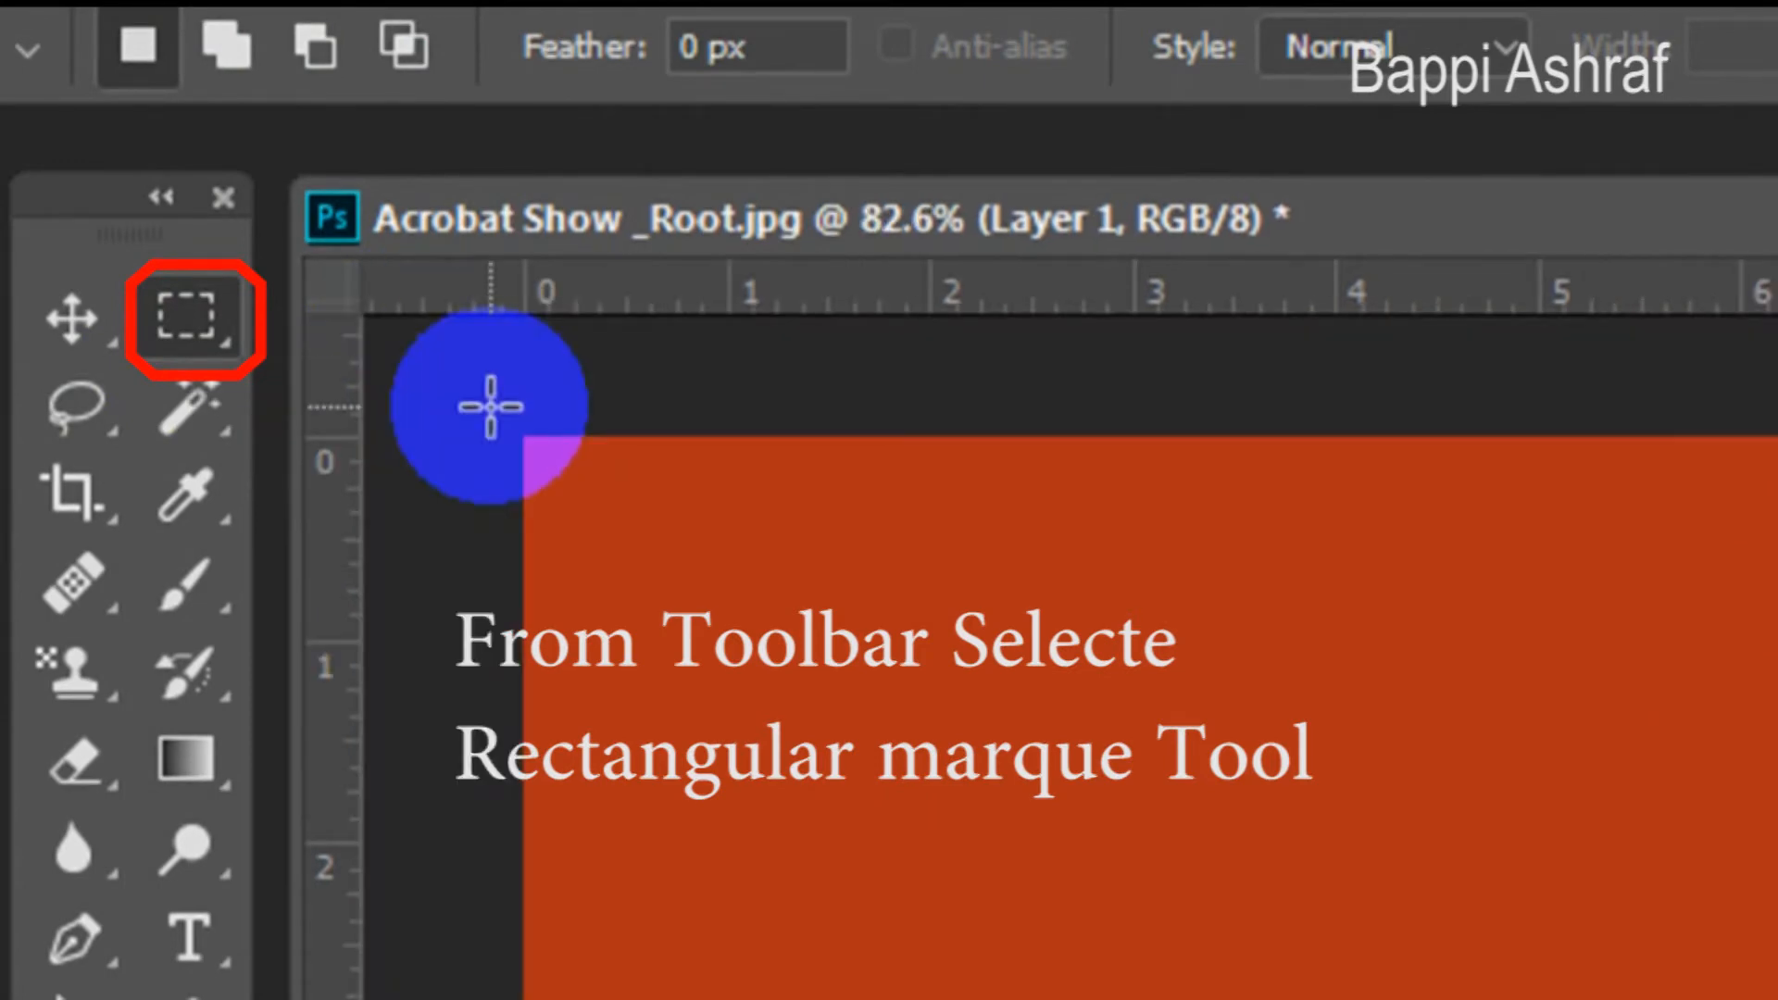
left_click_drag(717, 439, 1114, 999)
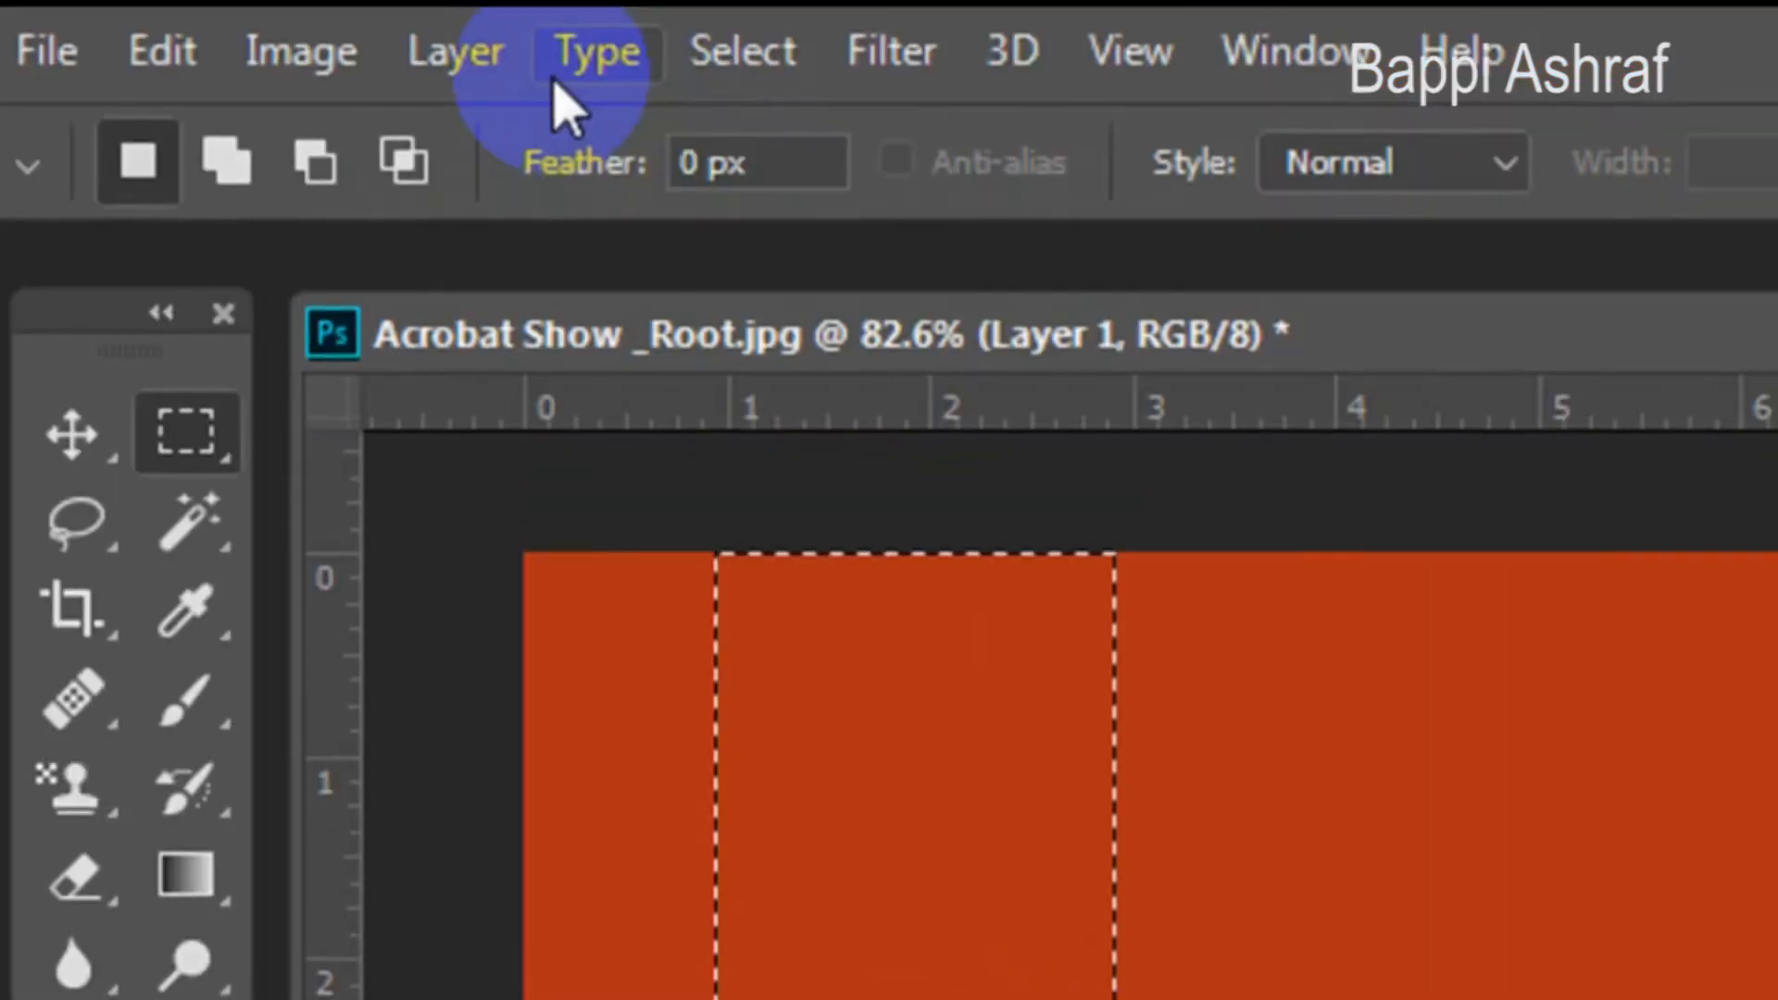
- Feather the rectangular selection with a radius of 100 pixels
left_click(718, 67)
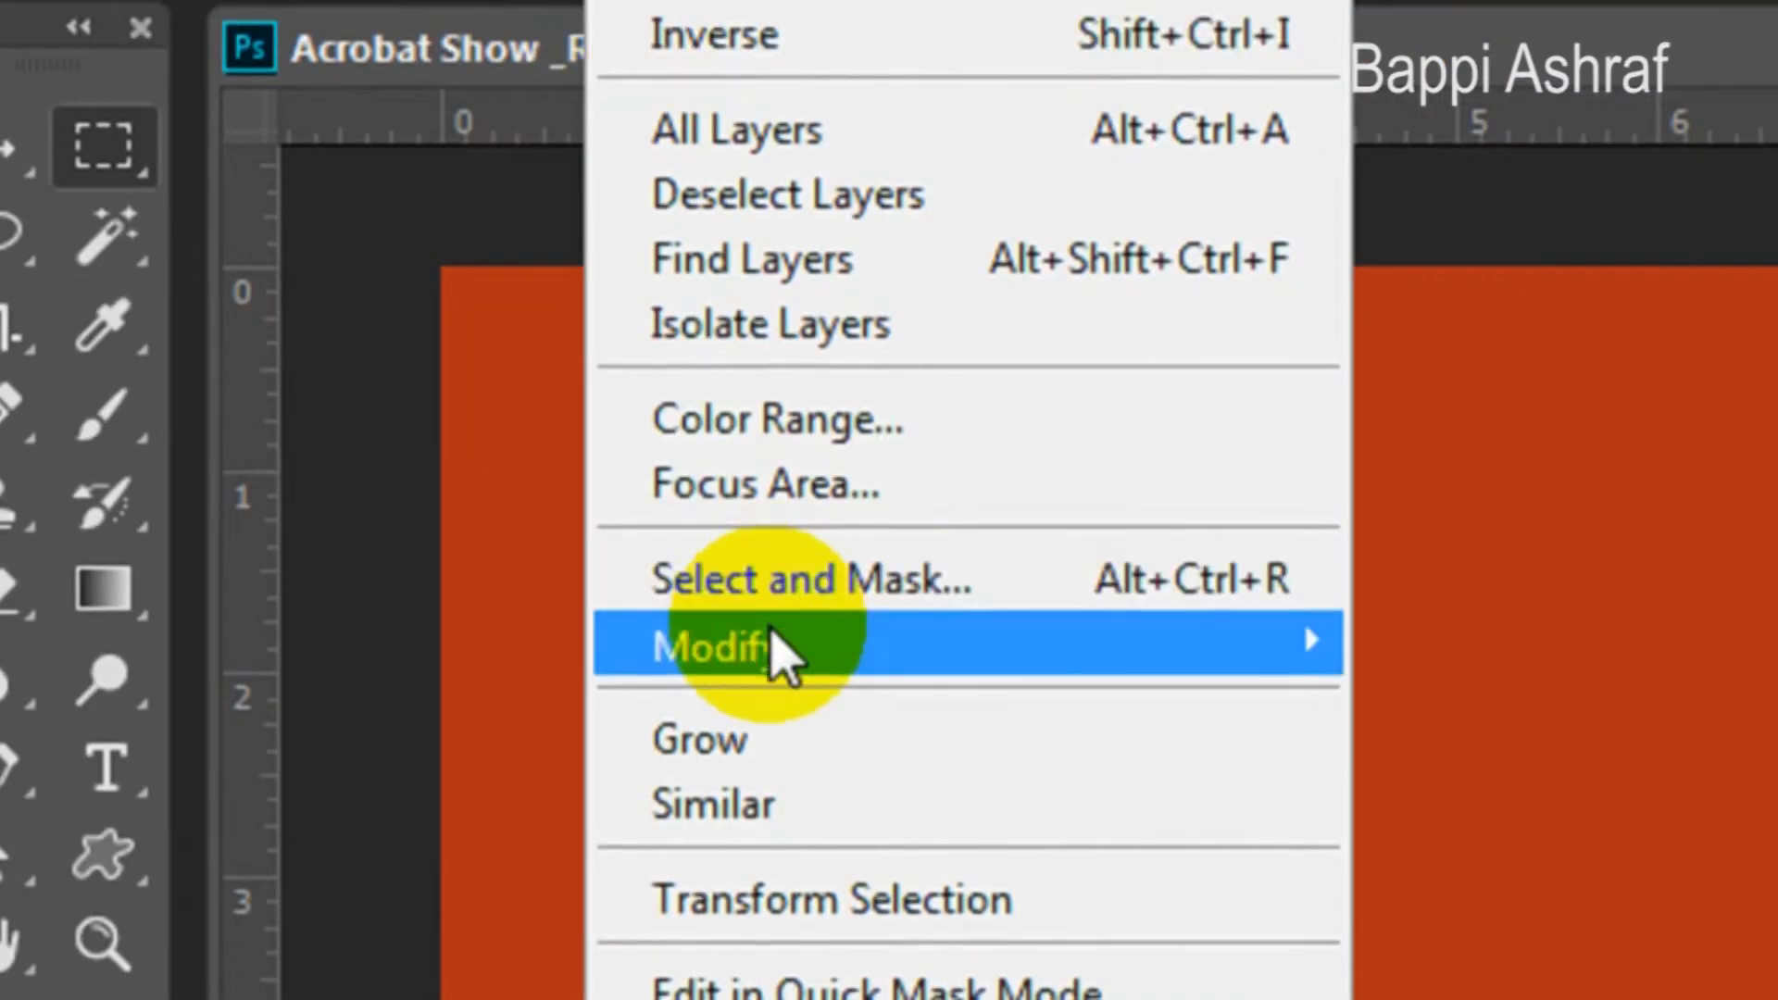
mouse_move(1001, 655)
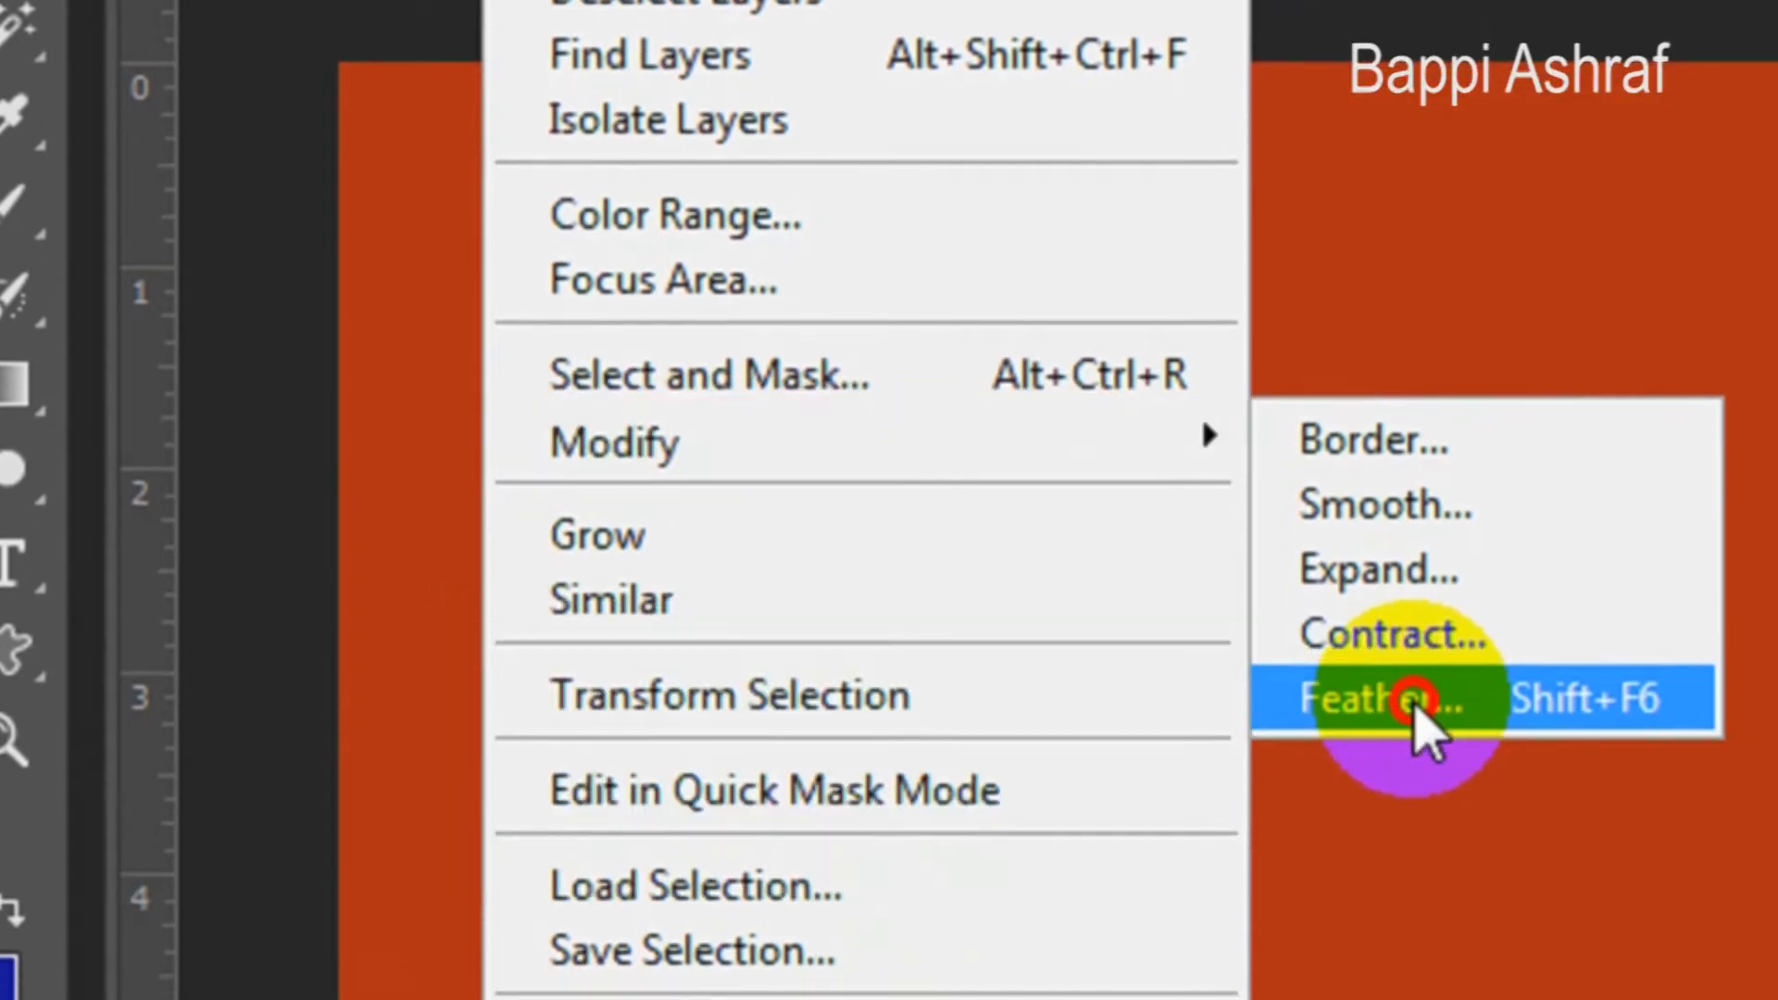
left_click(1452, 838)
left_click_drag(1524, 258, 569, 287)
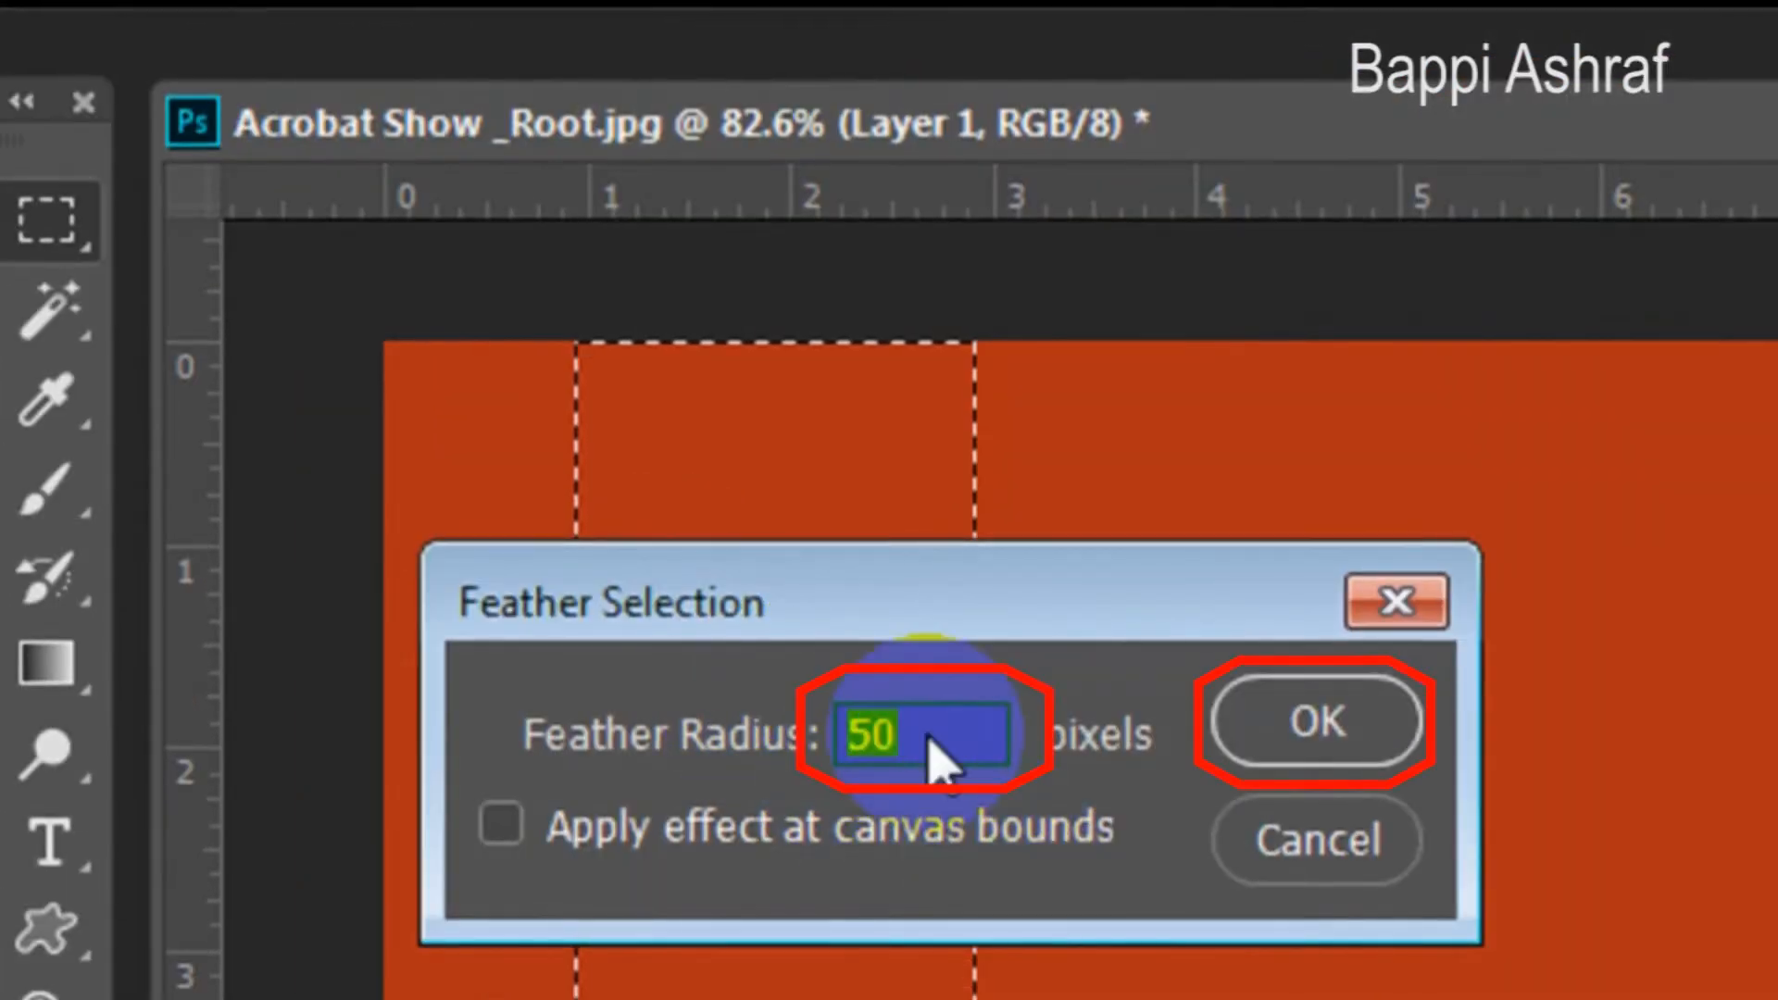
type("1")
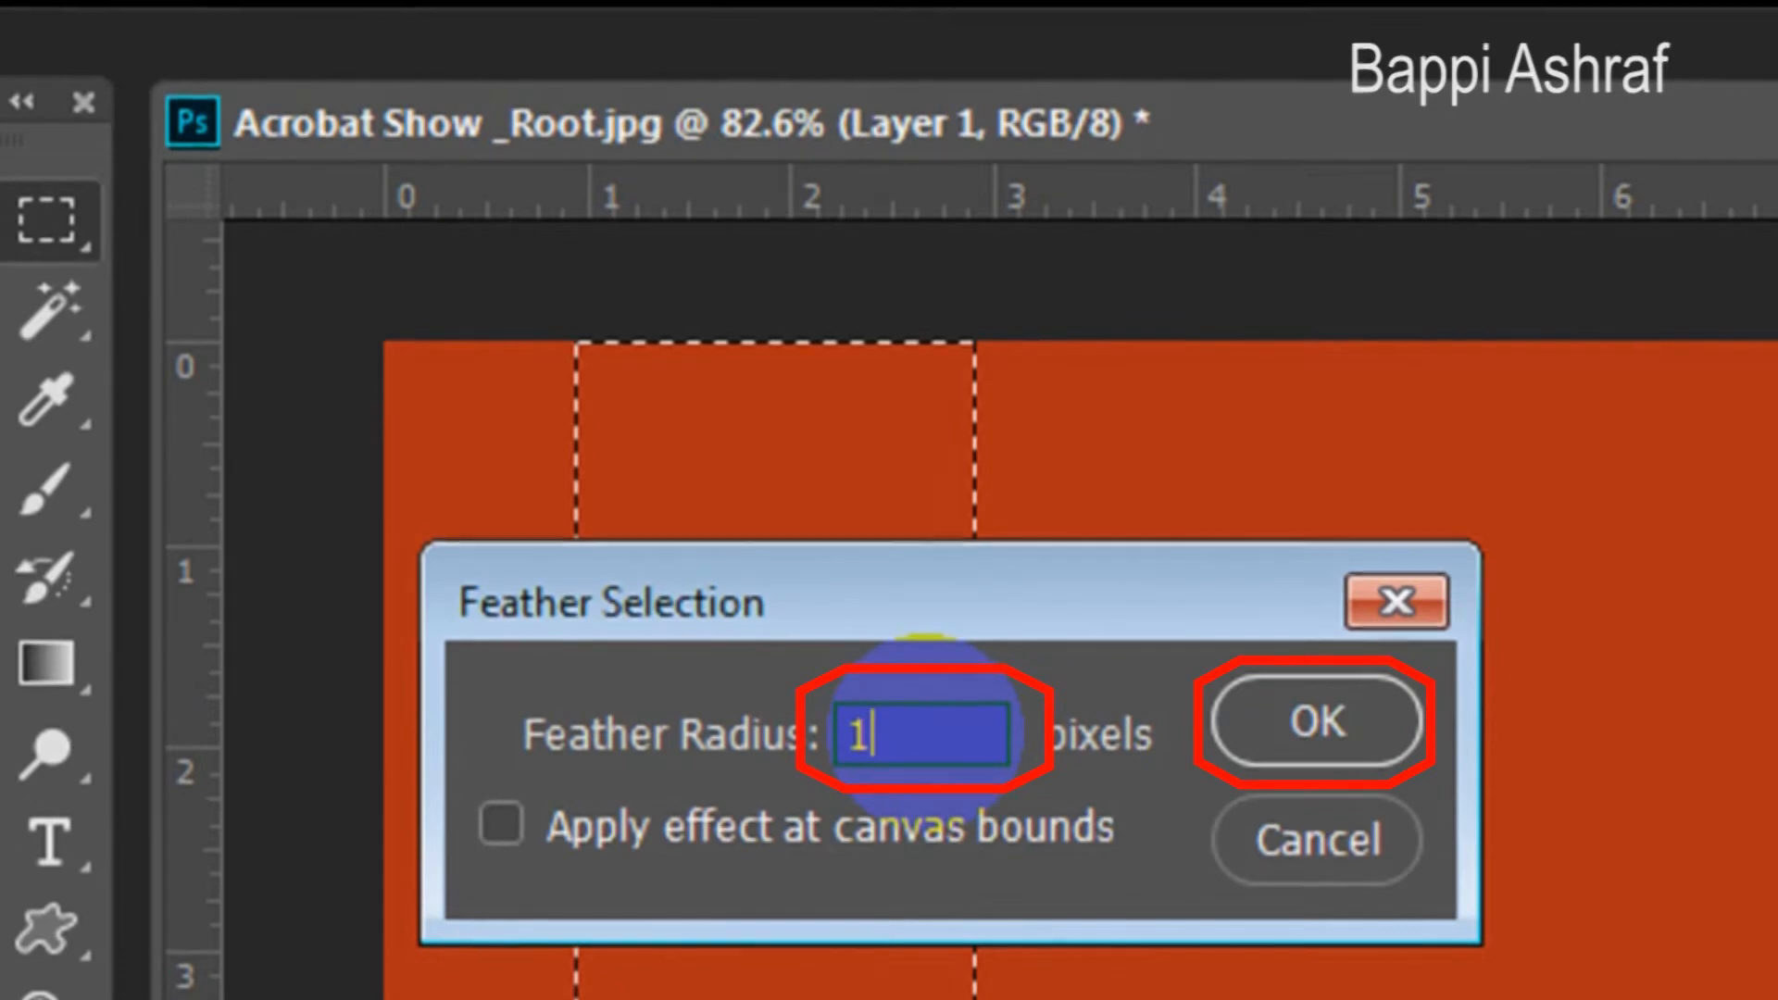
type("00")
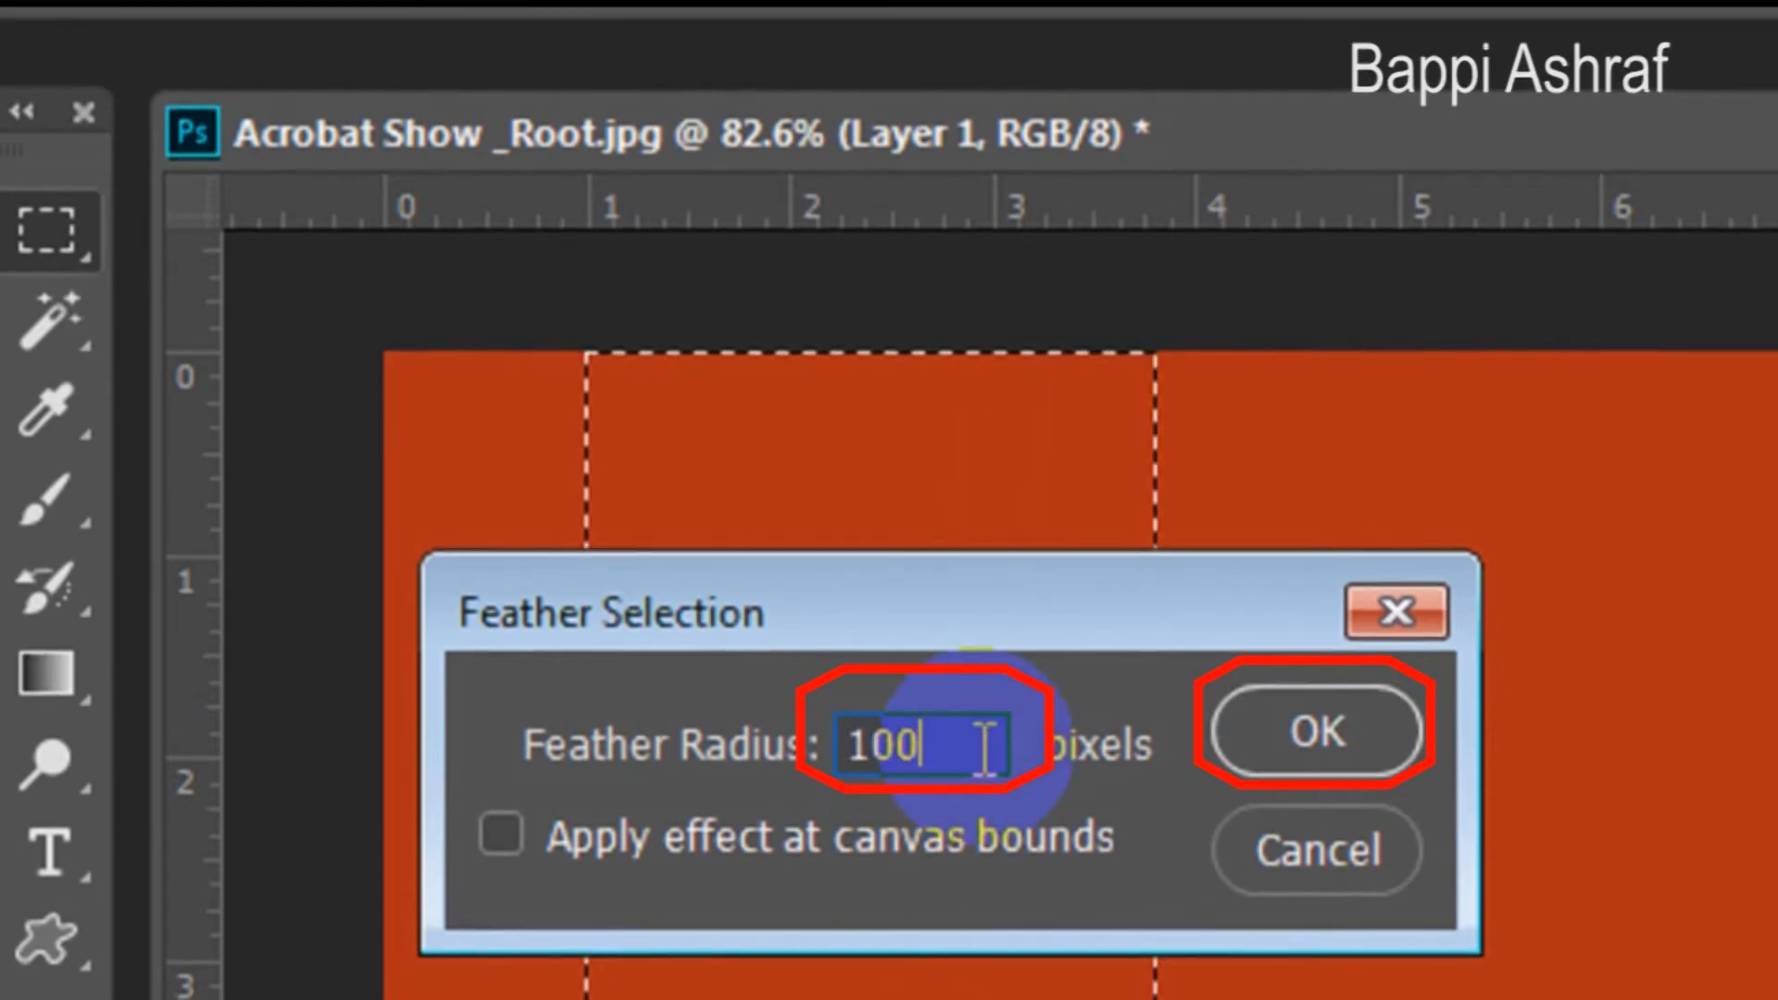
left_click(1345, 718)
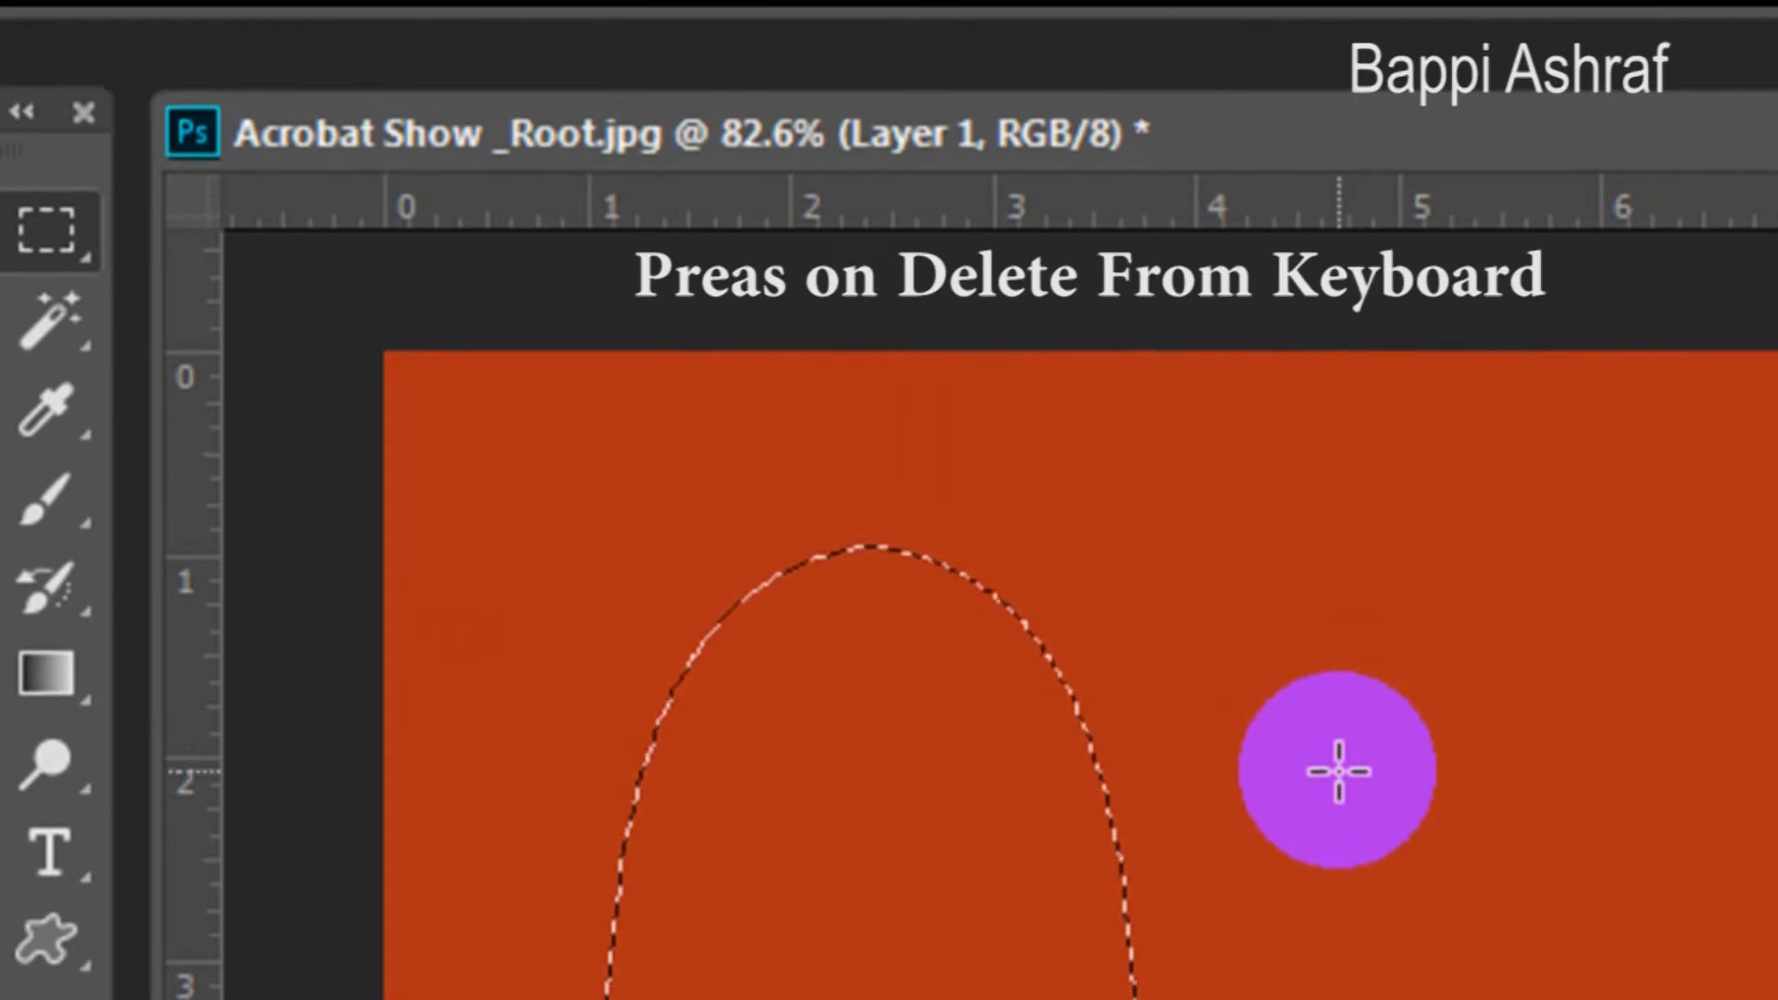
- Delete the red fill inside the feathered selection to reveal the acrobats, and deselect
key("Delete")
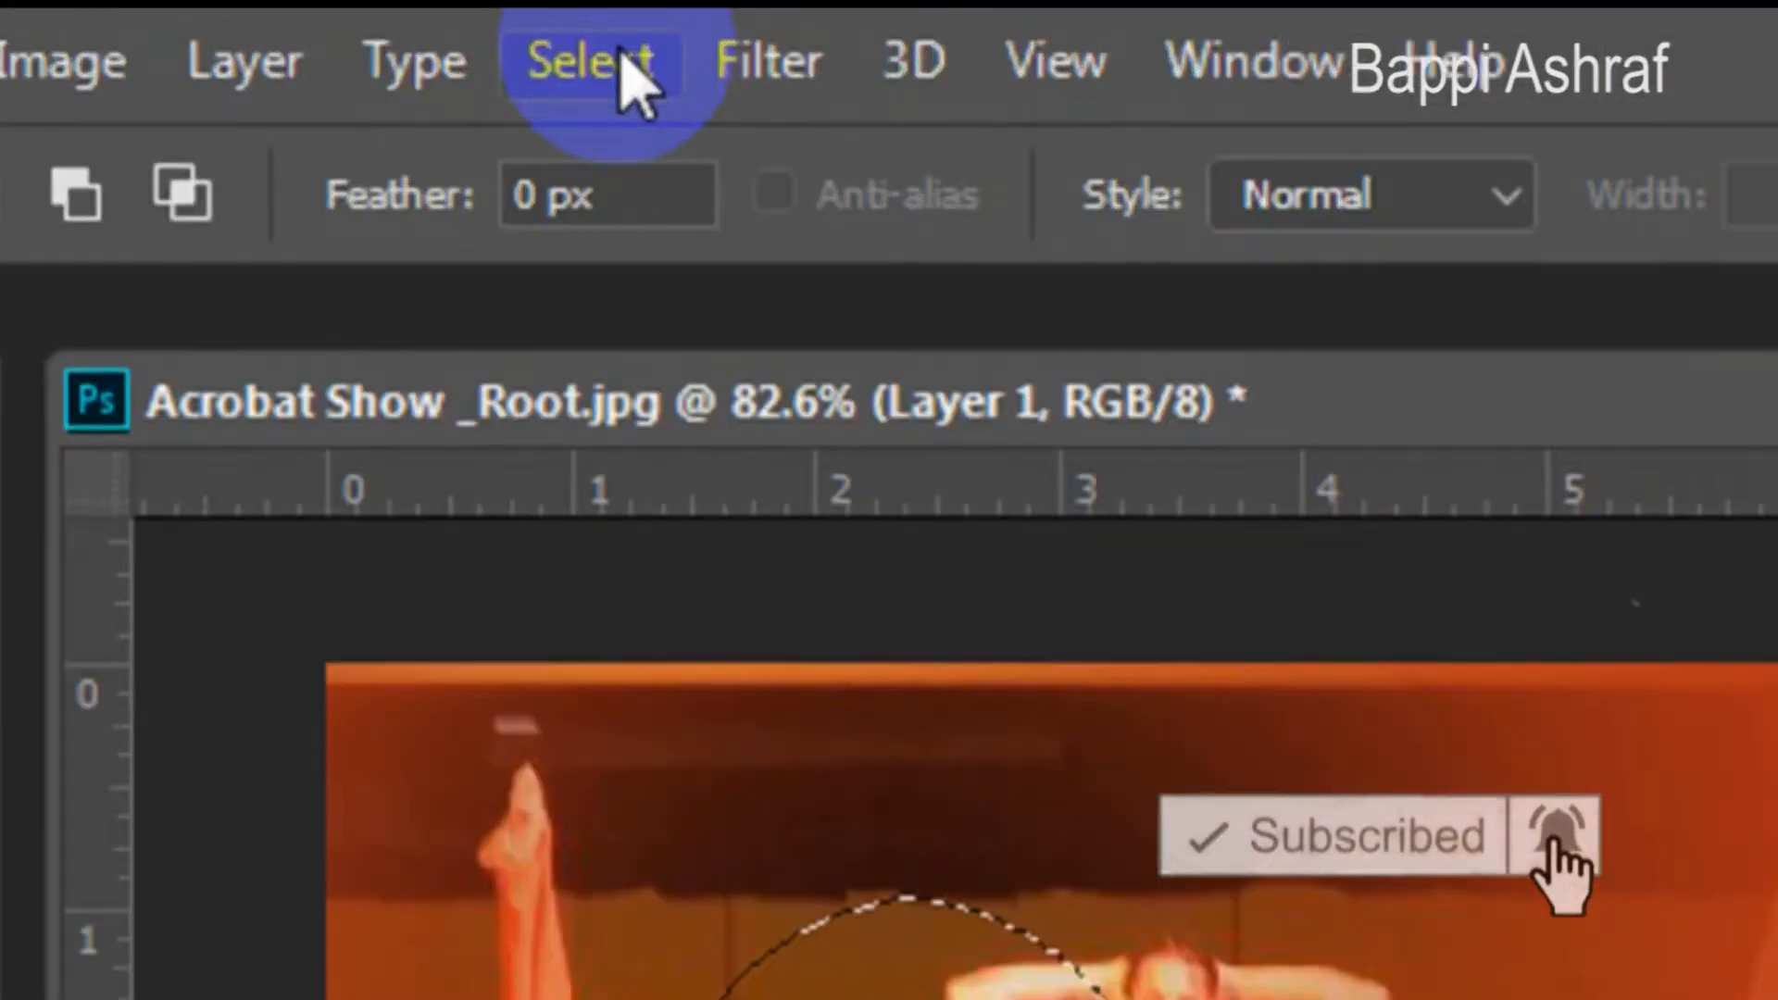
left_click(611, 56)
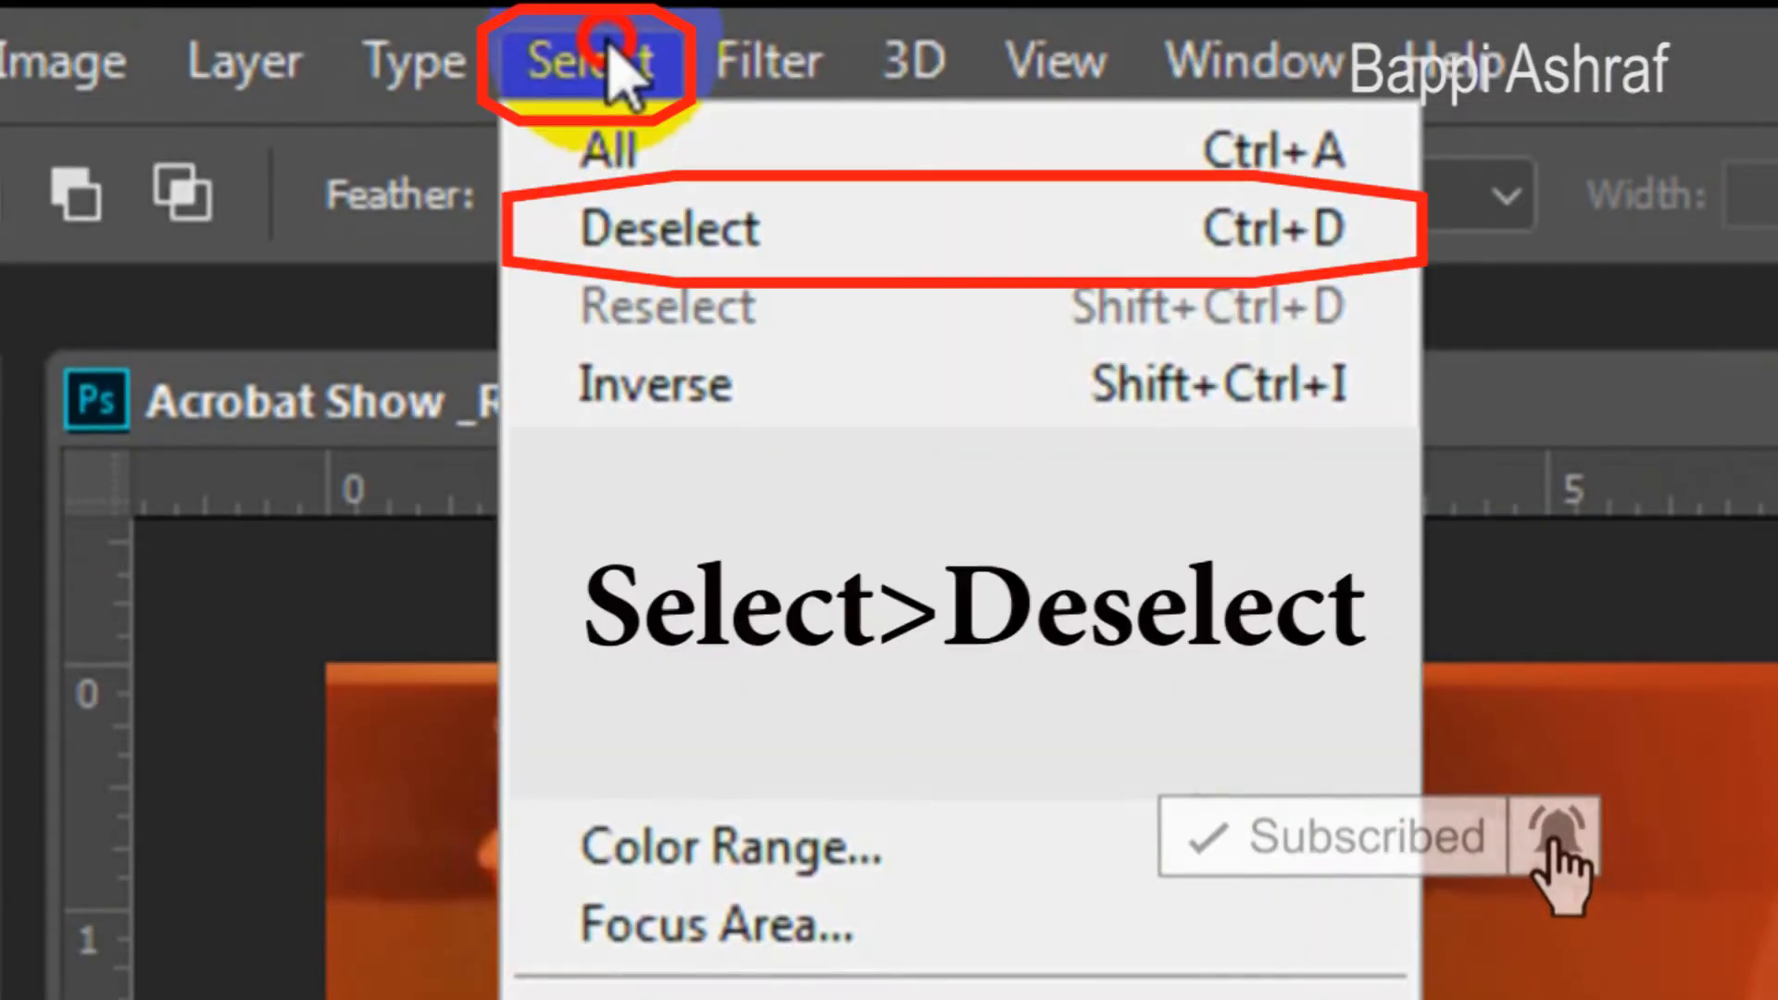
left_click(704, 245)
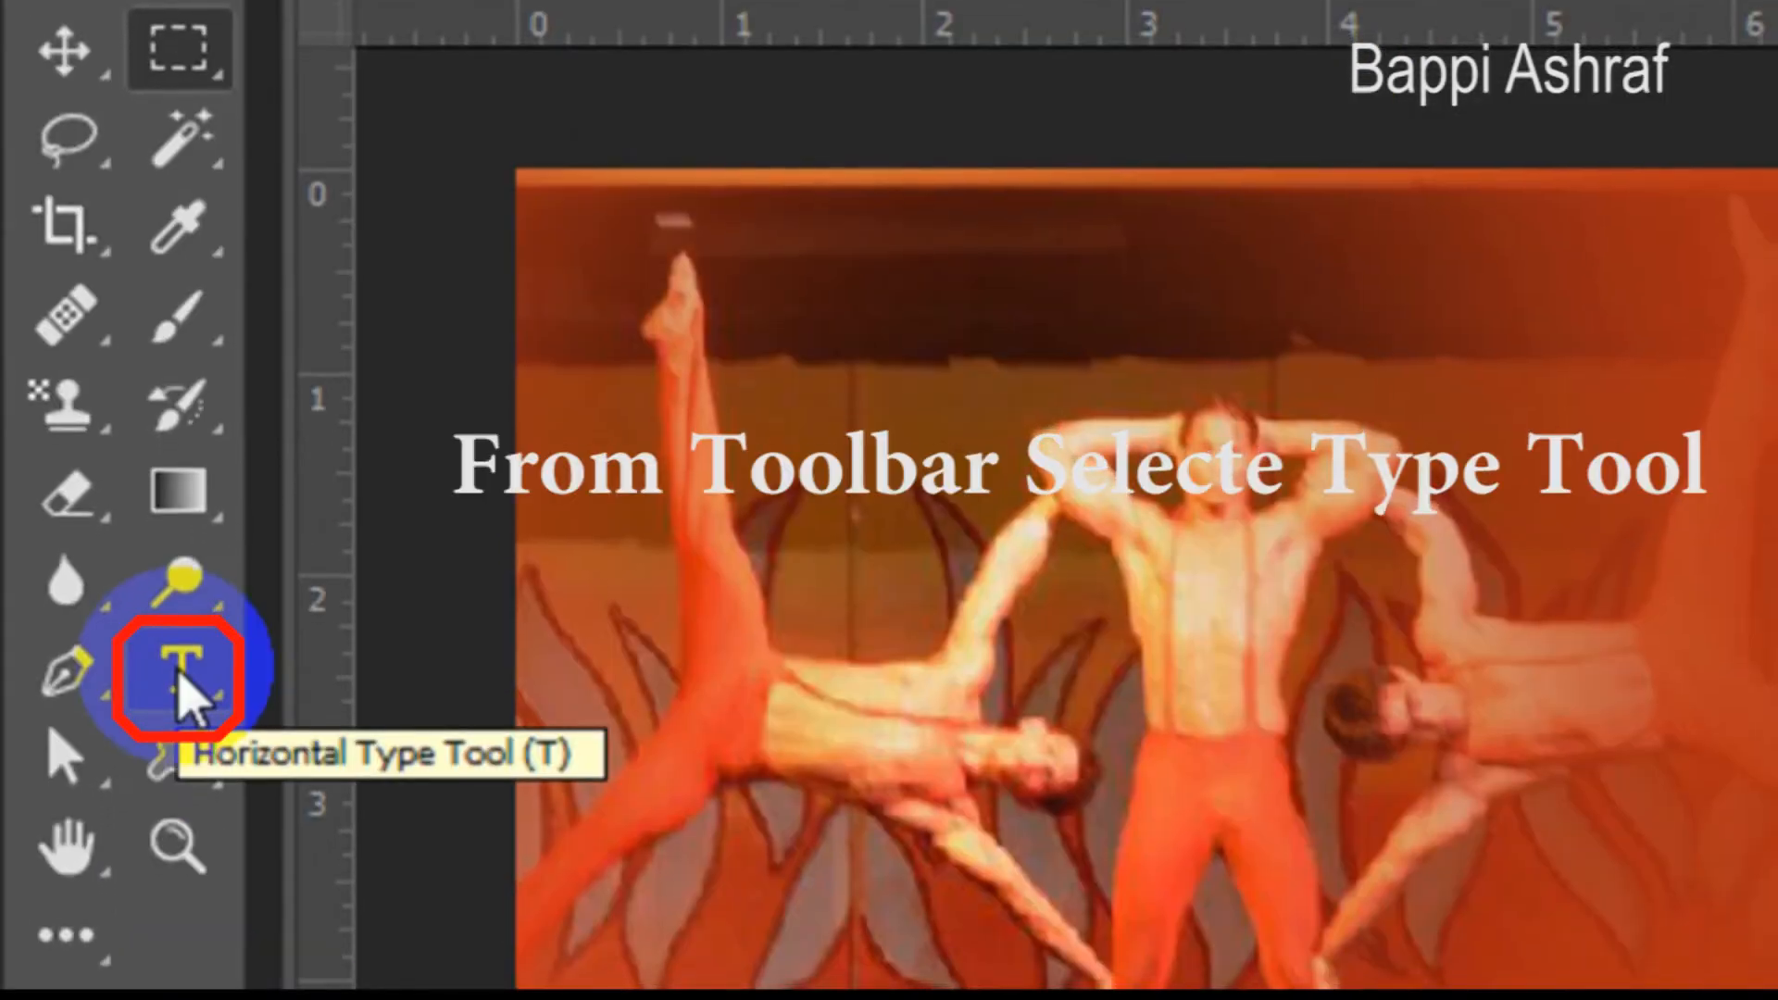
- Set up the Horizontal Type tool with the Bookman Old Style font at 36 pt
left_click(178, 670)
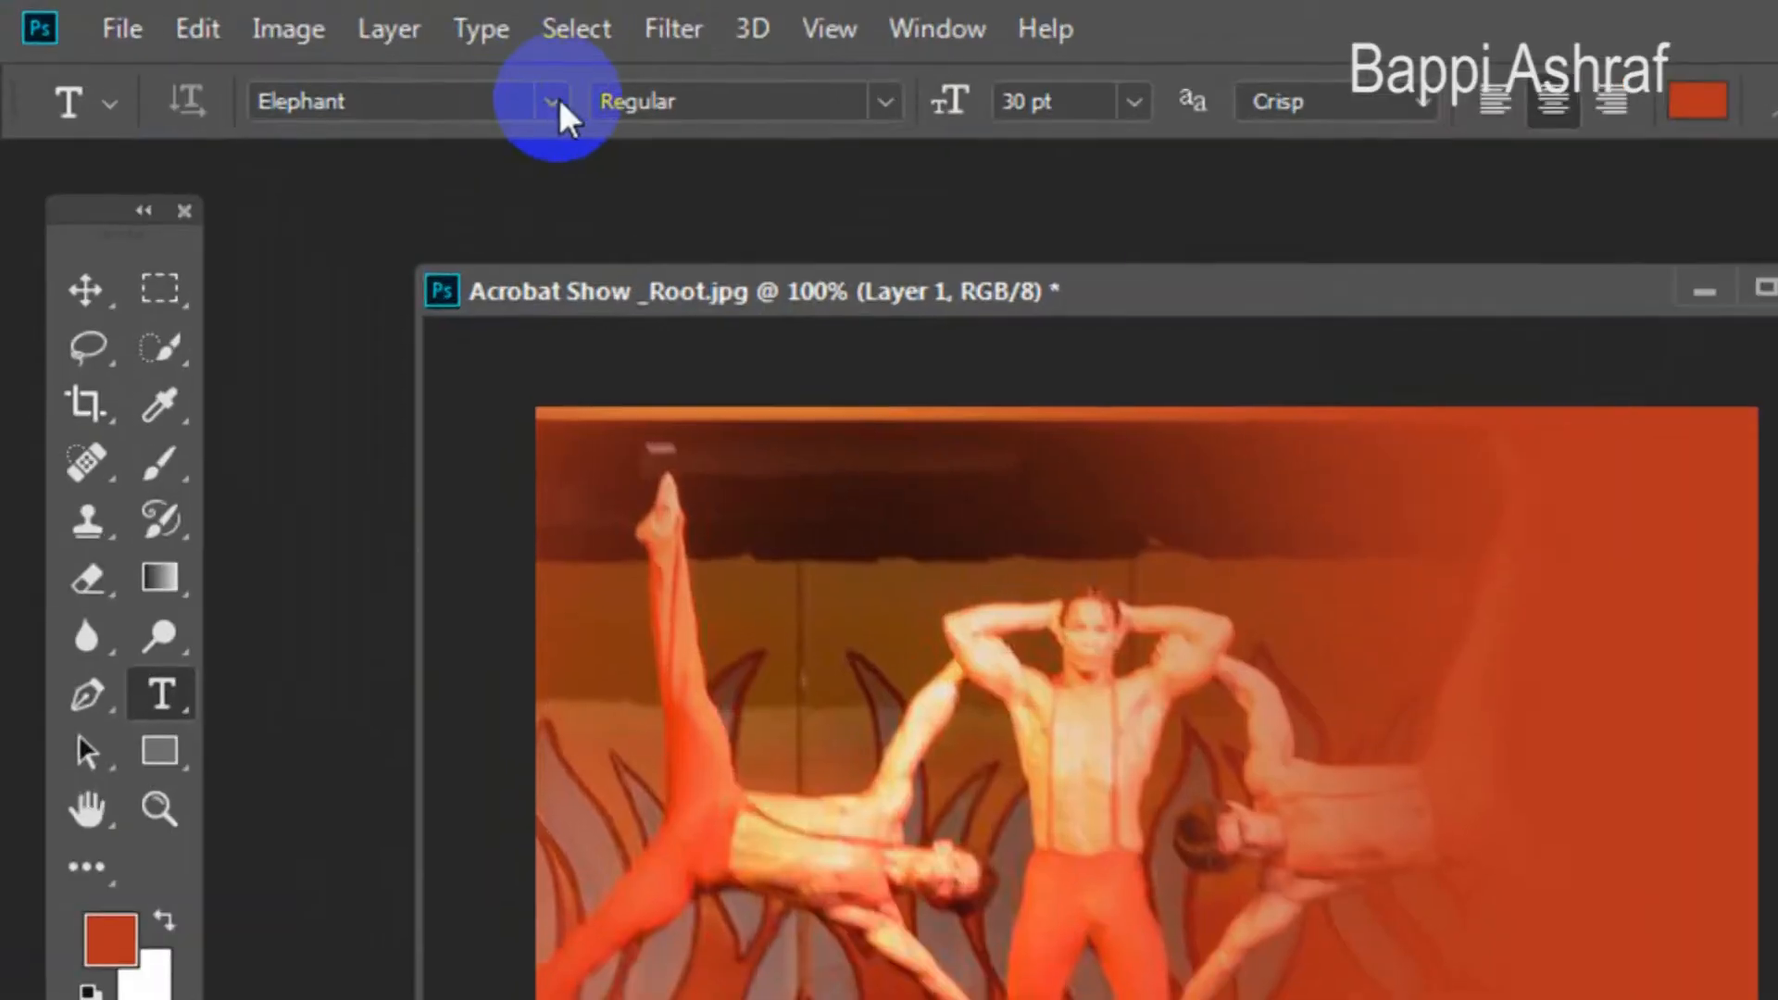
left_click(542, 100)
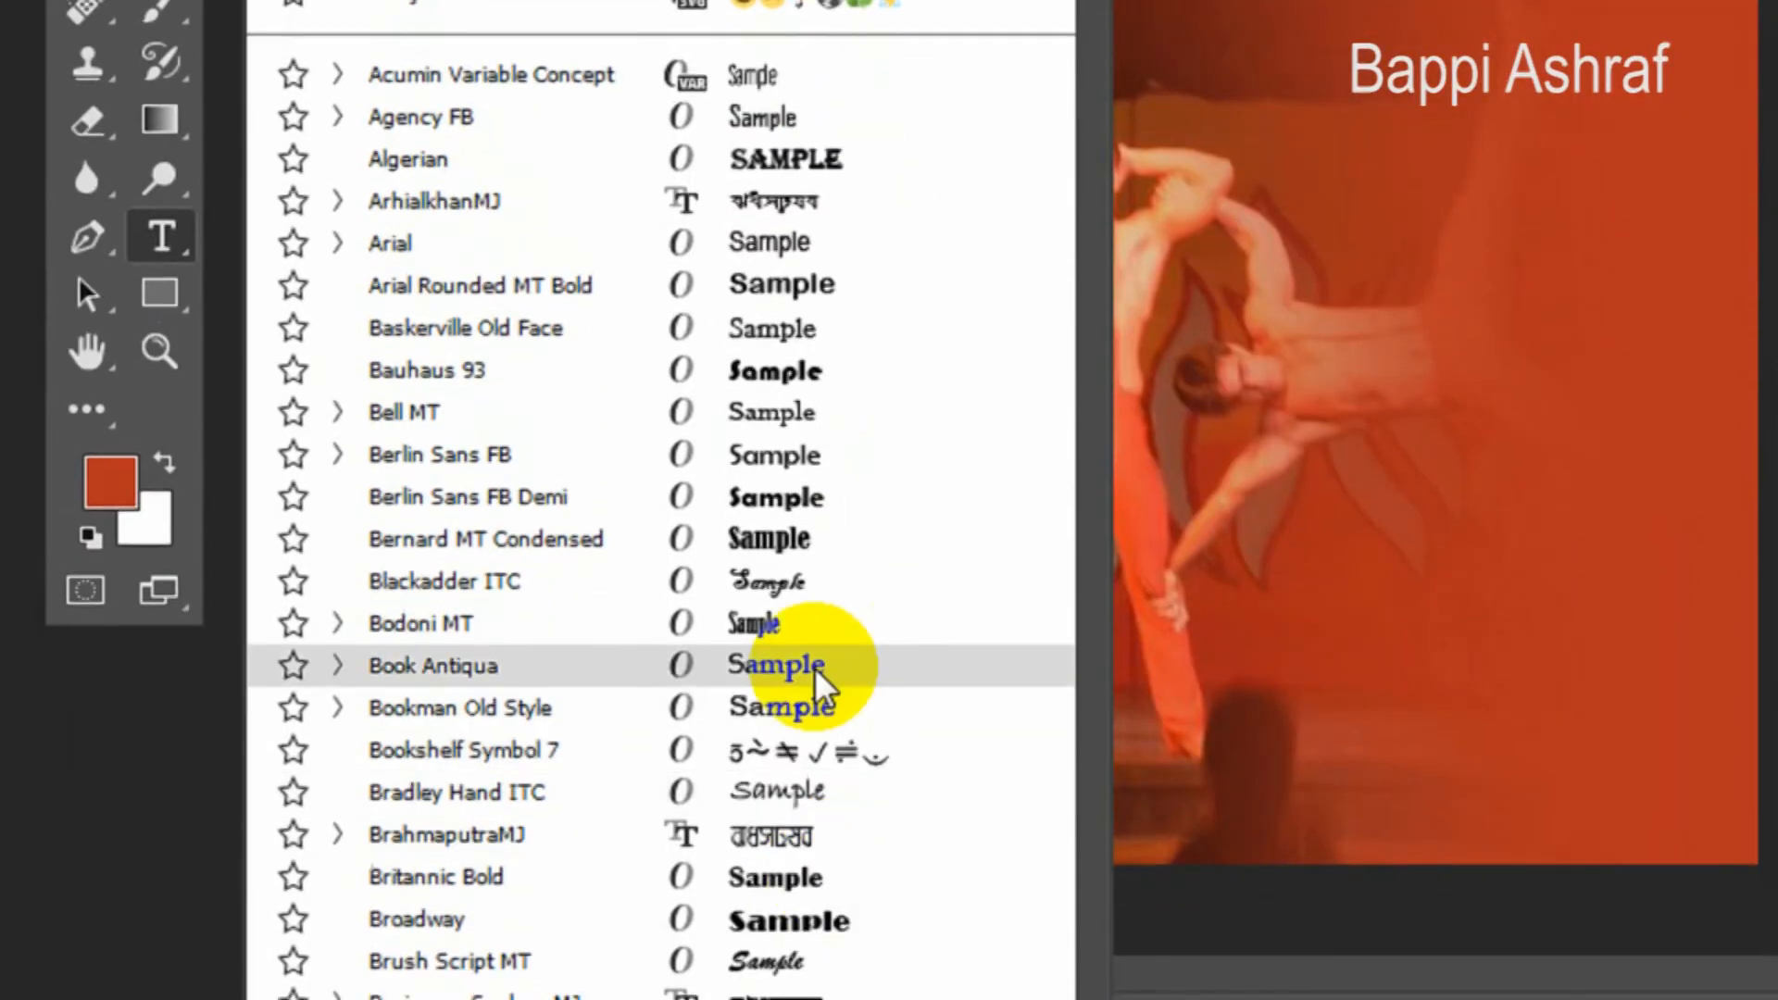
left_click(804, 874)
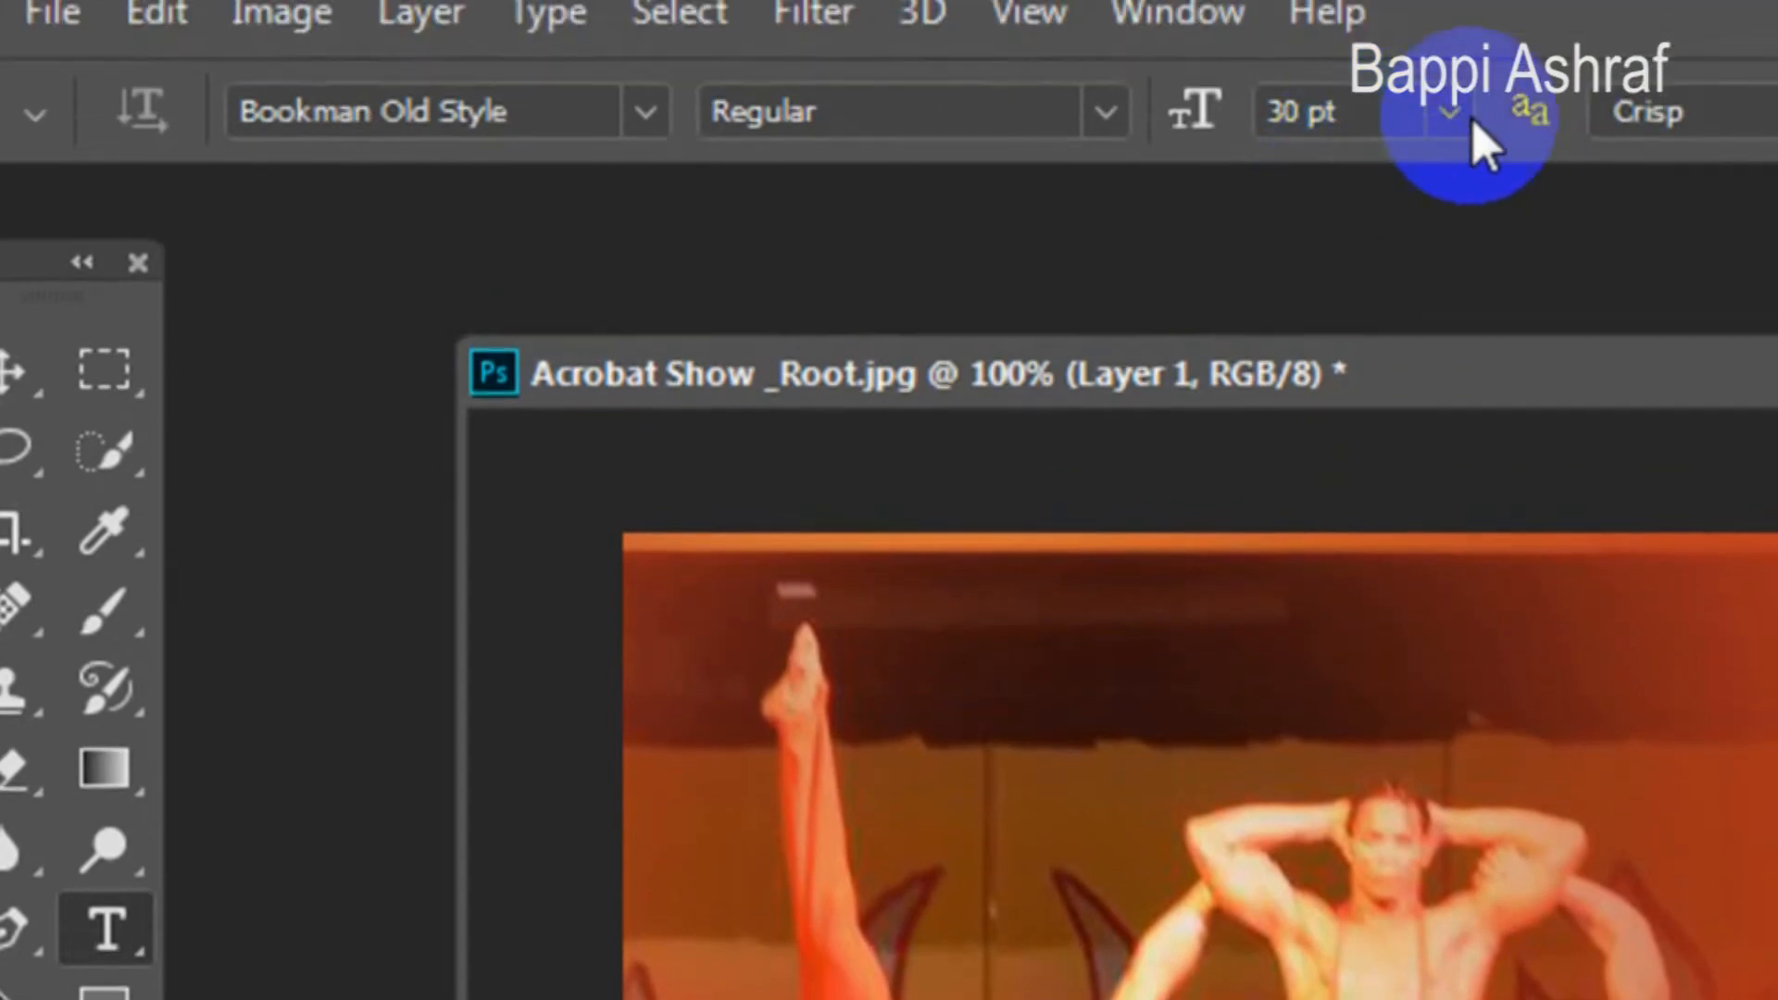
left_click(1472, 126)
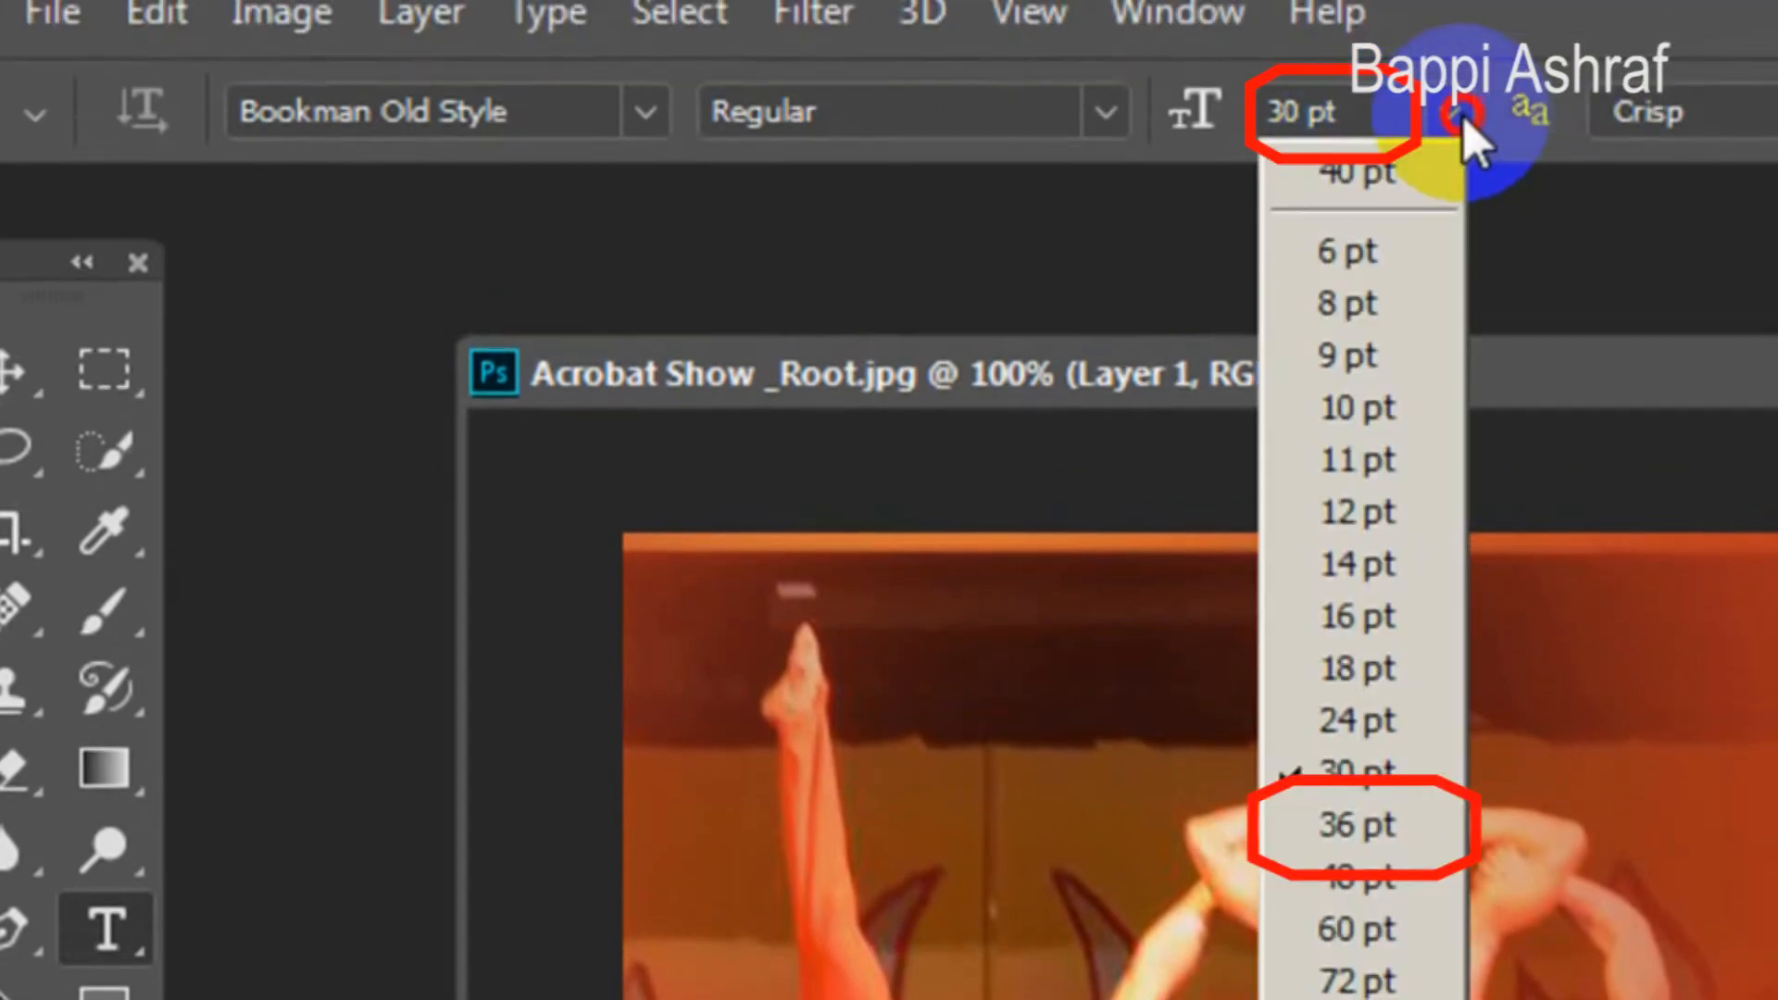
left_click(1406, 835)
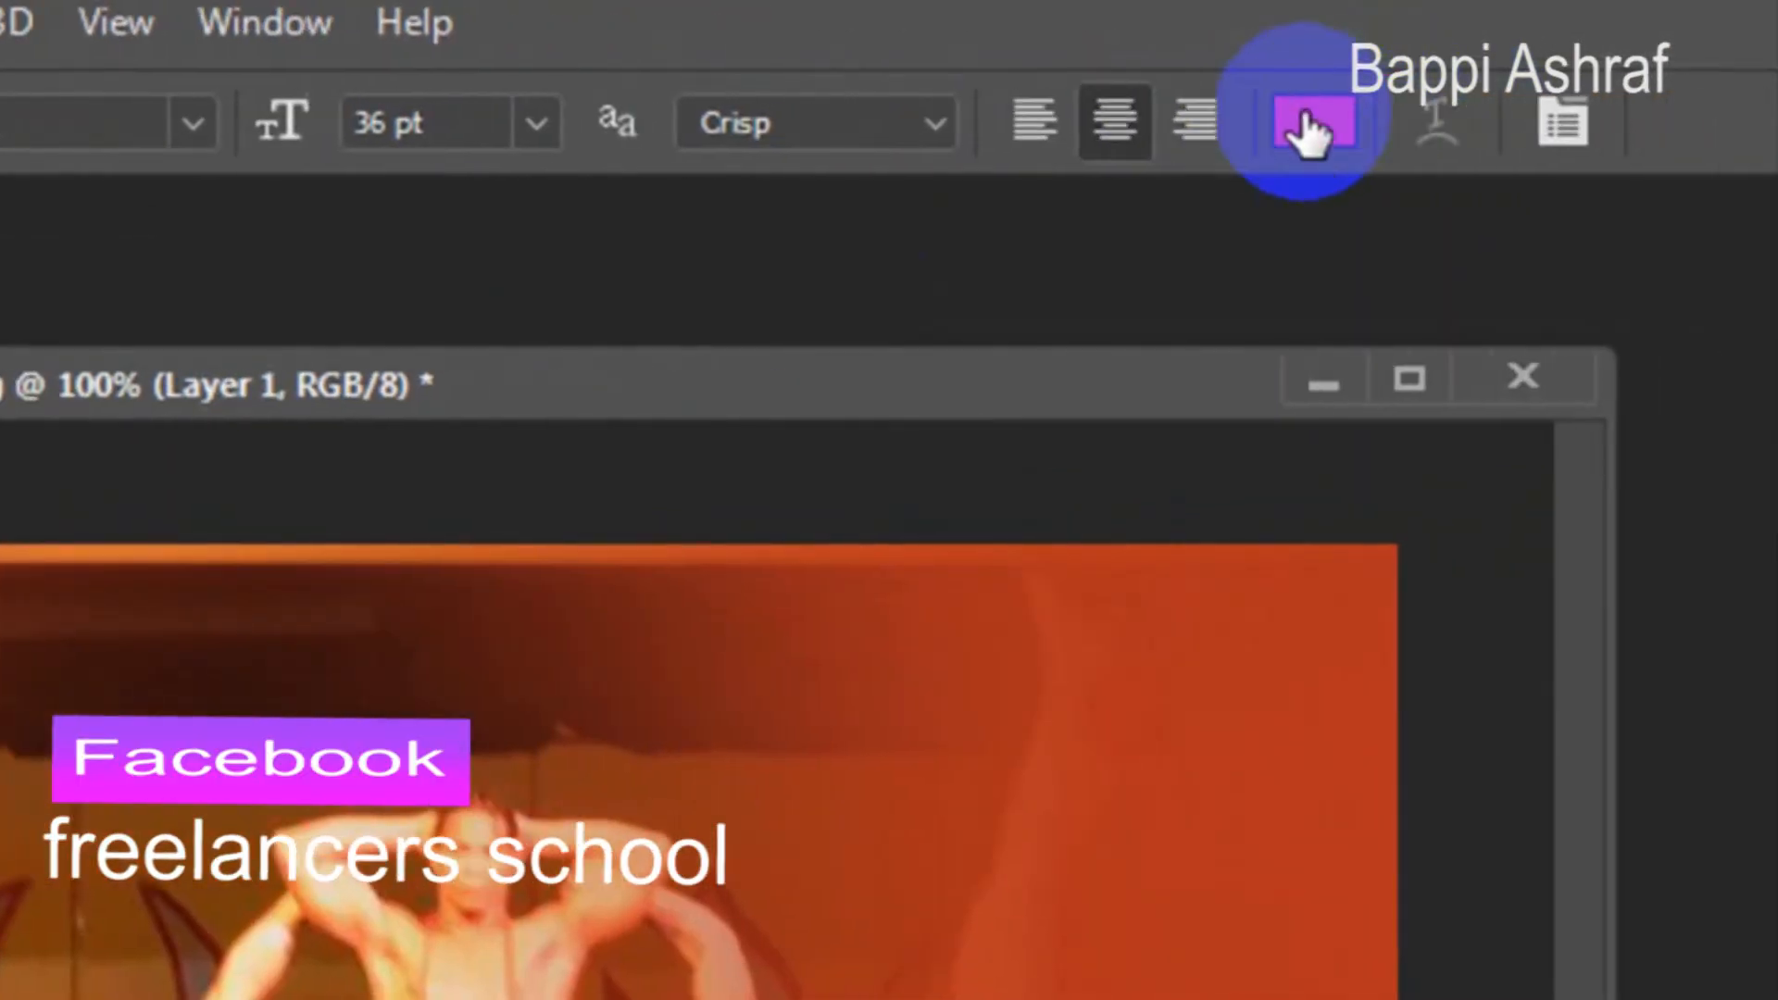
- Set the text color to white (255, 255, 255)
left_click(1217, 115)
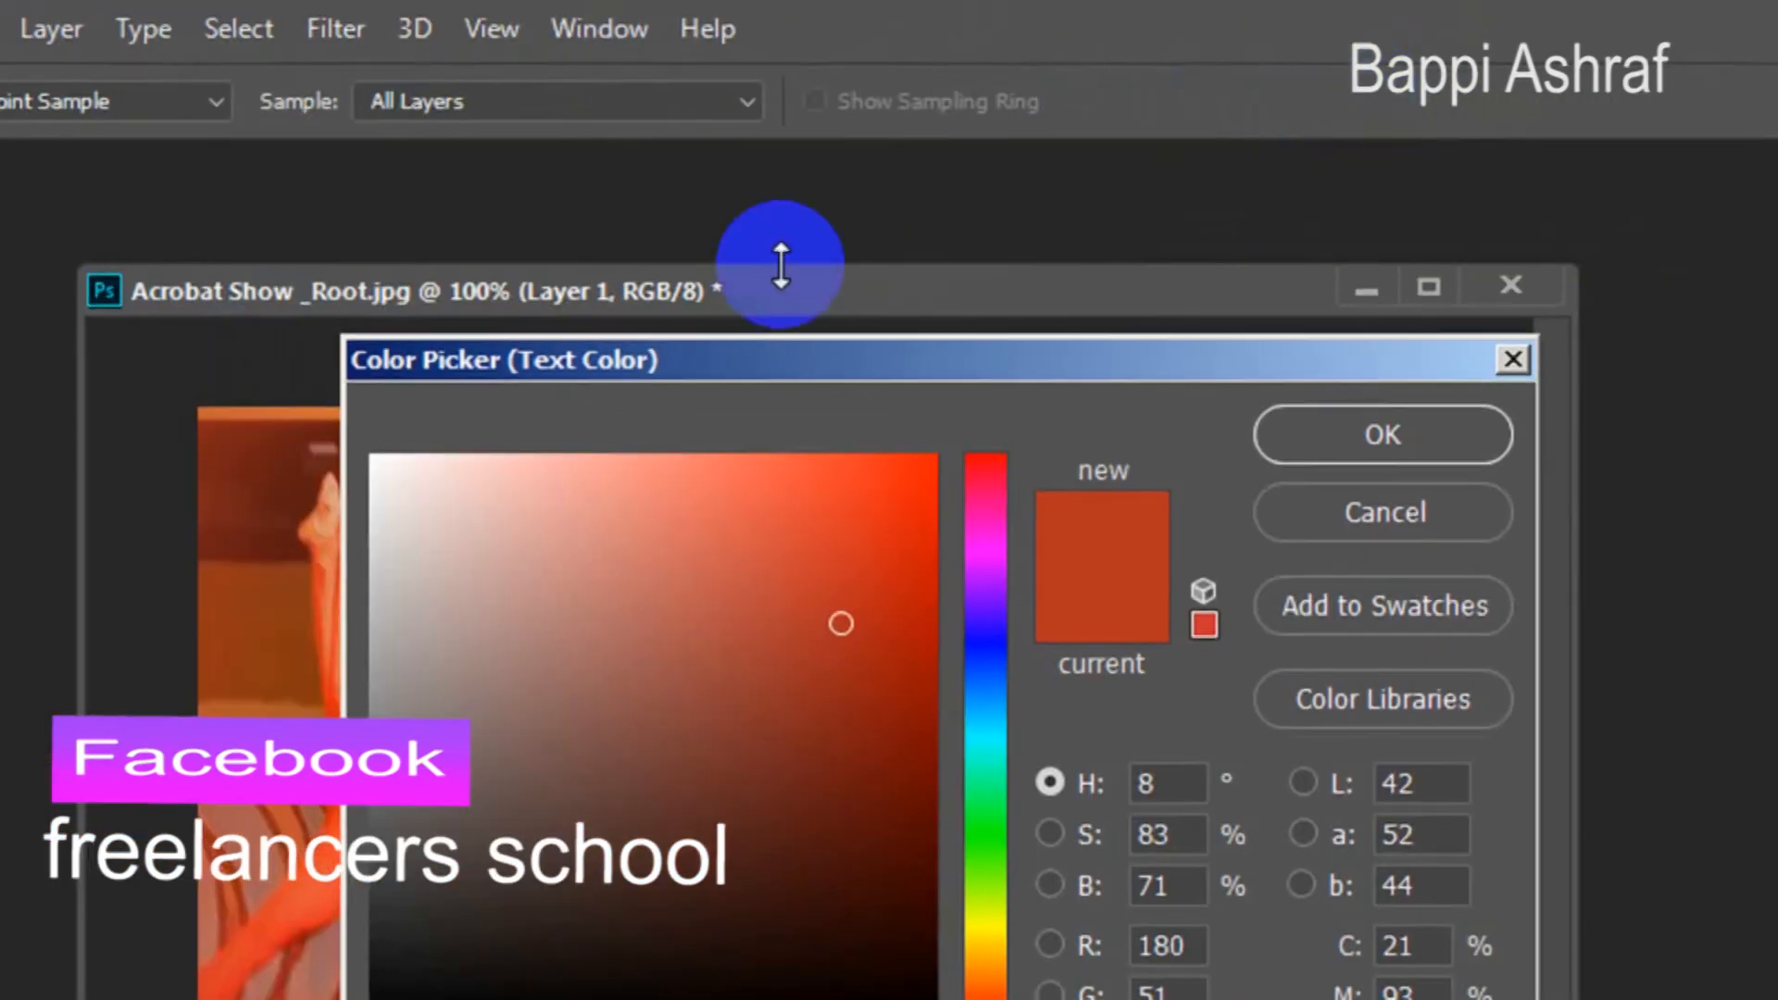
left_click(391, 478)
left_click(1257, 622)
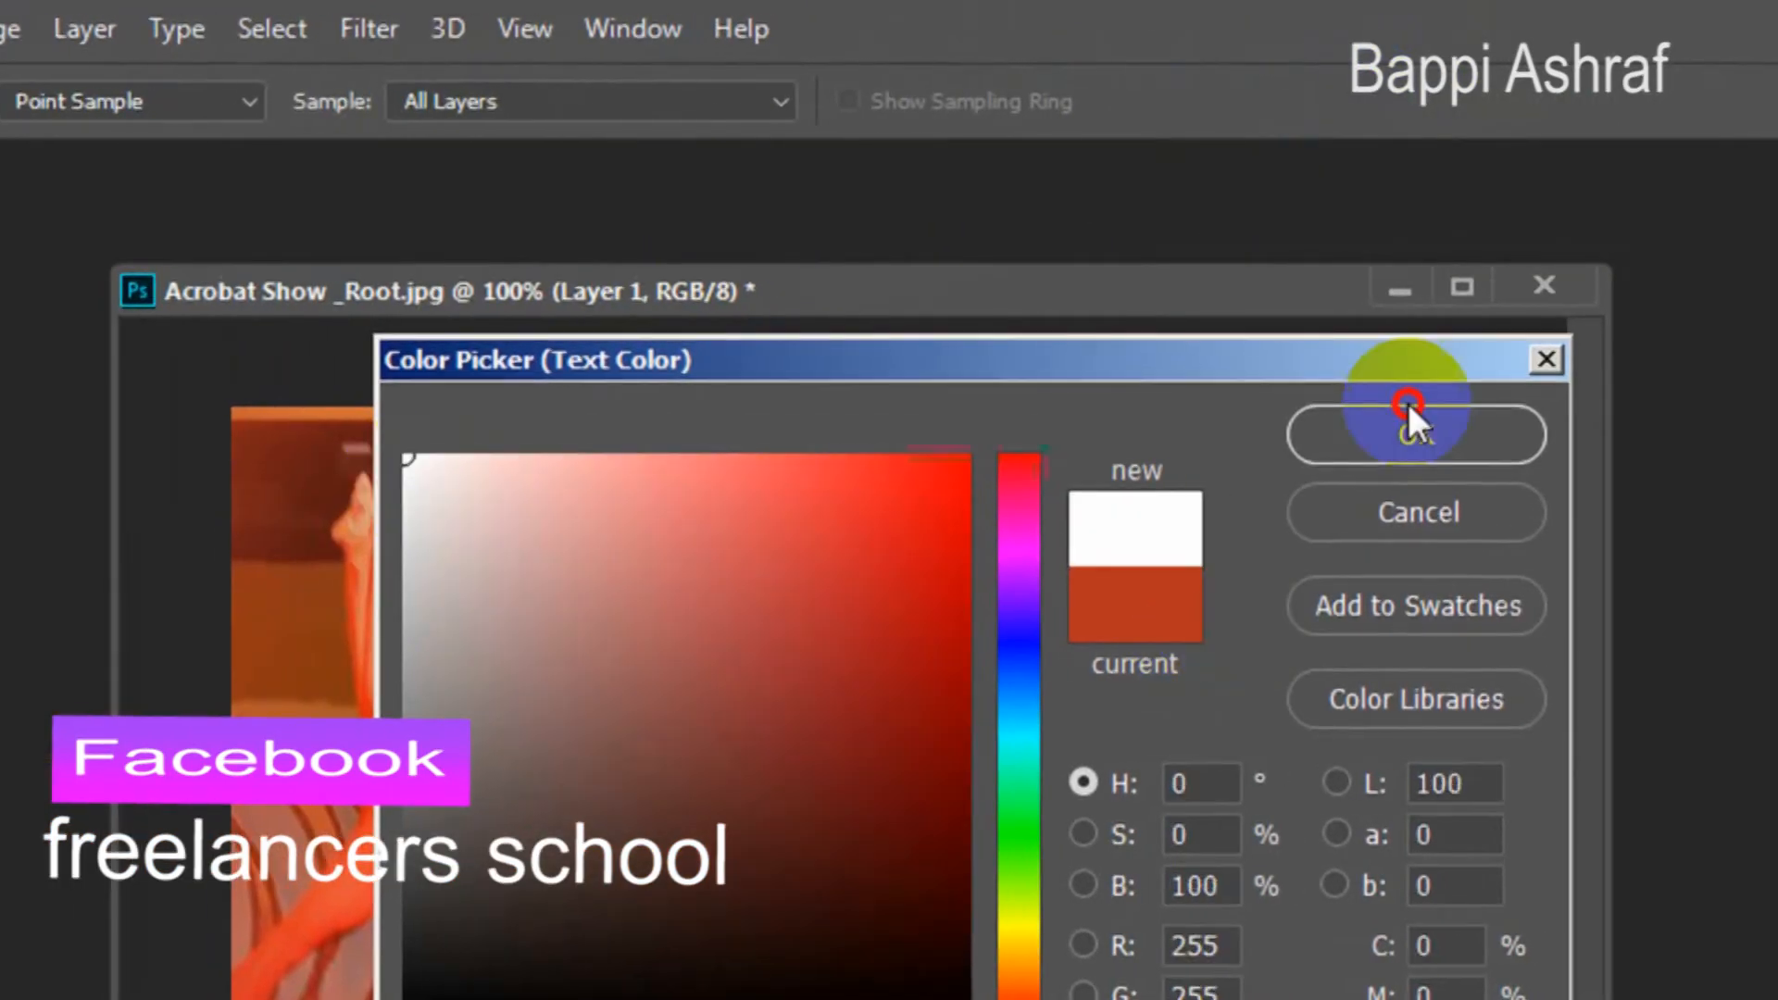
left_click(1407, 408)
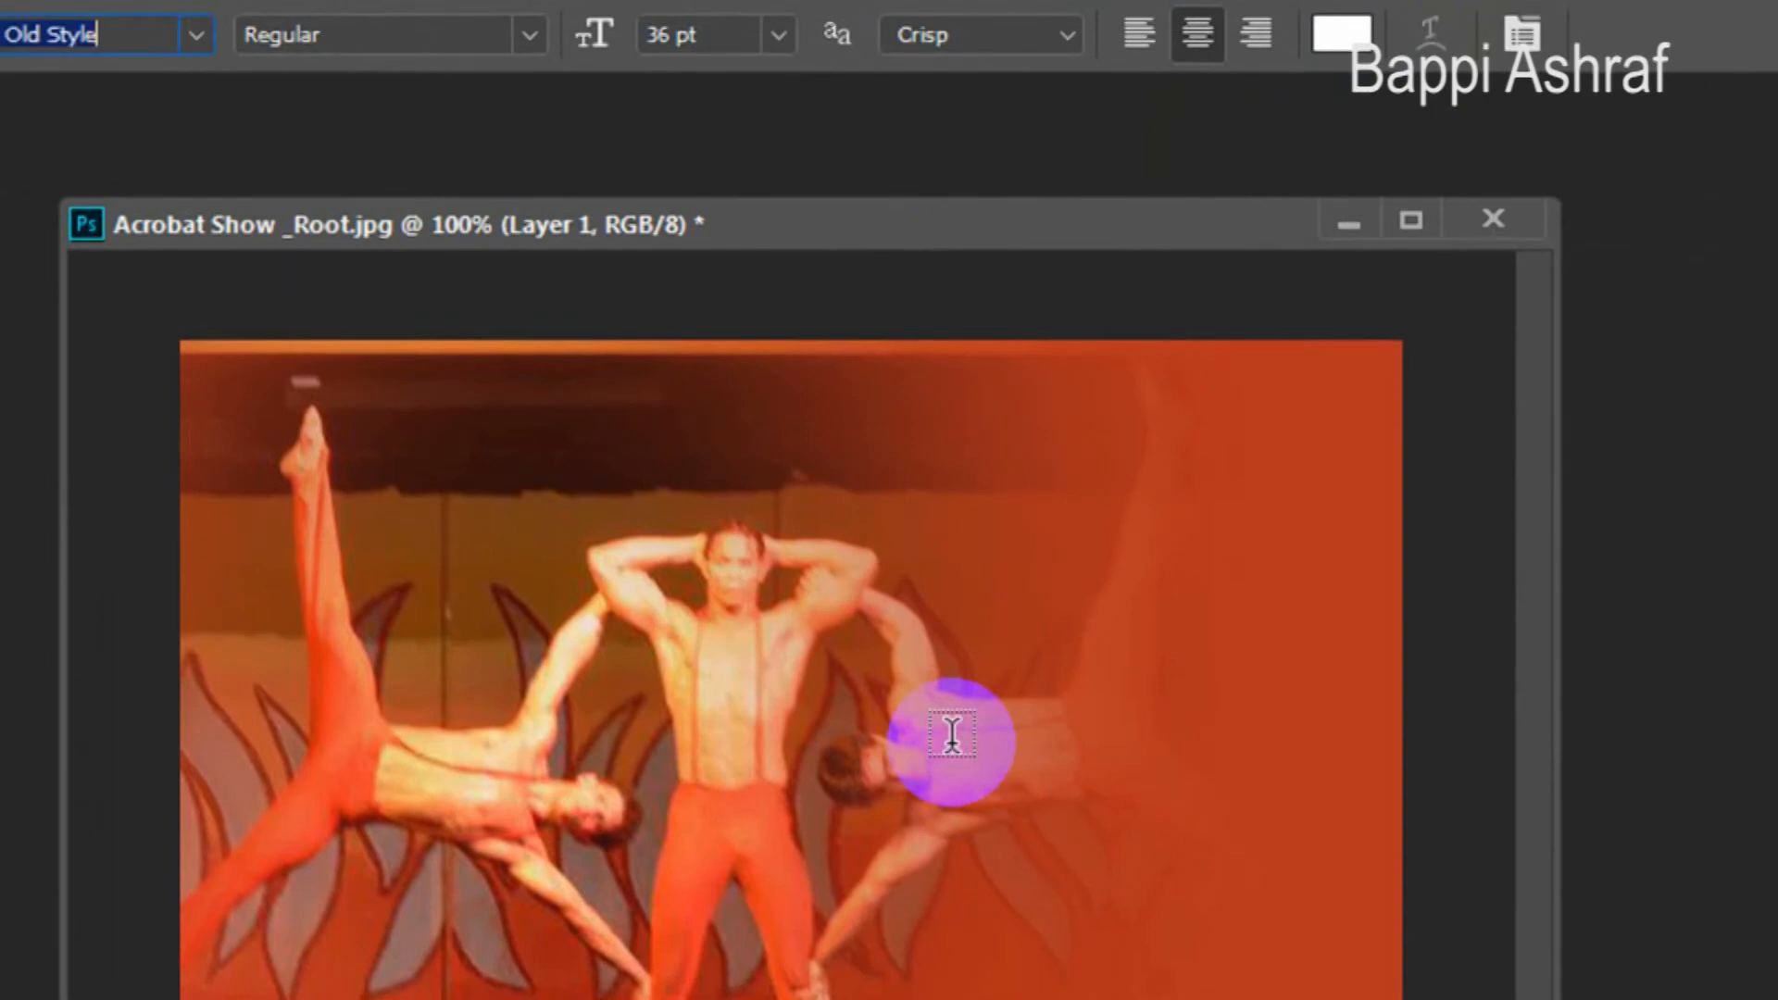
- Add the two-line text "World" / "Greates" over the faded acrobat beside the middle figure and commit it with the Move tool
left_click(952, 738)
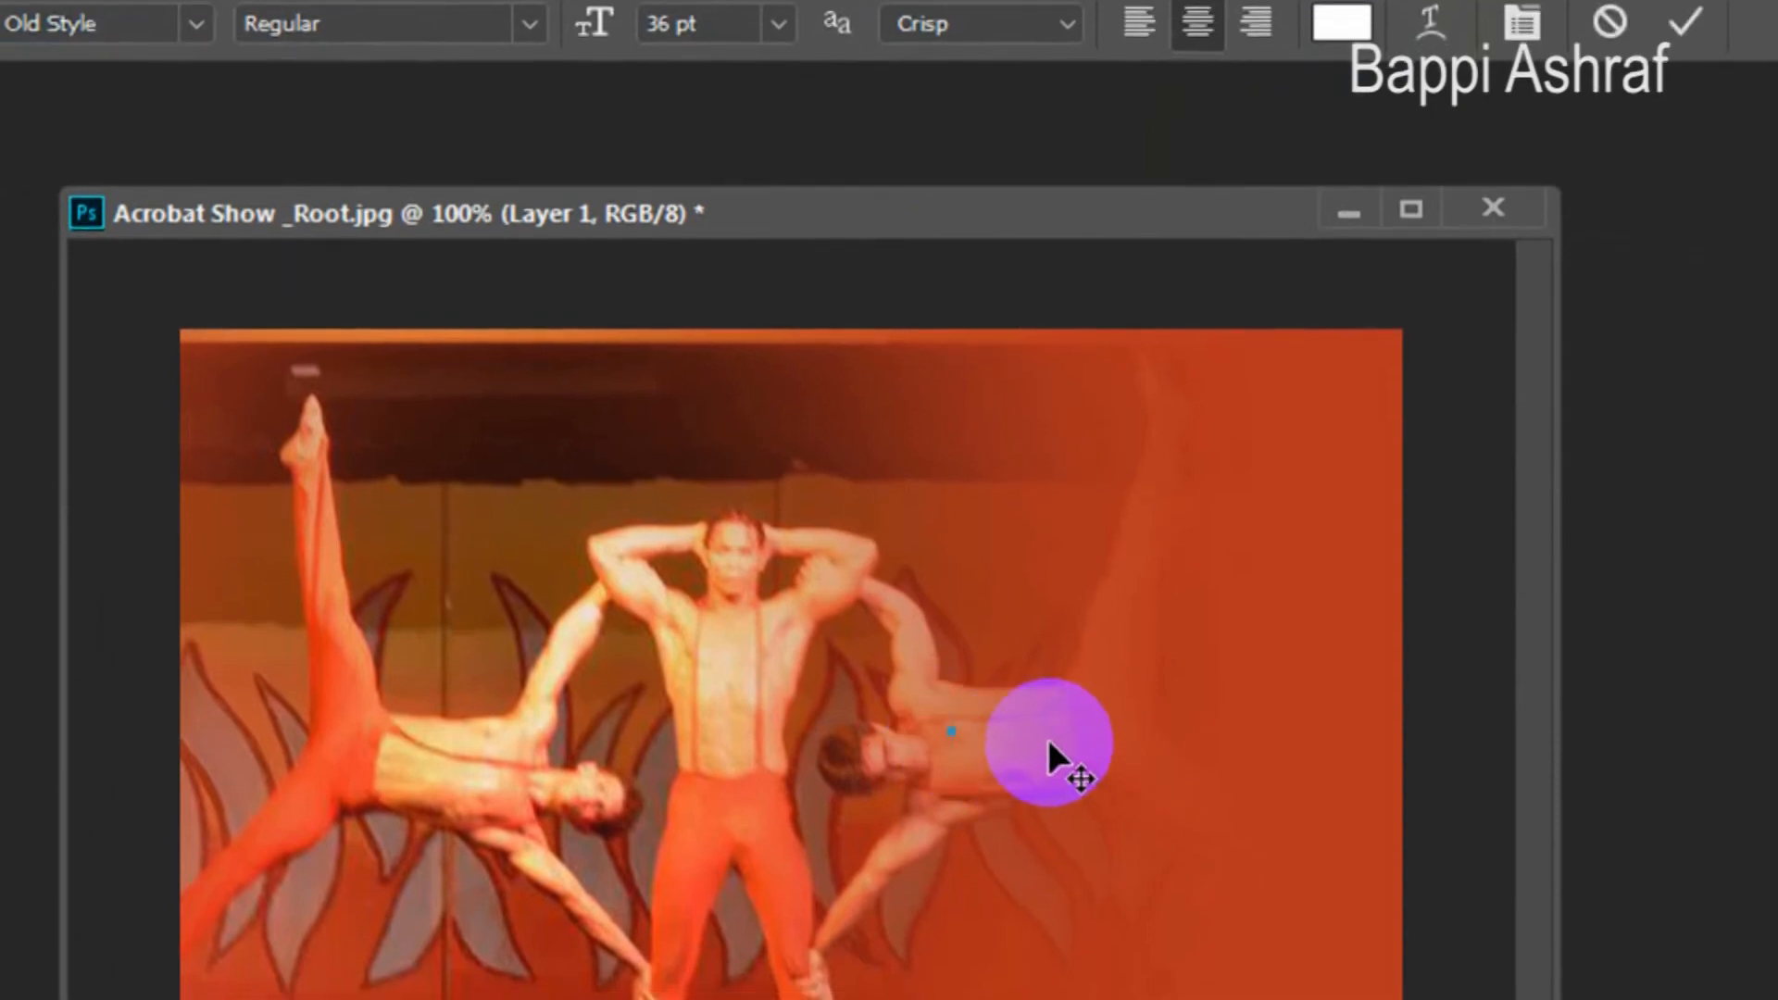
type("W")
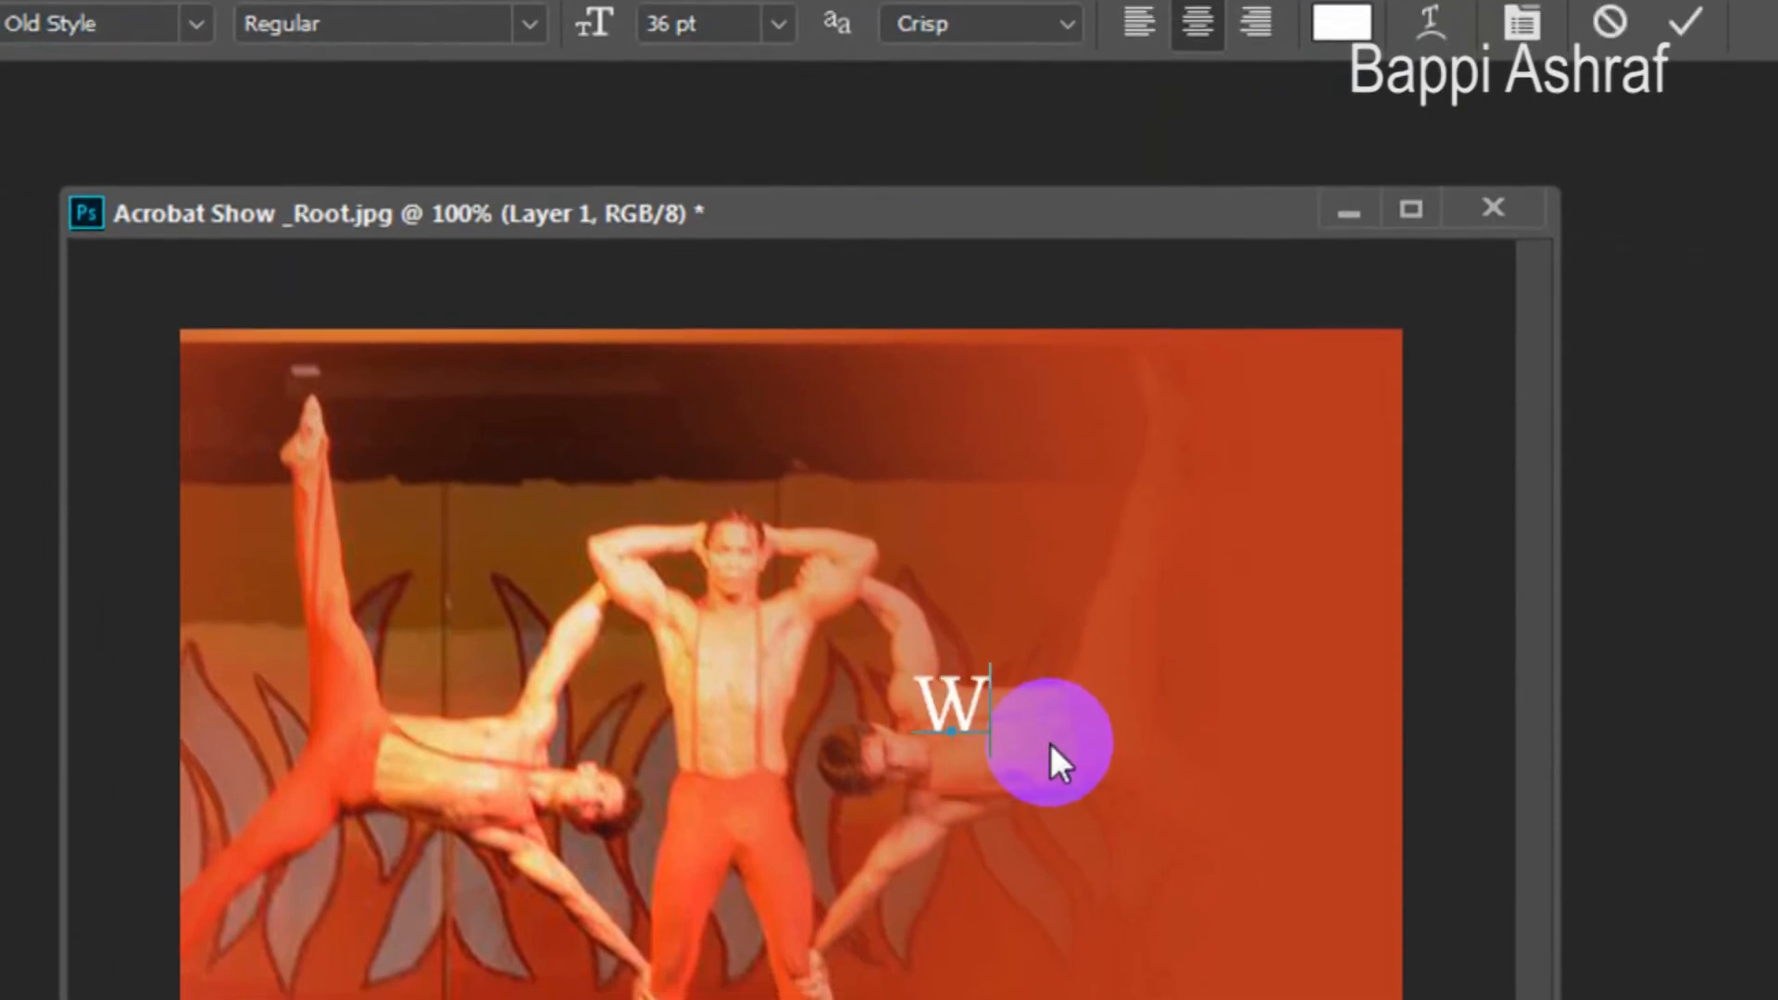
type("orl")
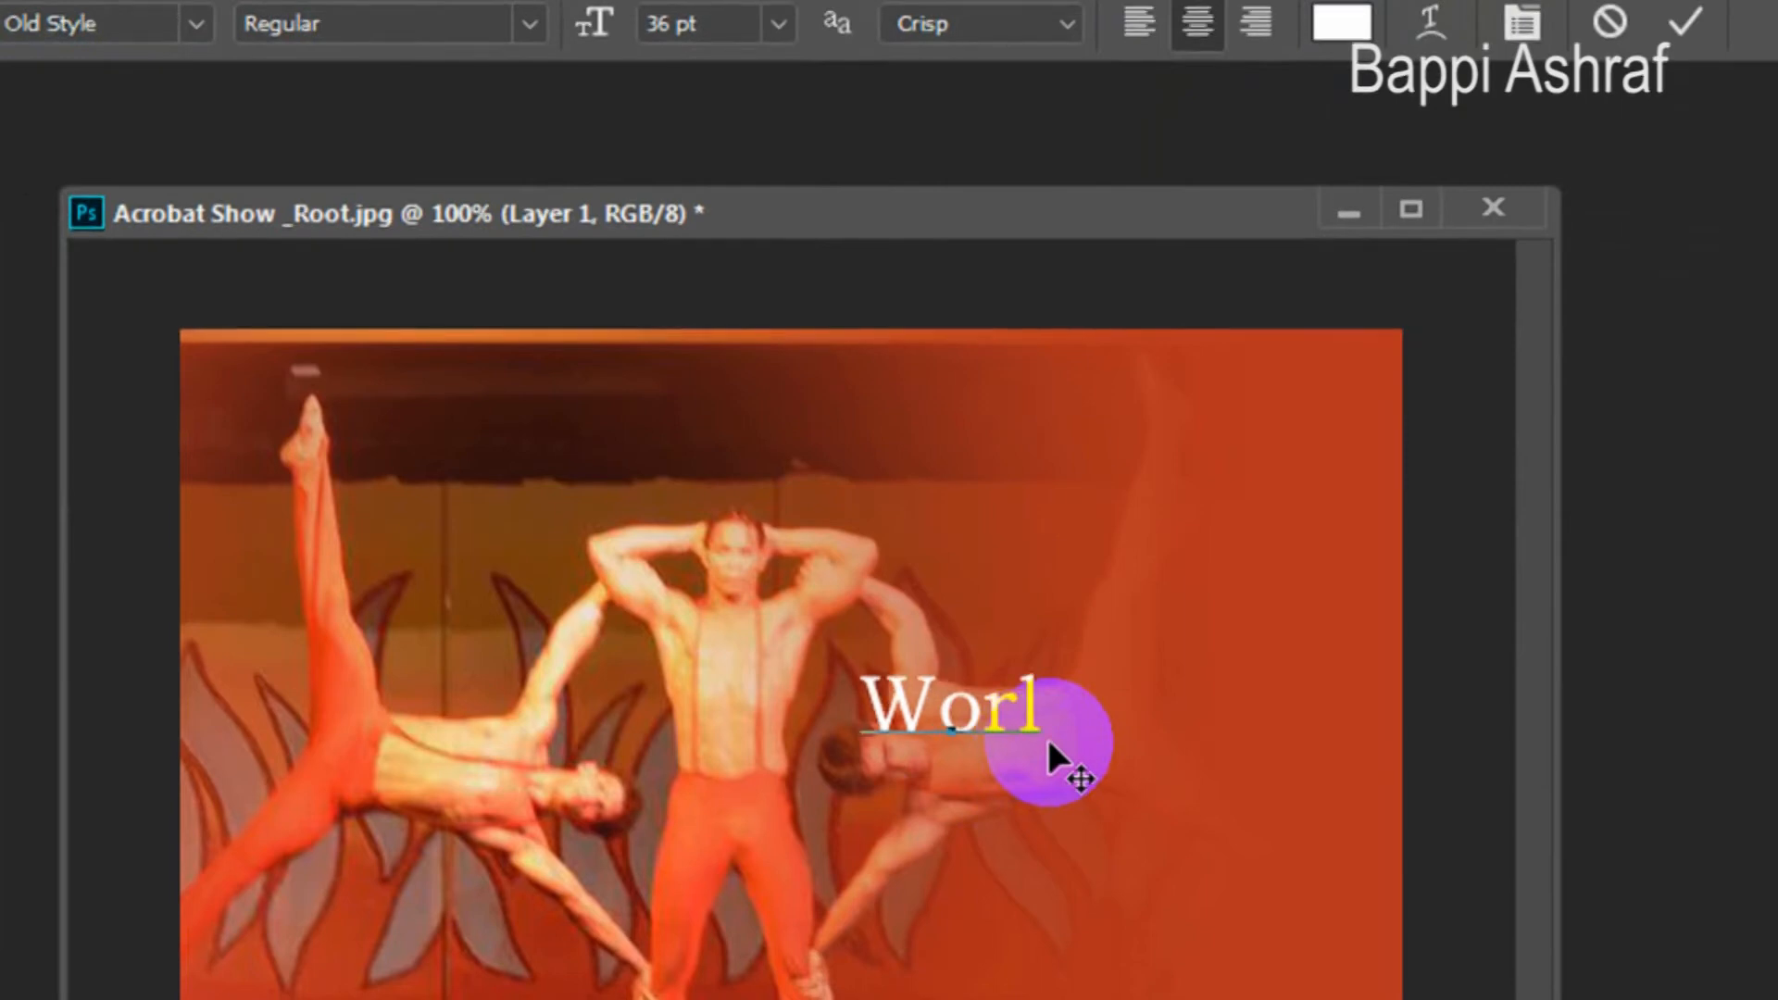
type("d")
key("Return")
type("Gre")
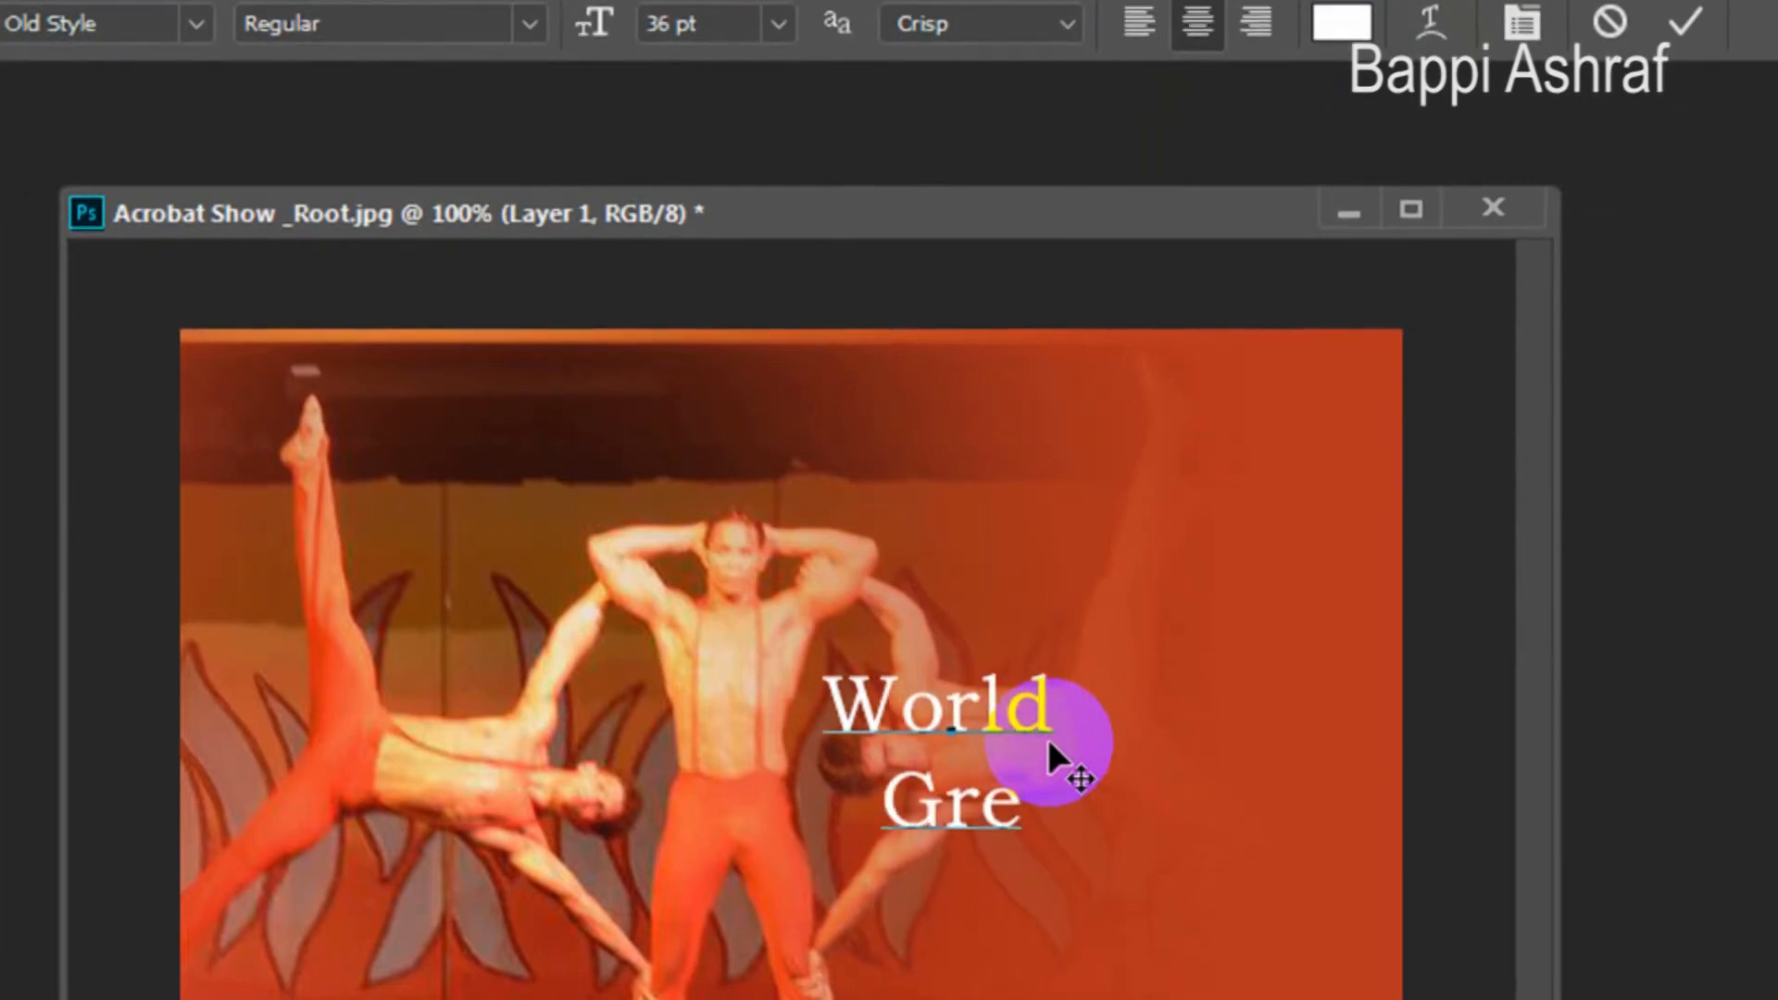
type("at")
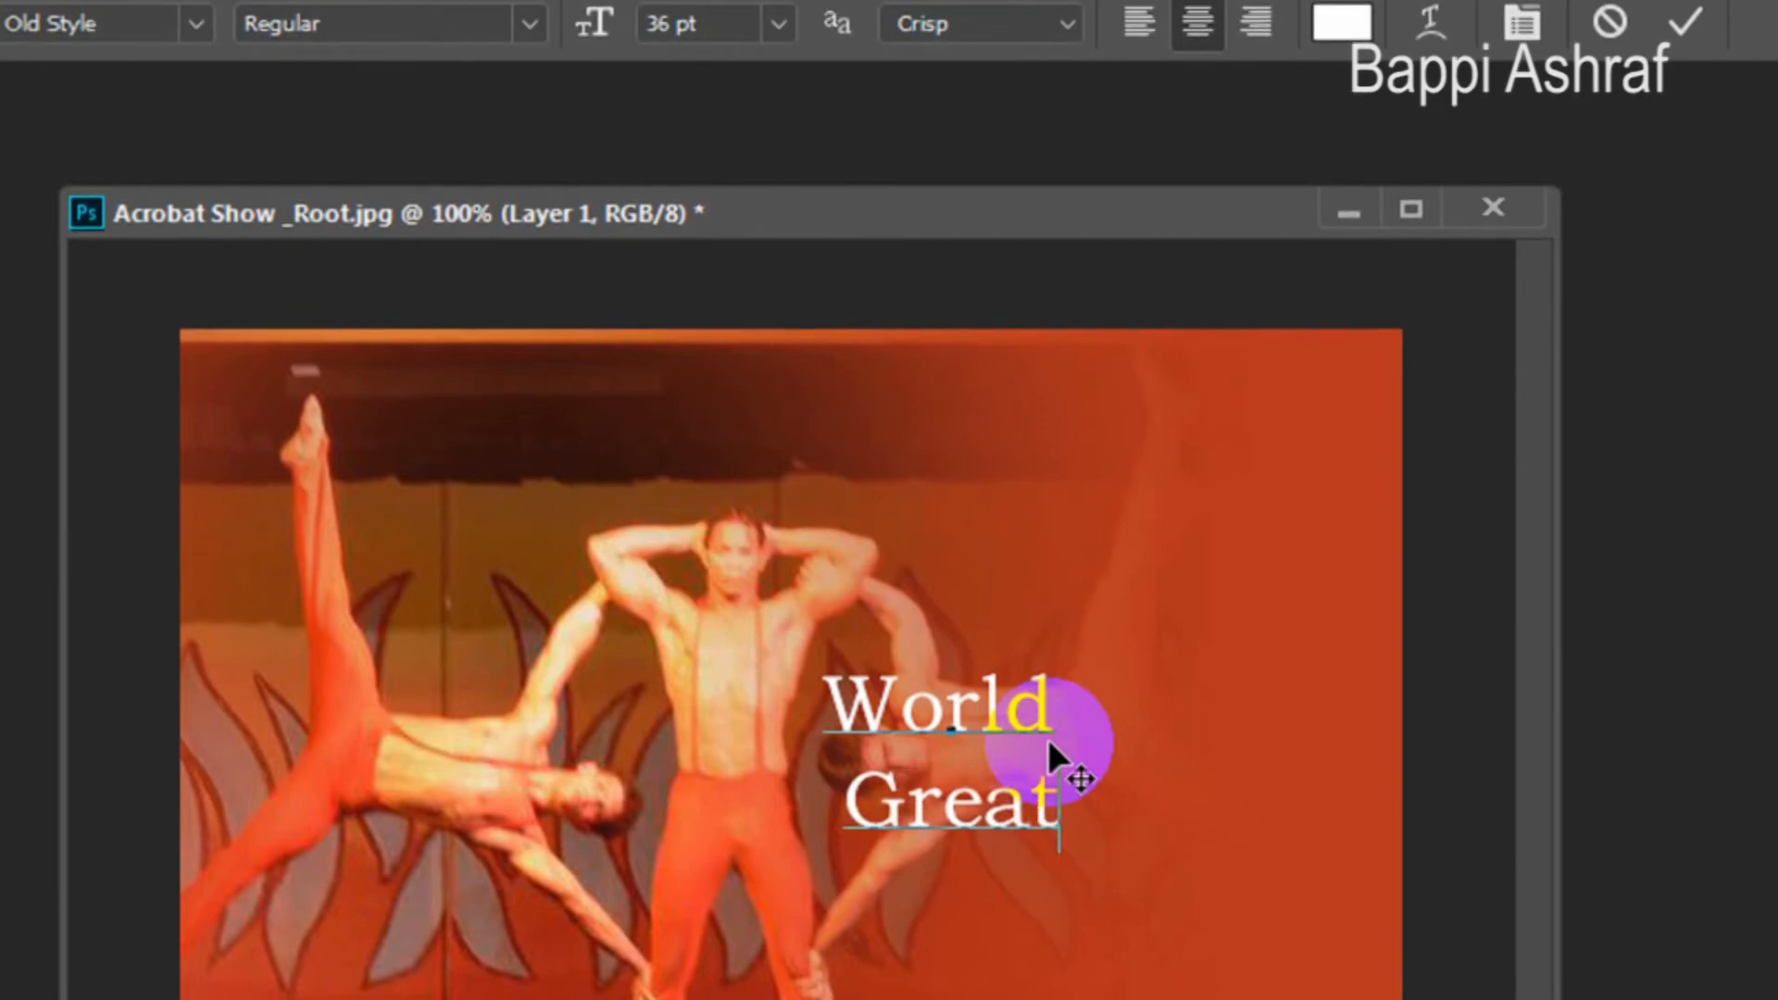
type("es")
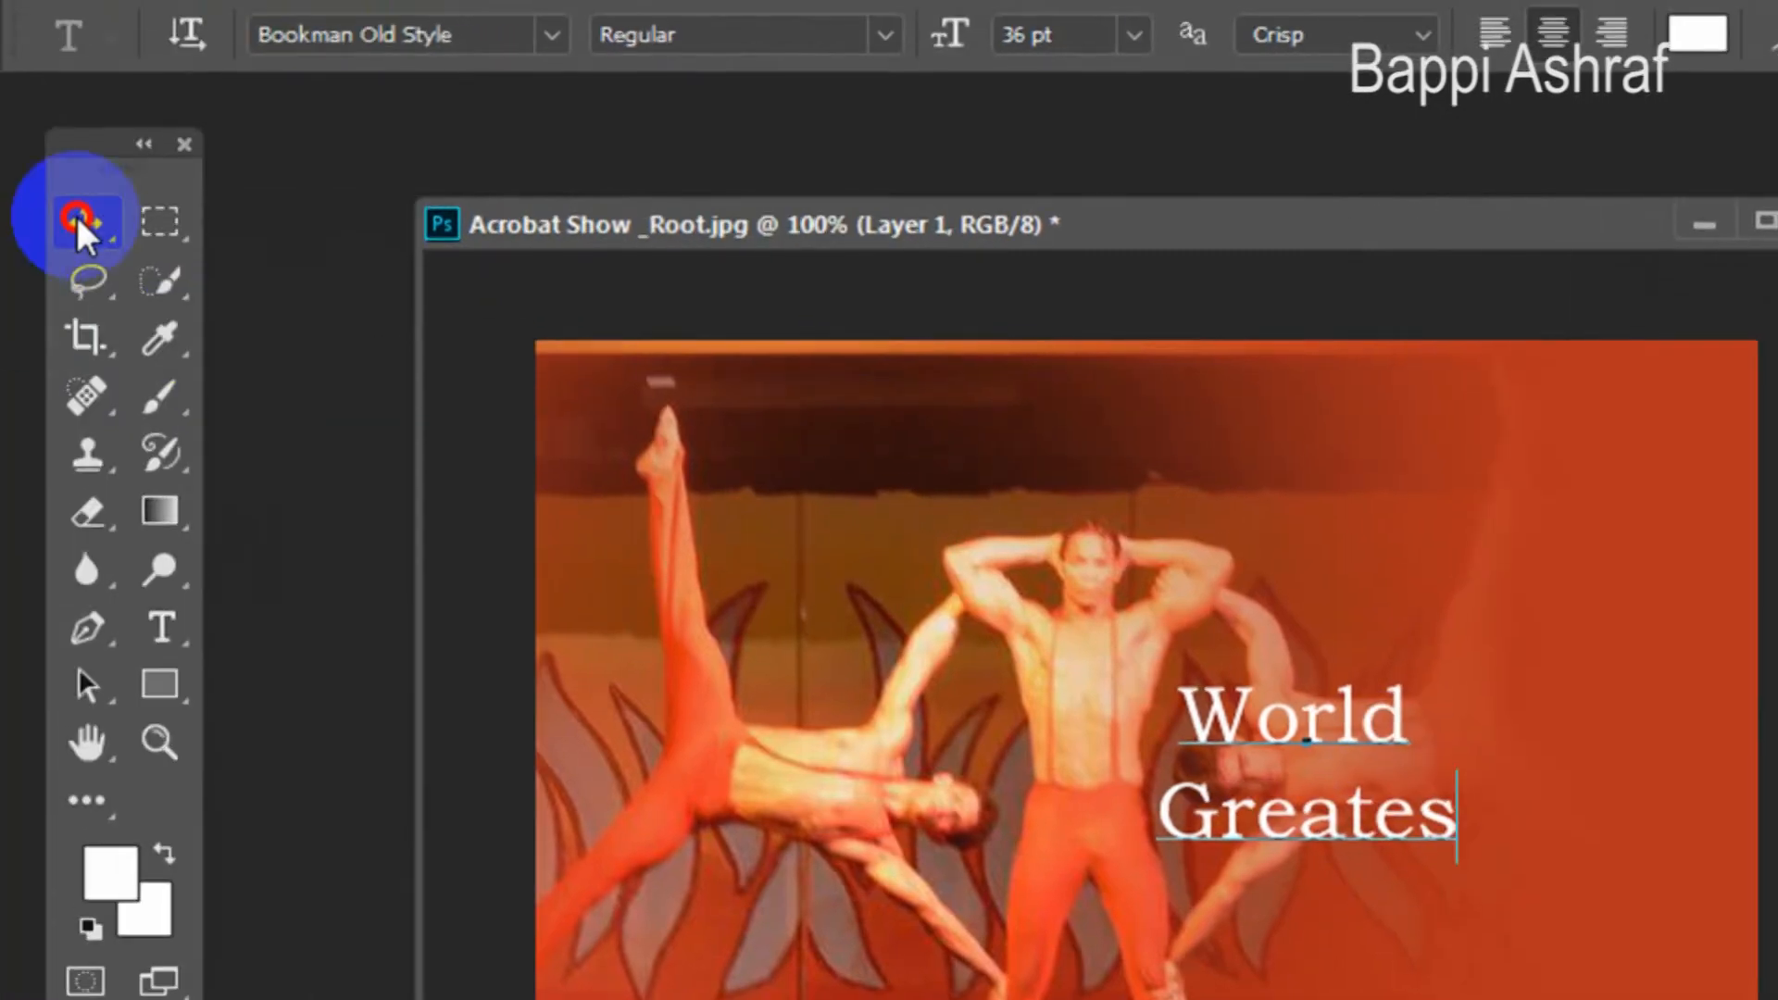
left_click(78, 215)
left_click(671, 583)
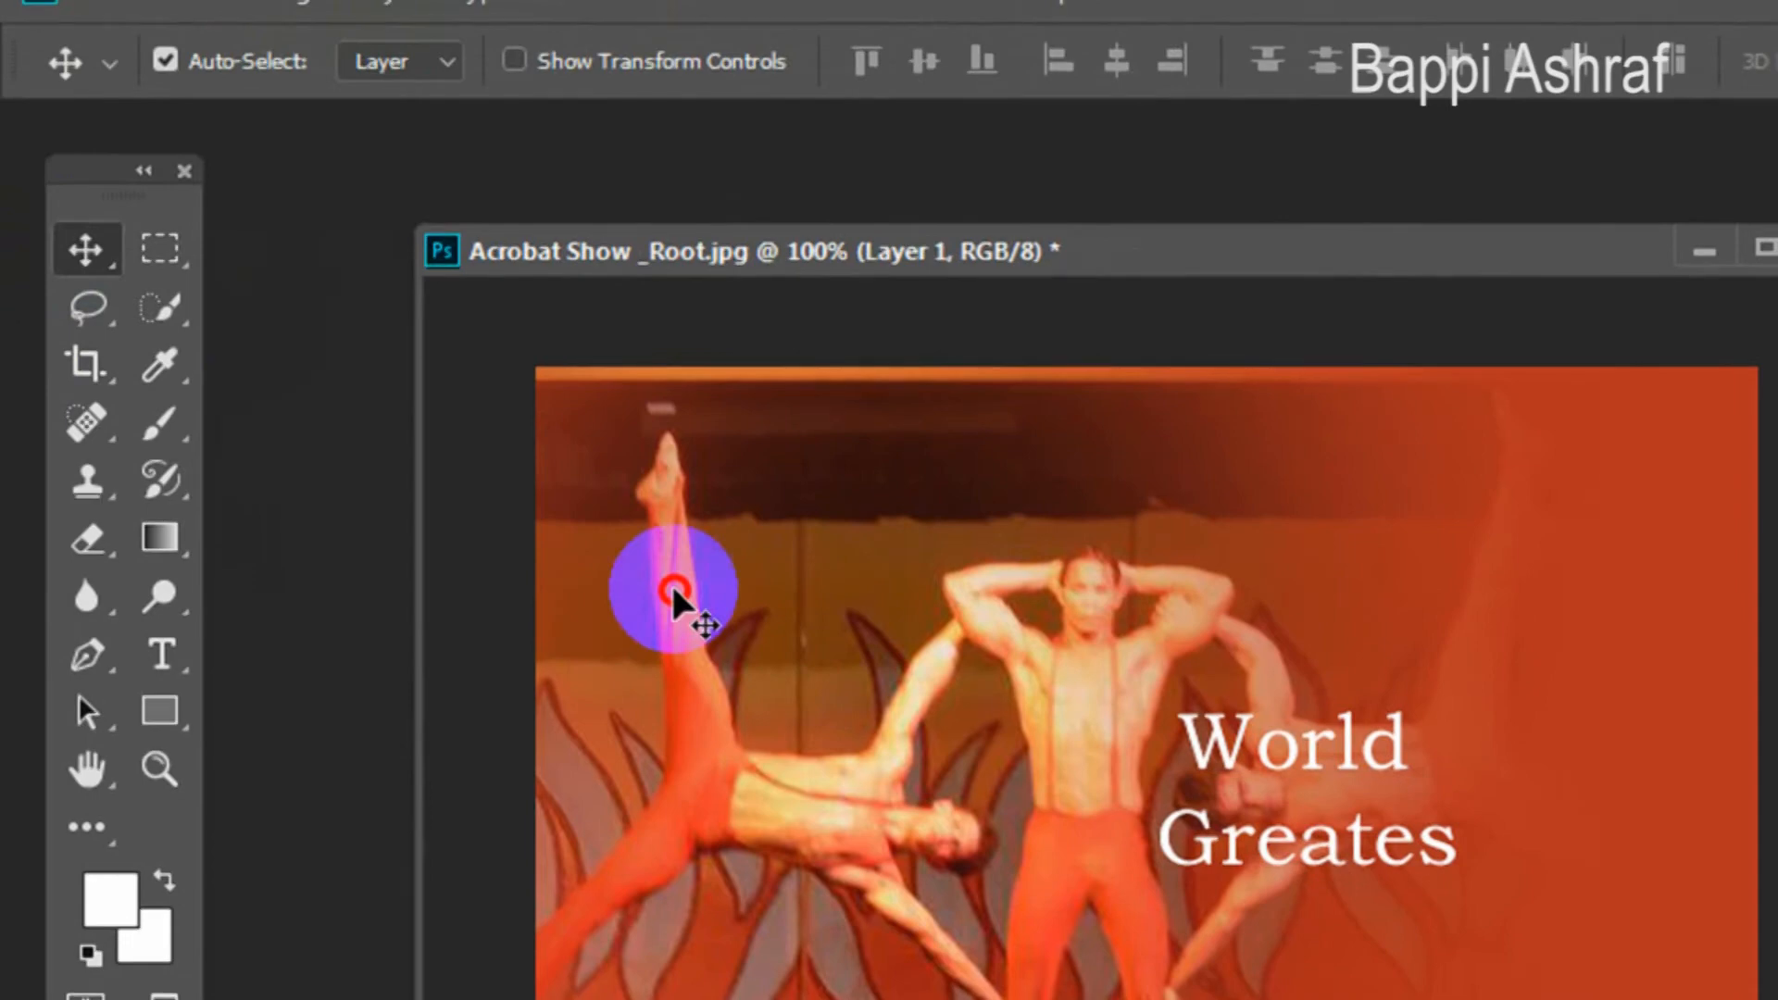
- Add the text "ACROBAT" in capitals just below "Greates" as a separate text layer and commit it with the Move tool
key("t")
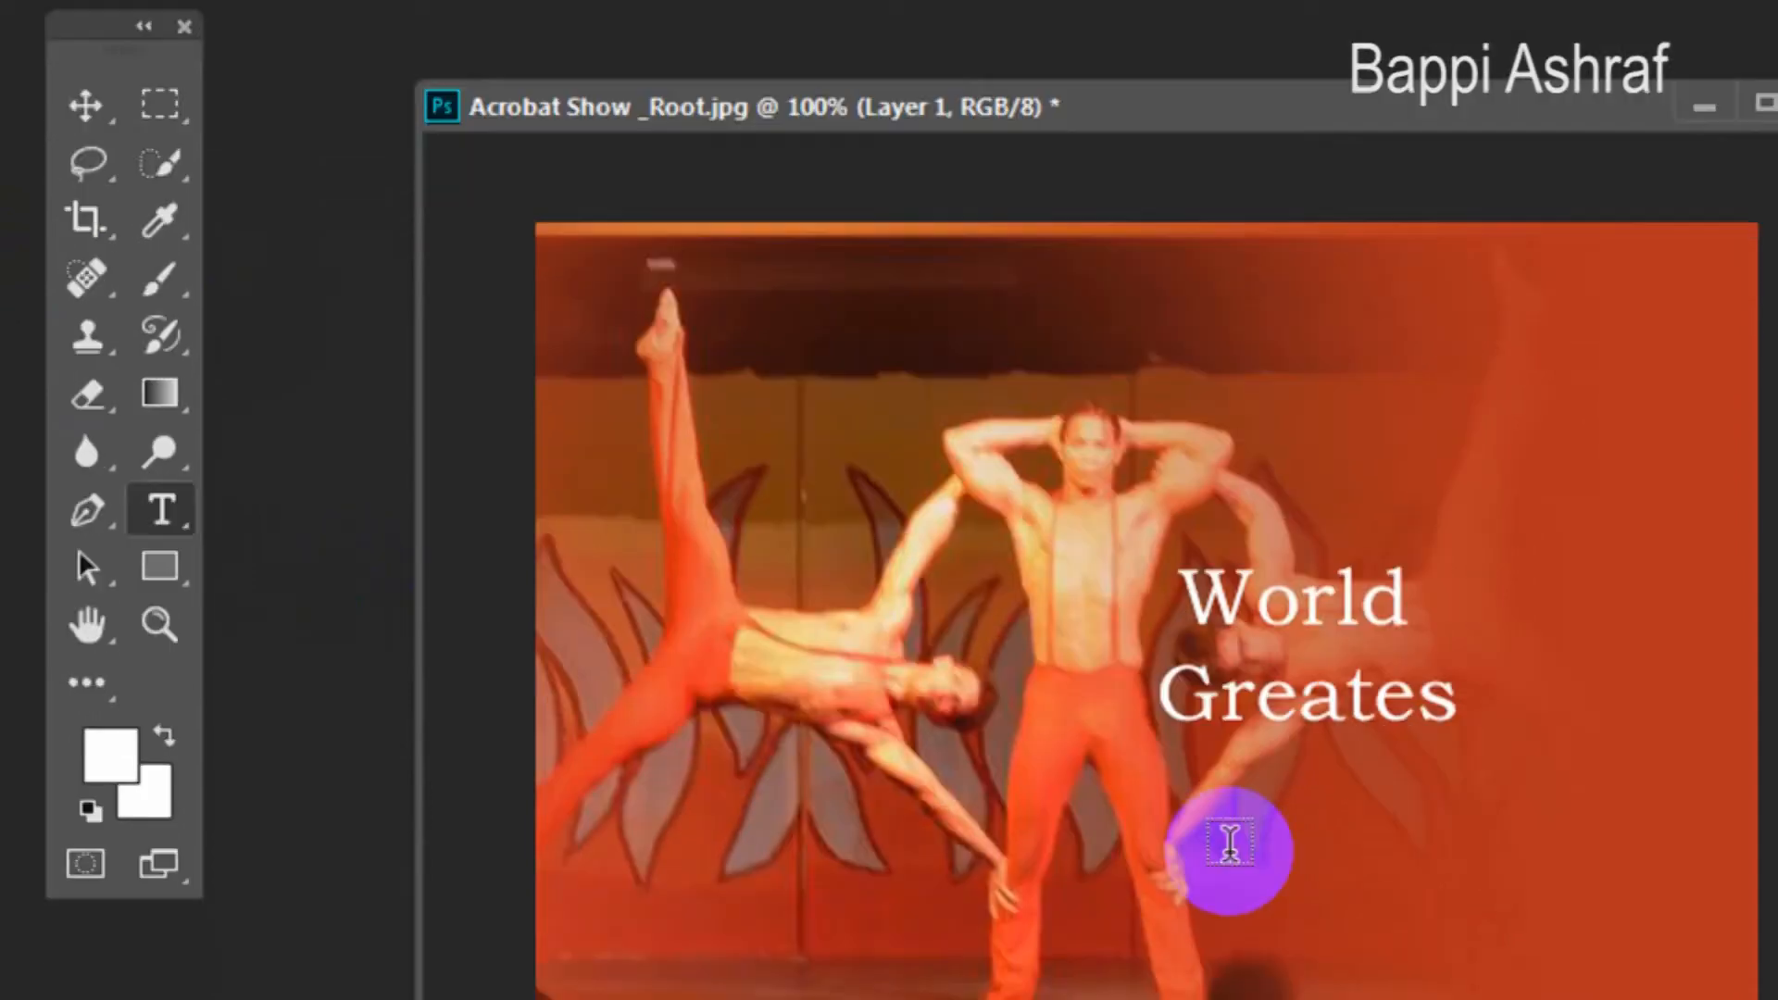
left_click(1156, 793)
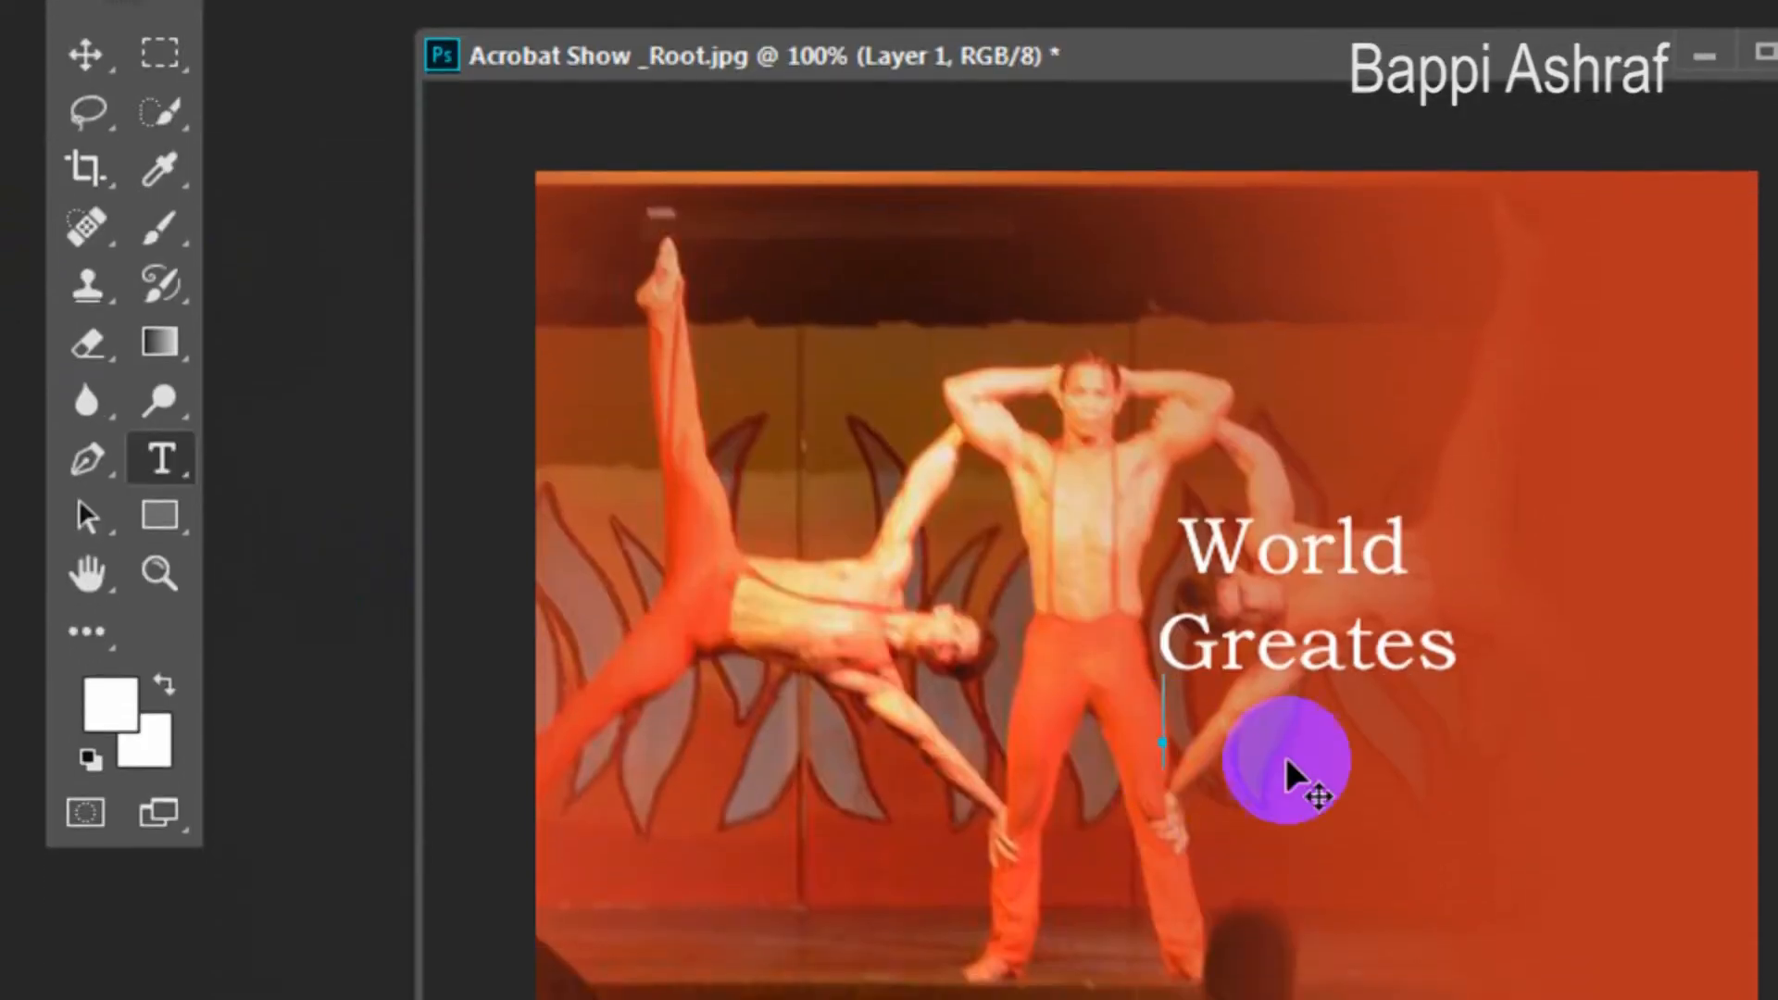
type("Acro")
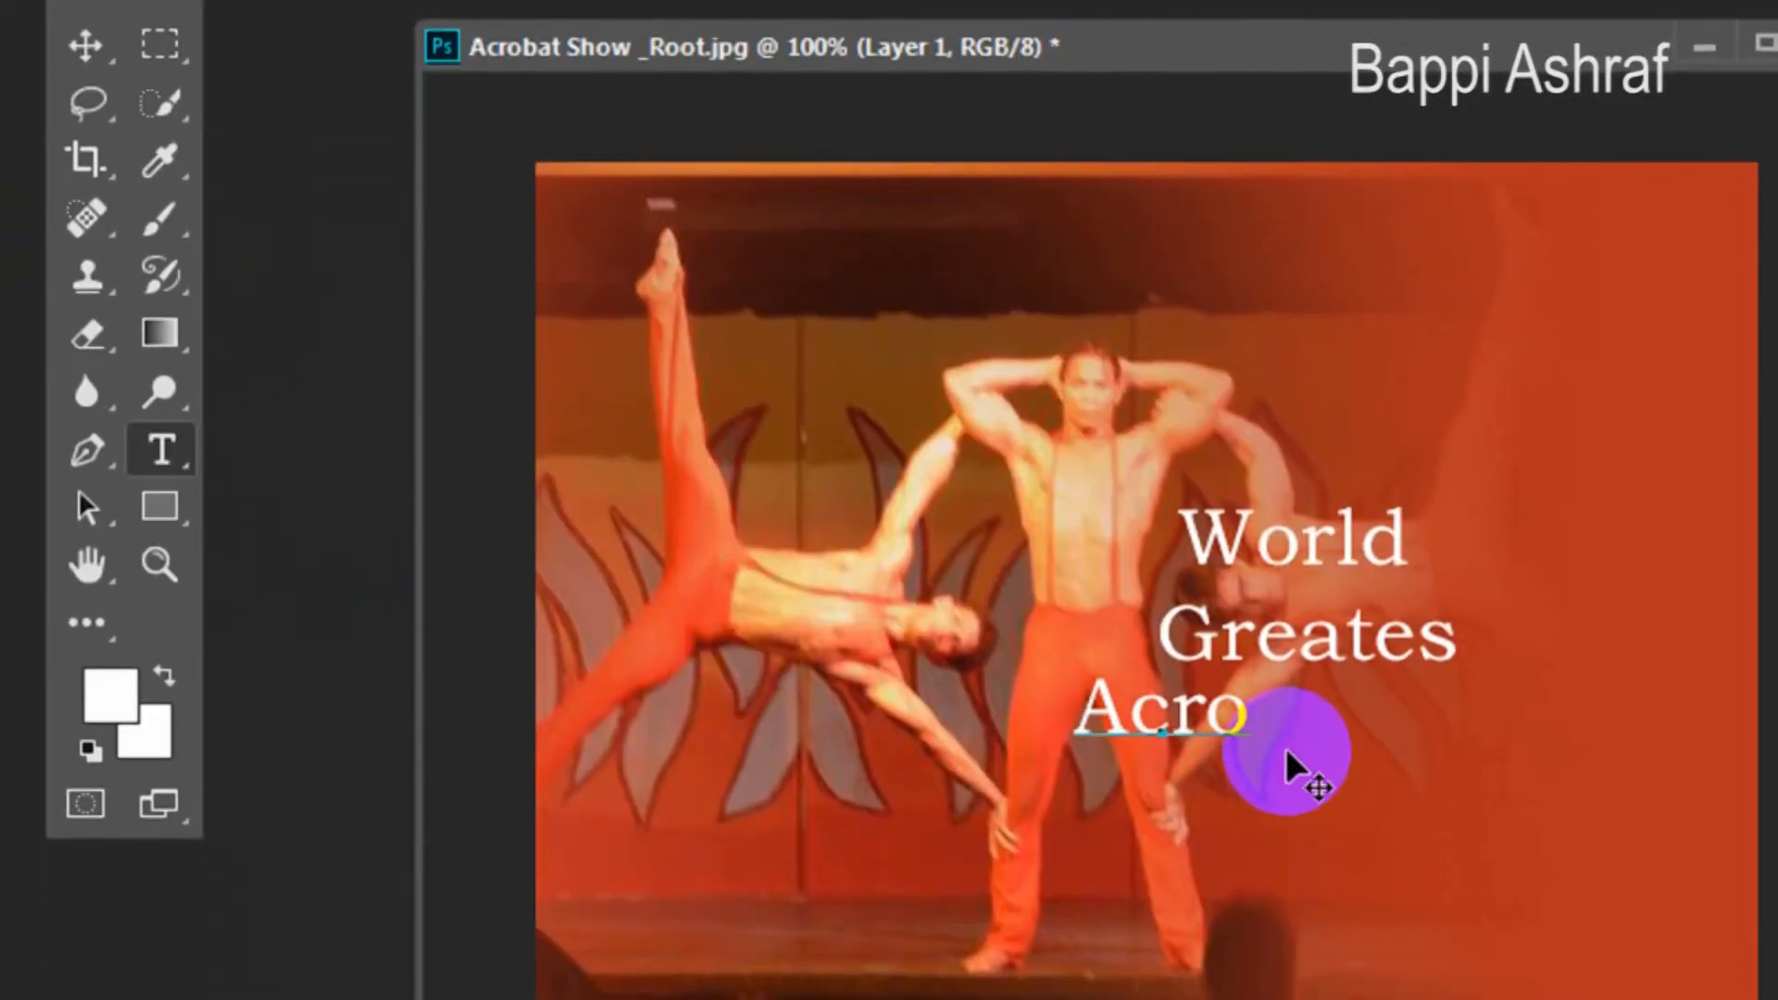
key("BackSpace")
key("BackSpace")
key("BackSpace")
type("CRO")
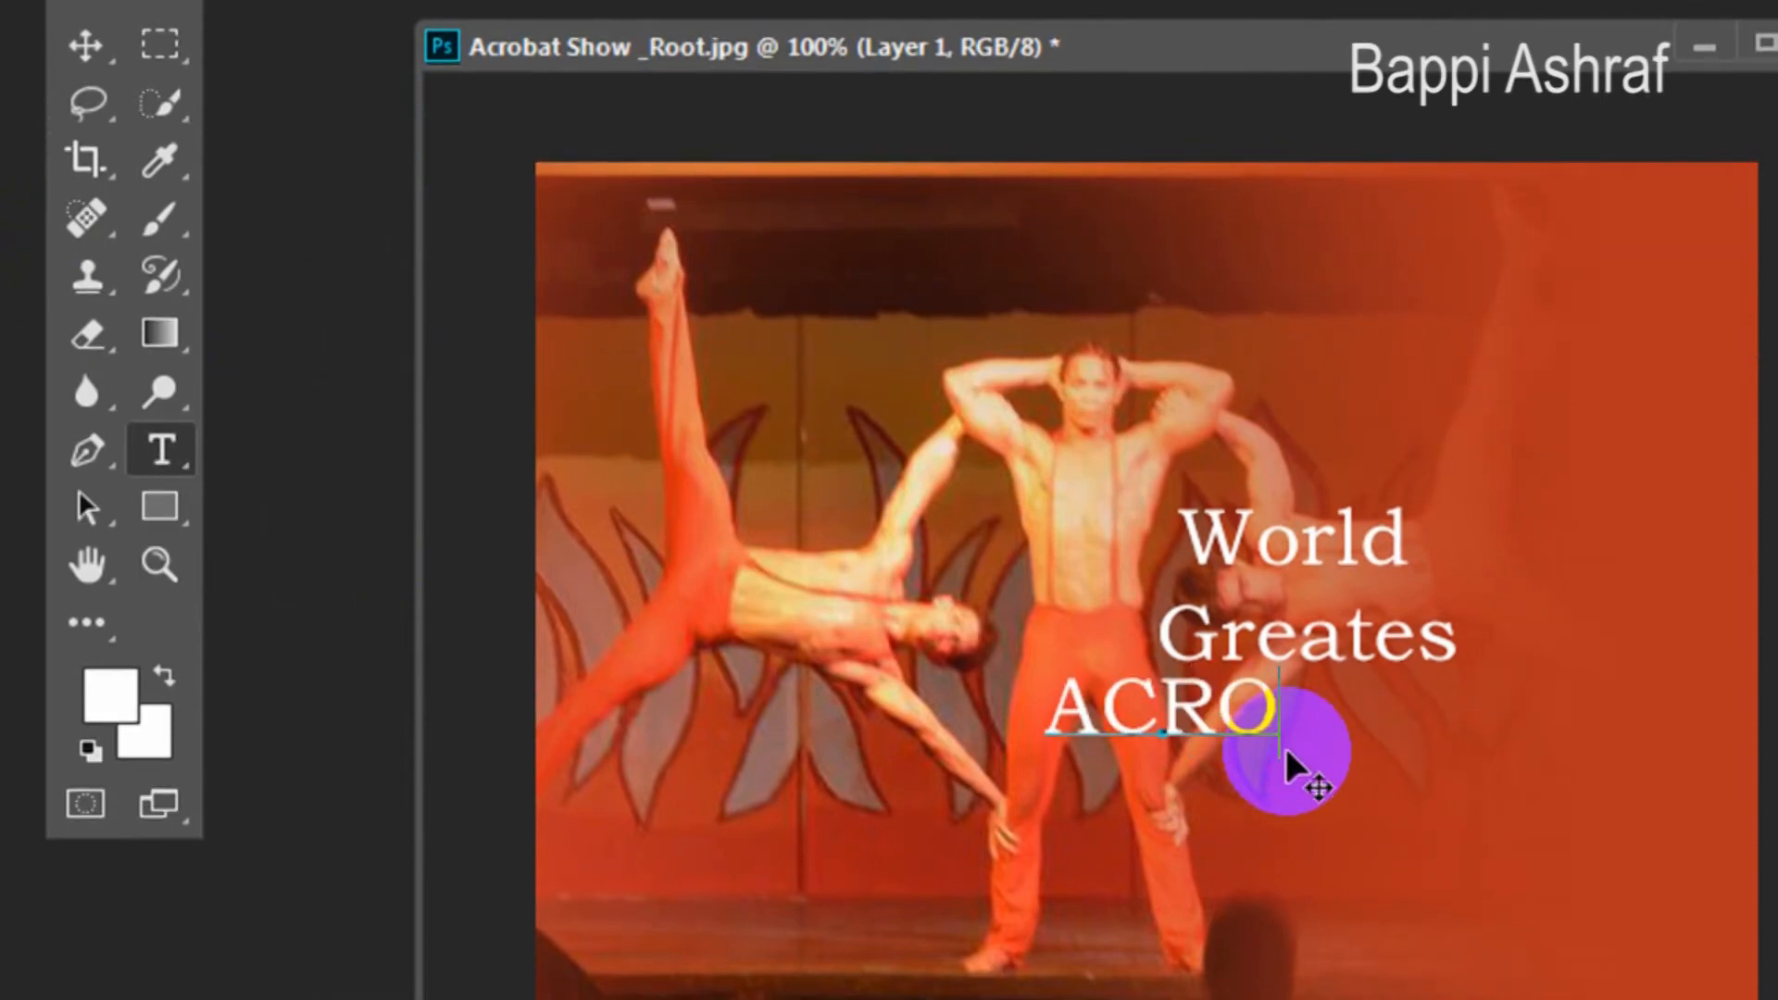
type("BAT")
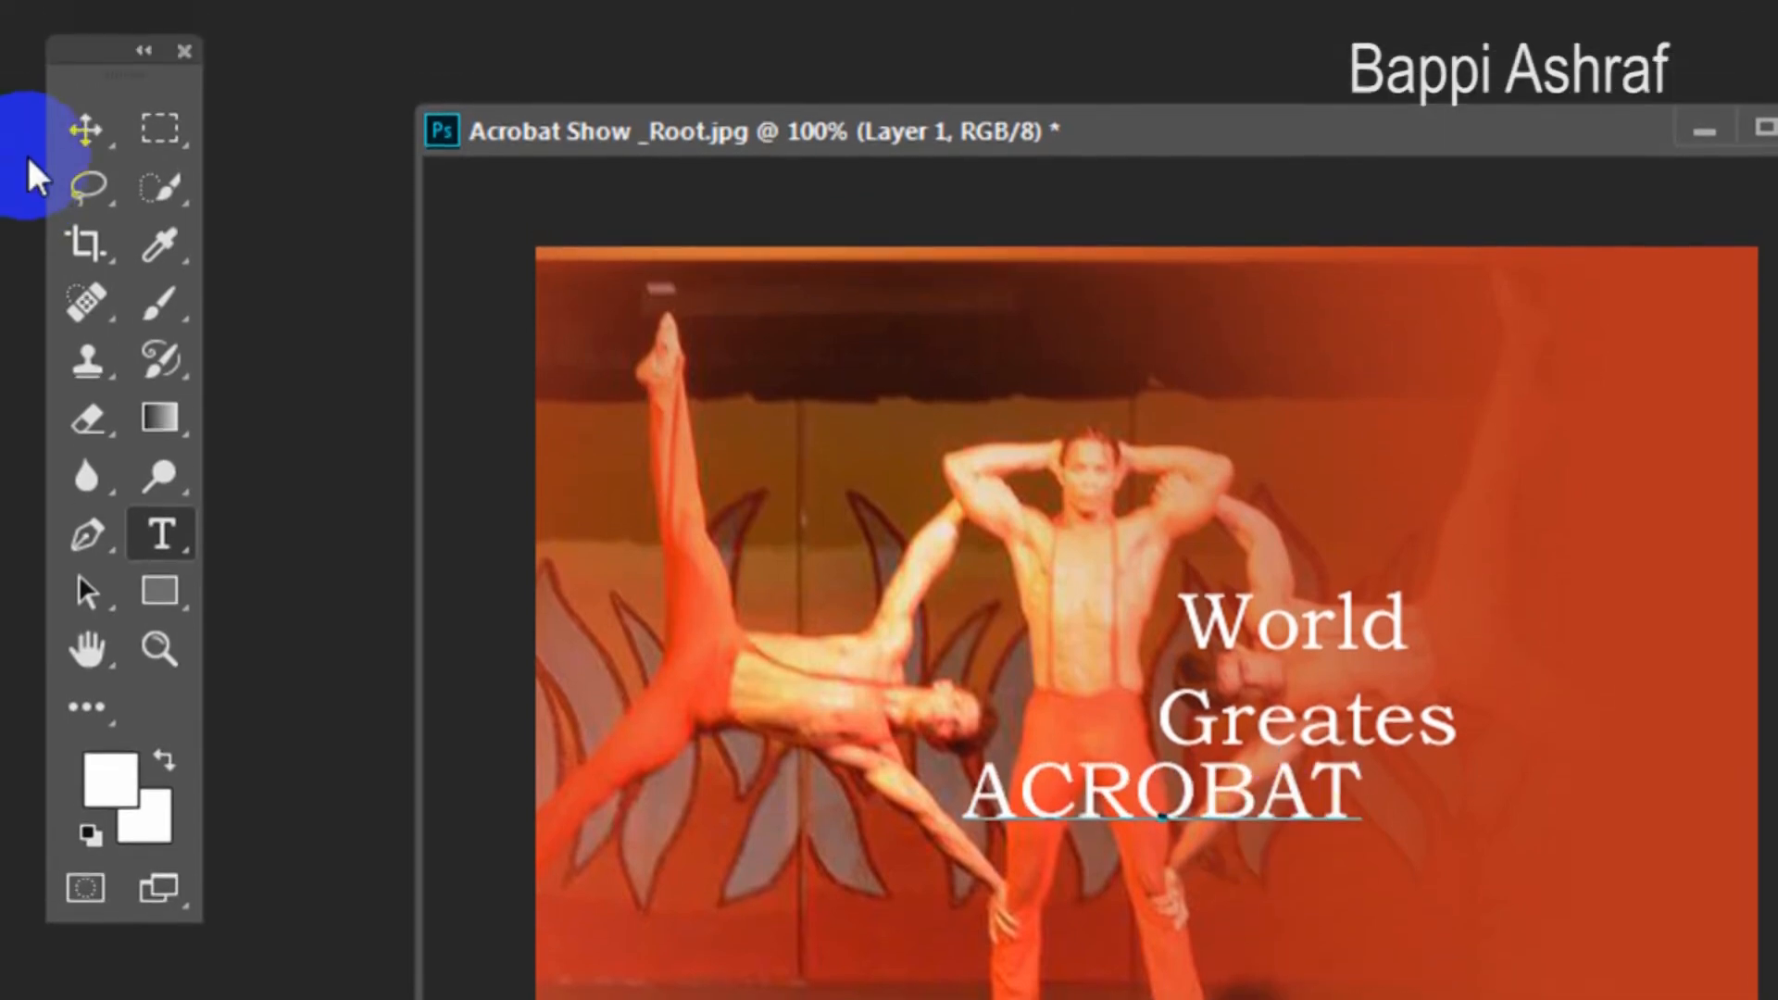
left_click(86, 45)
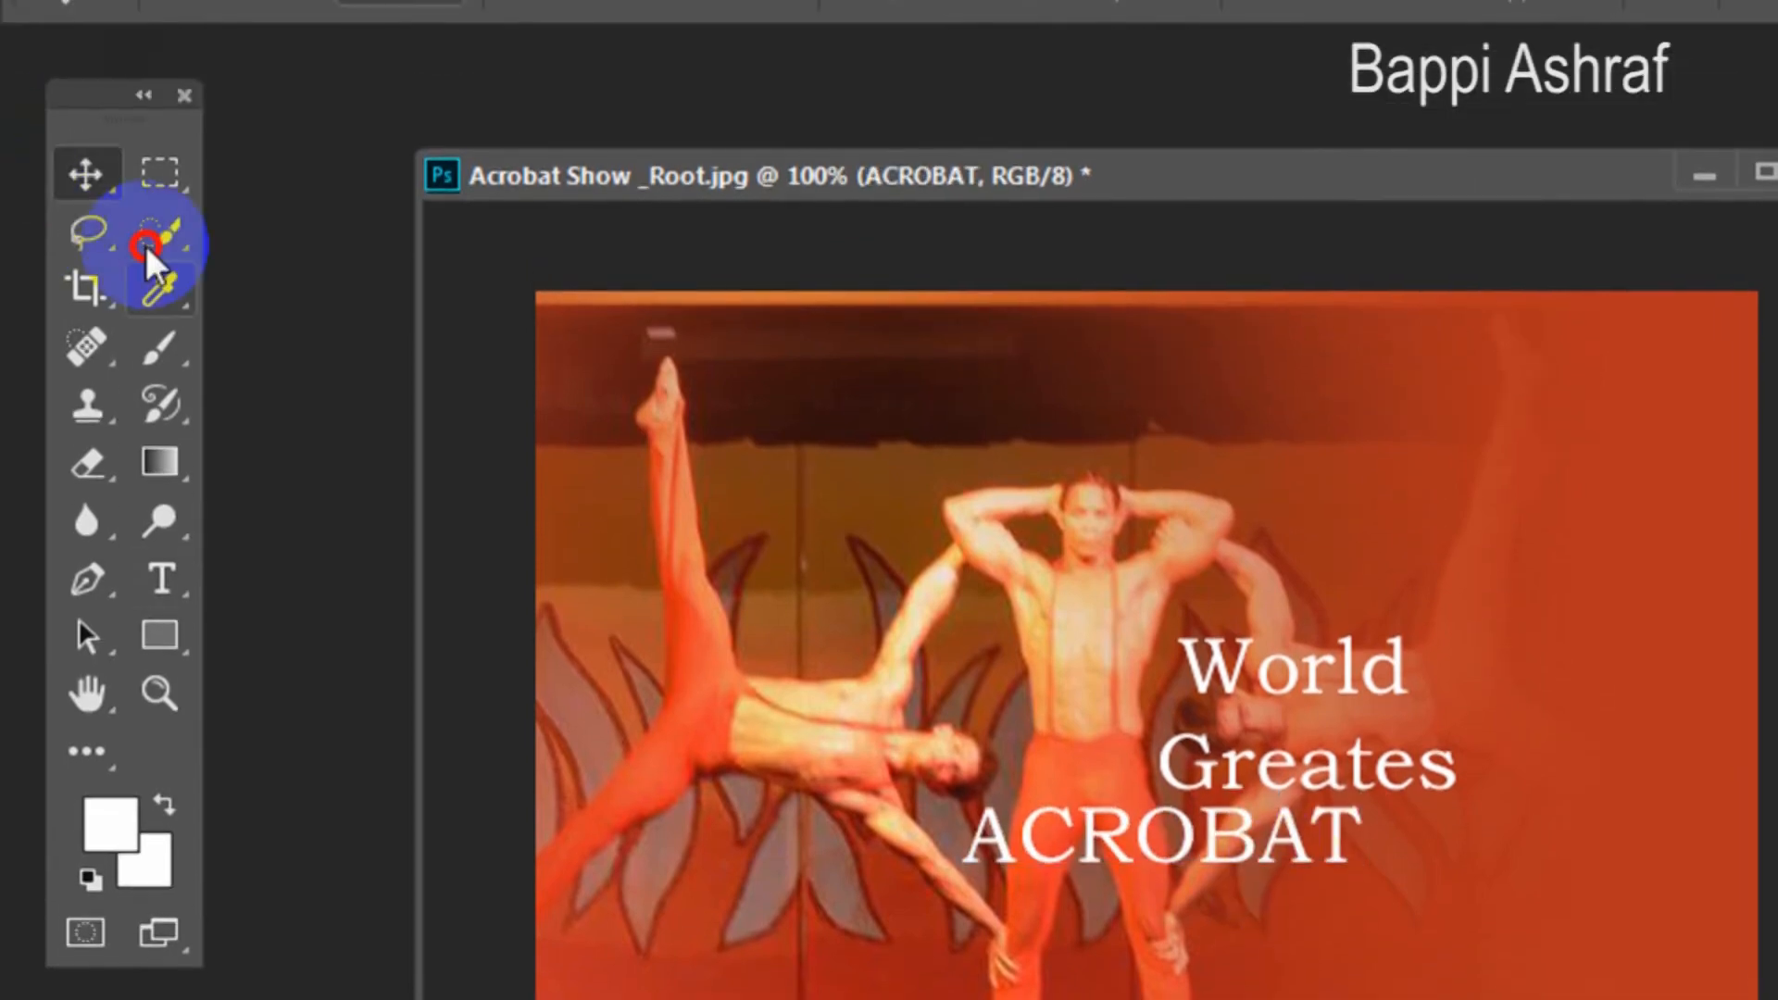
- Add a separate text layer reading "Show" below "ACROBAT" and commit it with the Move tool
left_click(187, 580)
left_click(1099, 949)
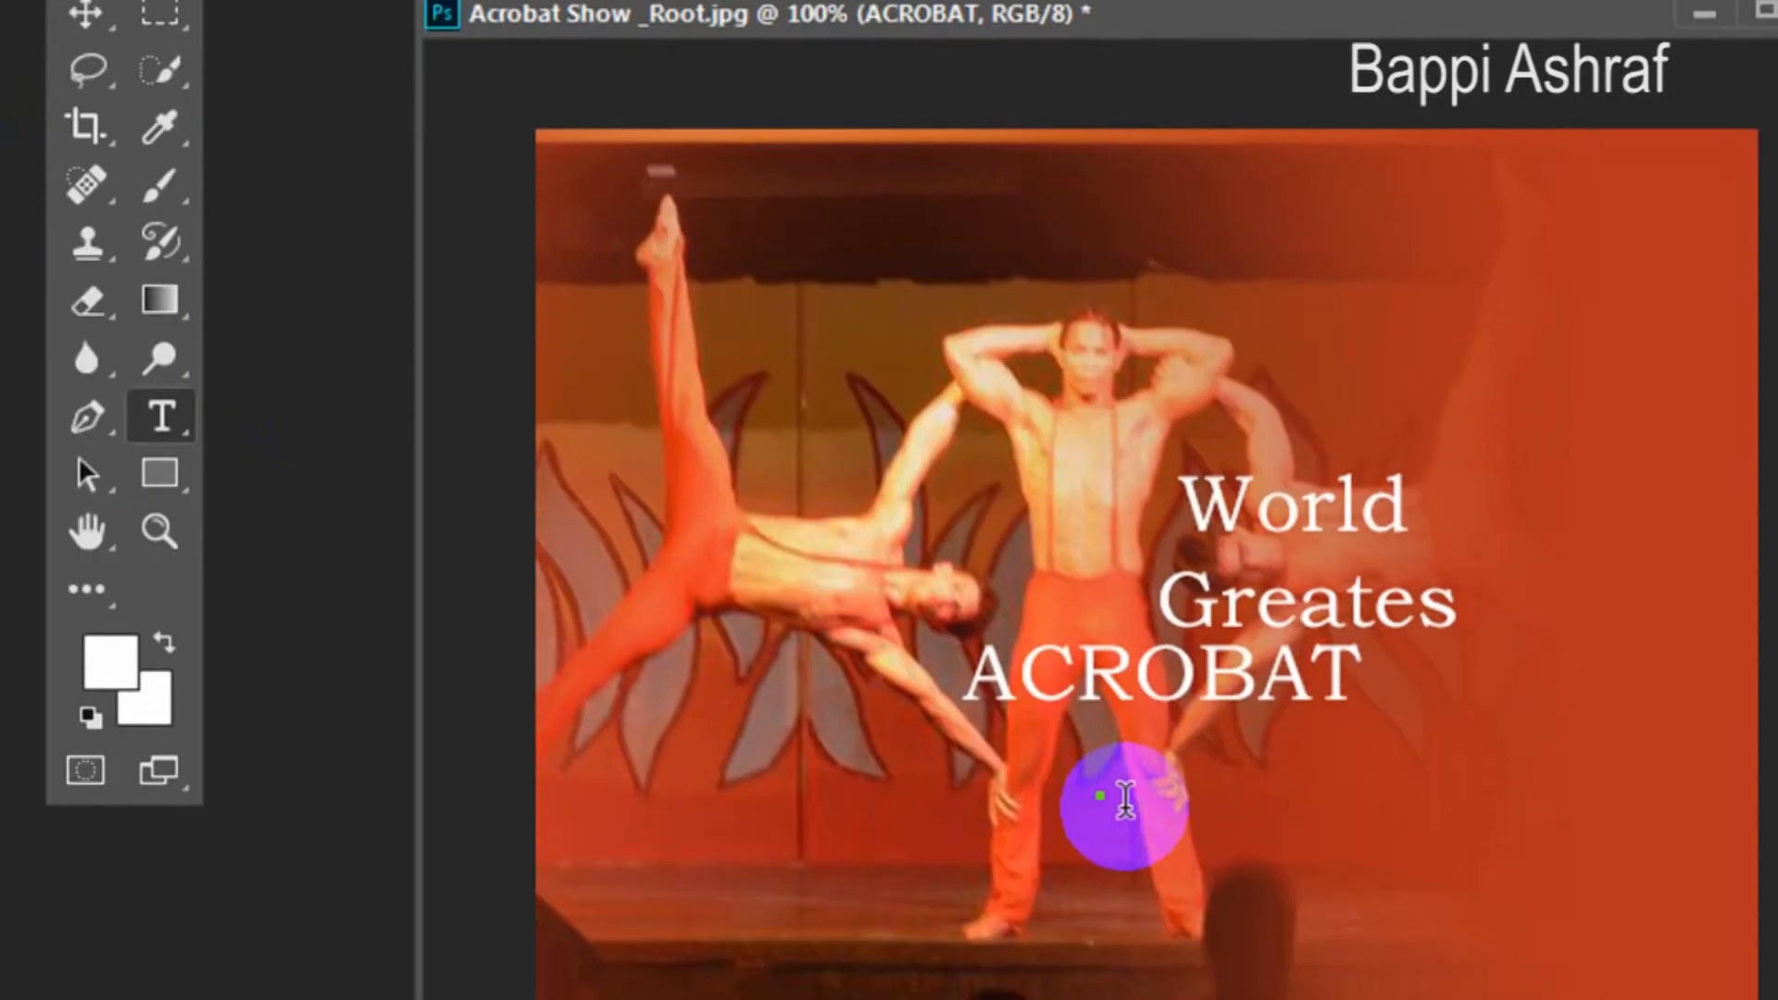
type("Show")
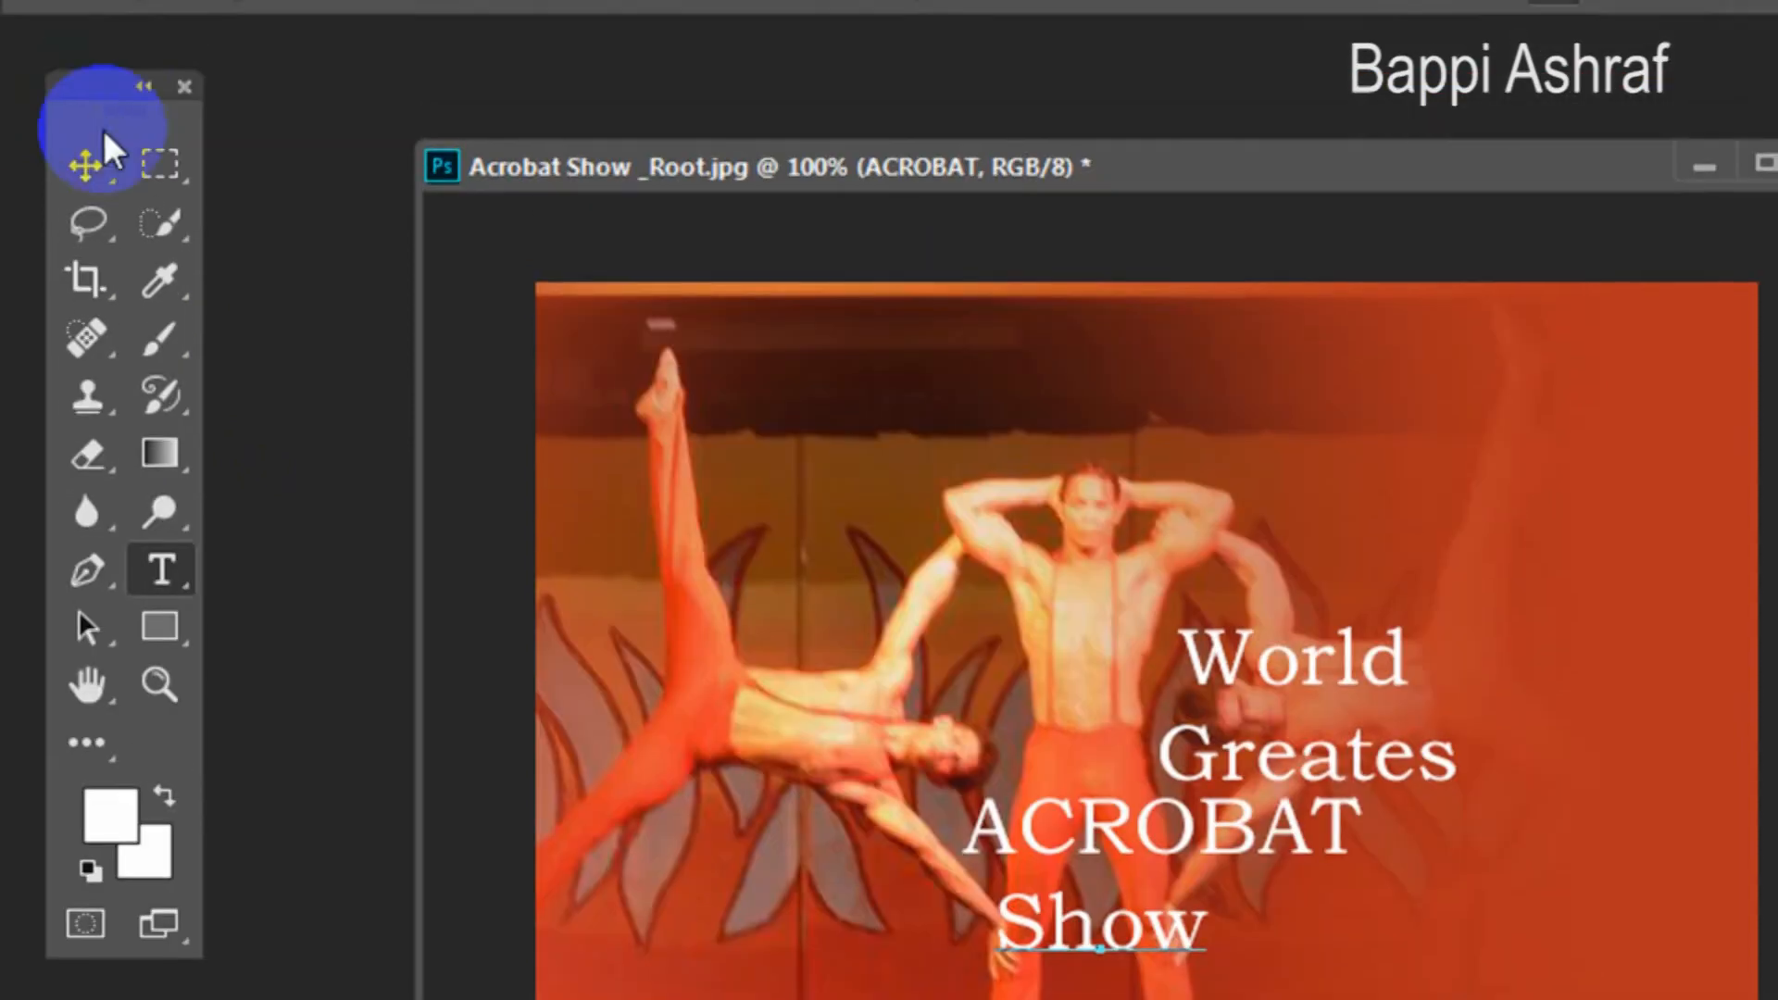
left_click(85, 130)
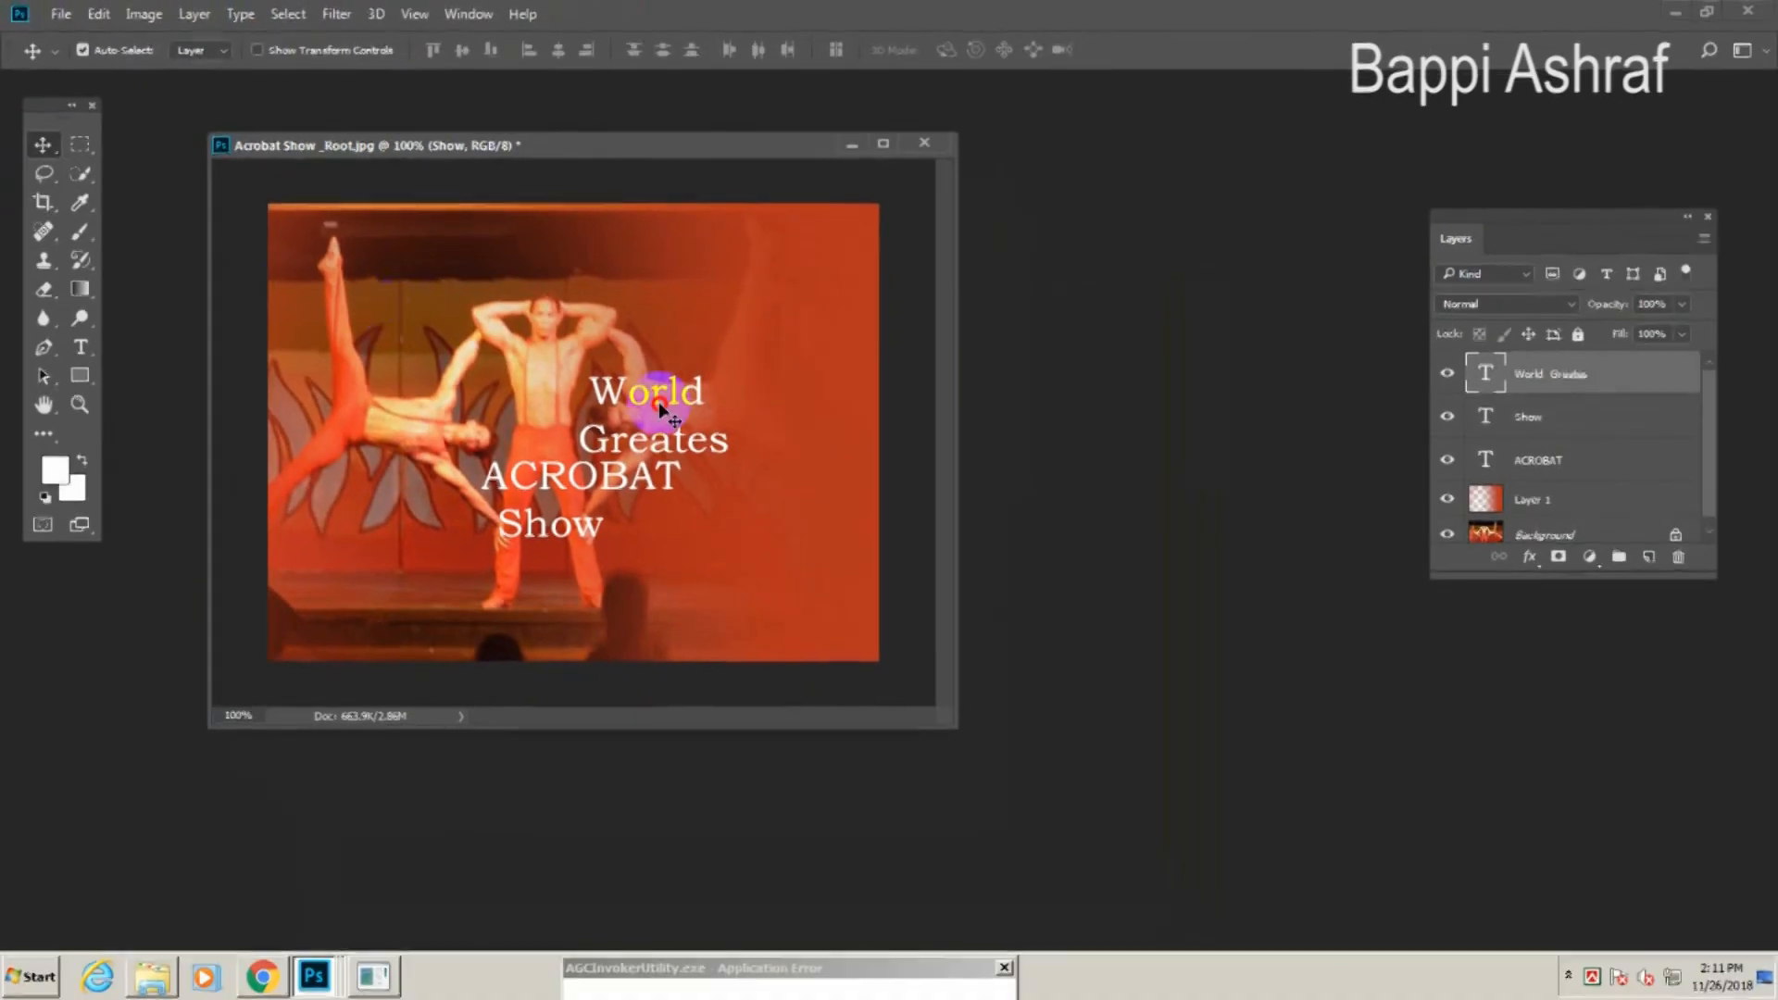
- Move the "World Greates" text onto the solid red area of the image and place "ACROBAT" centered beneath it
left_click(915, 518)
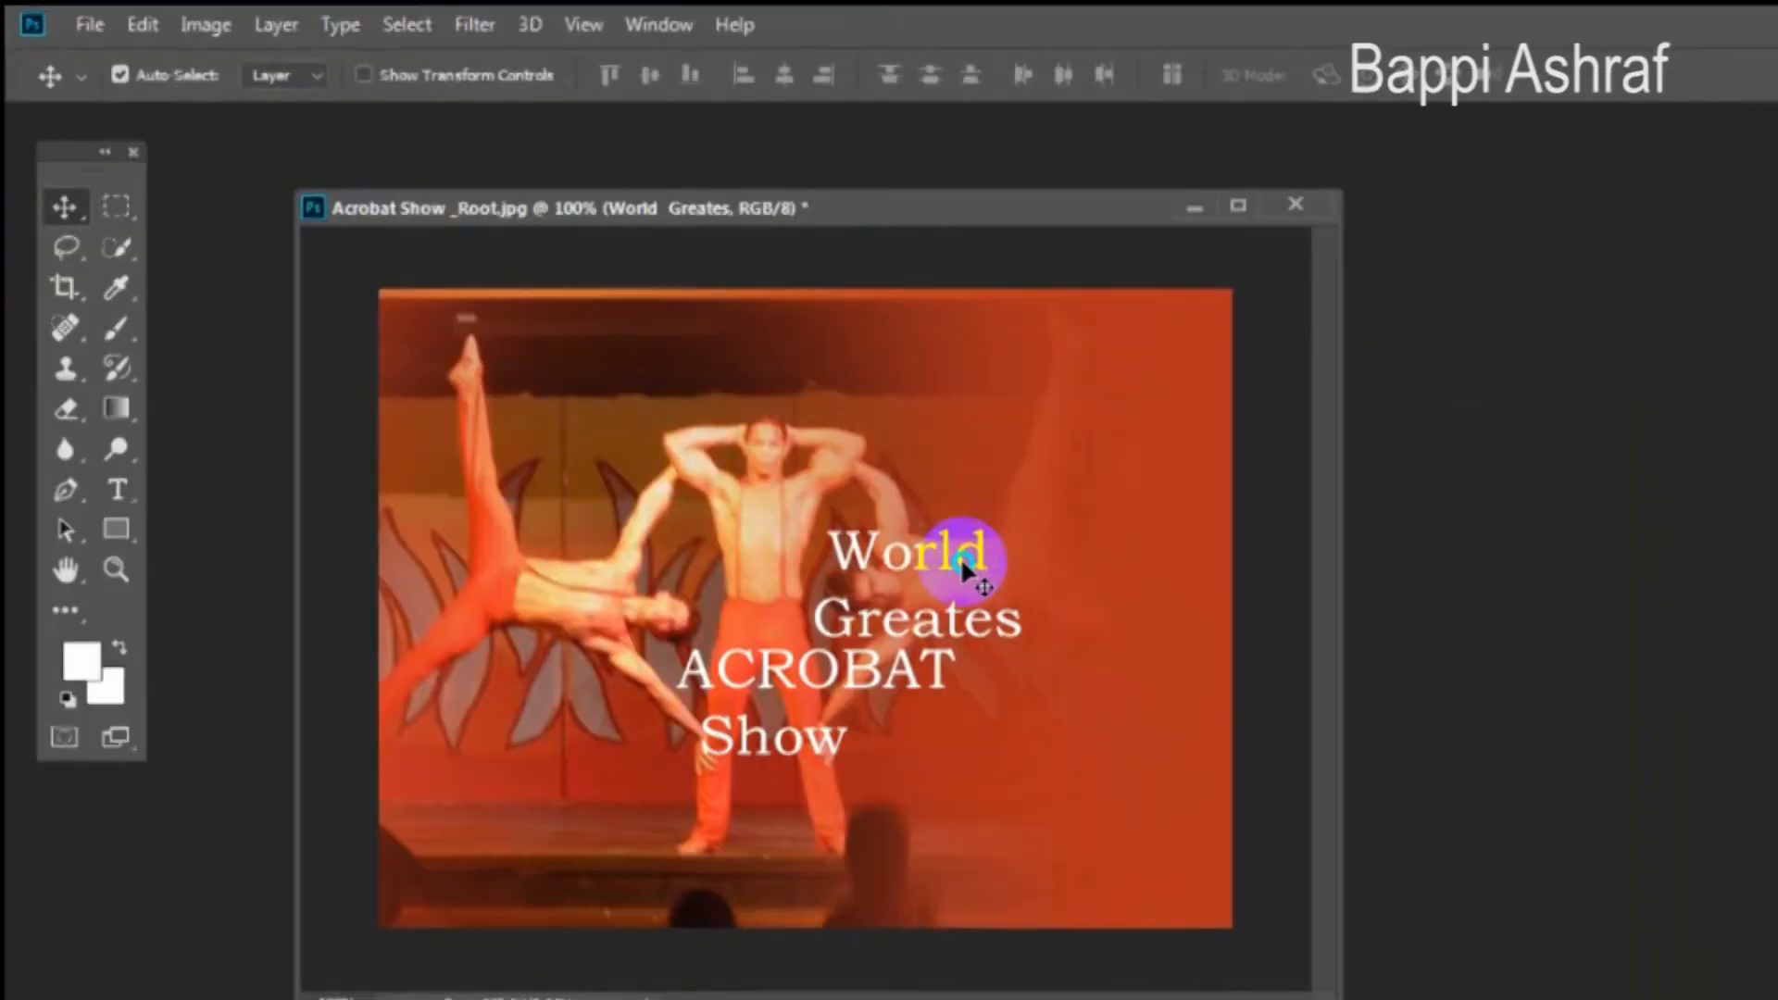
left_click_drag(963, 565, 1154, 446)
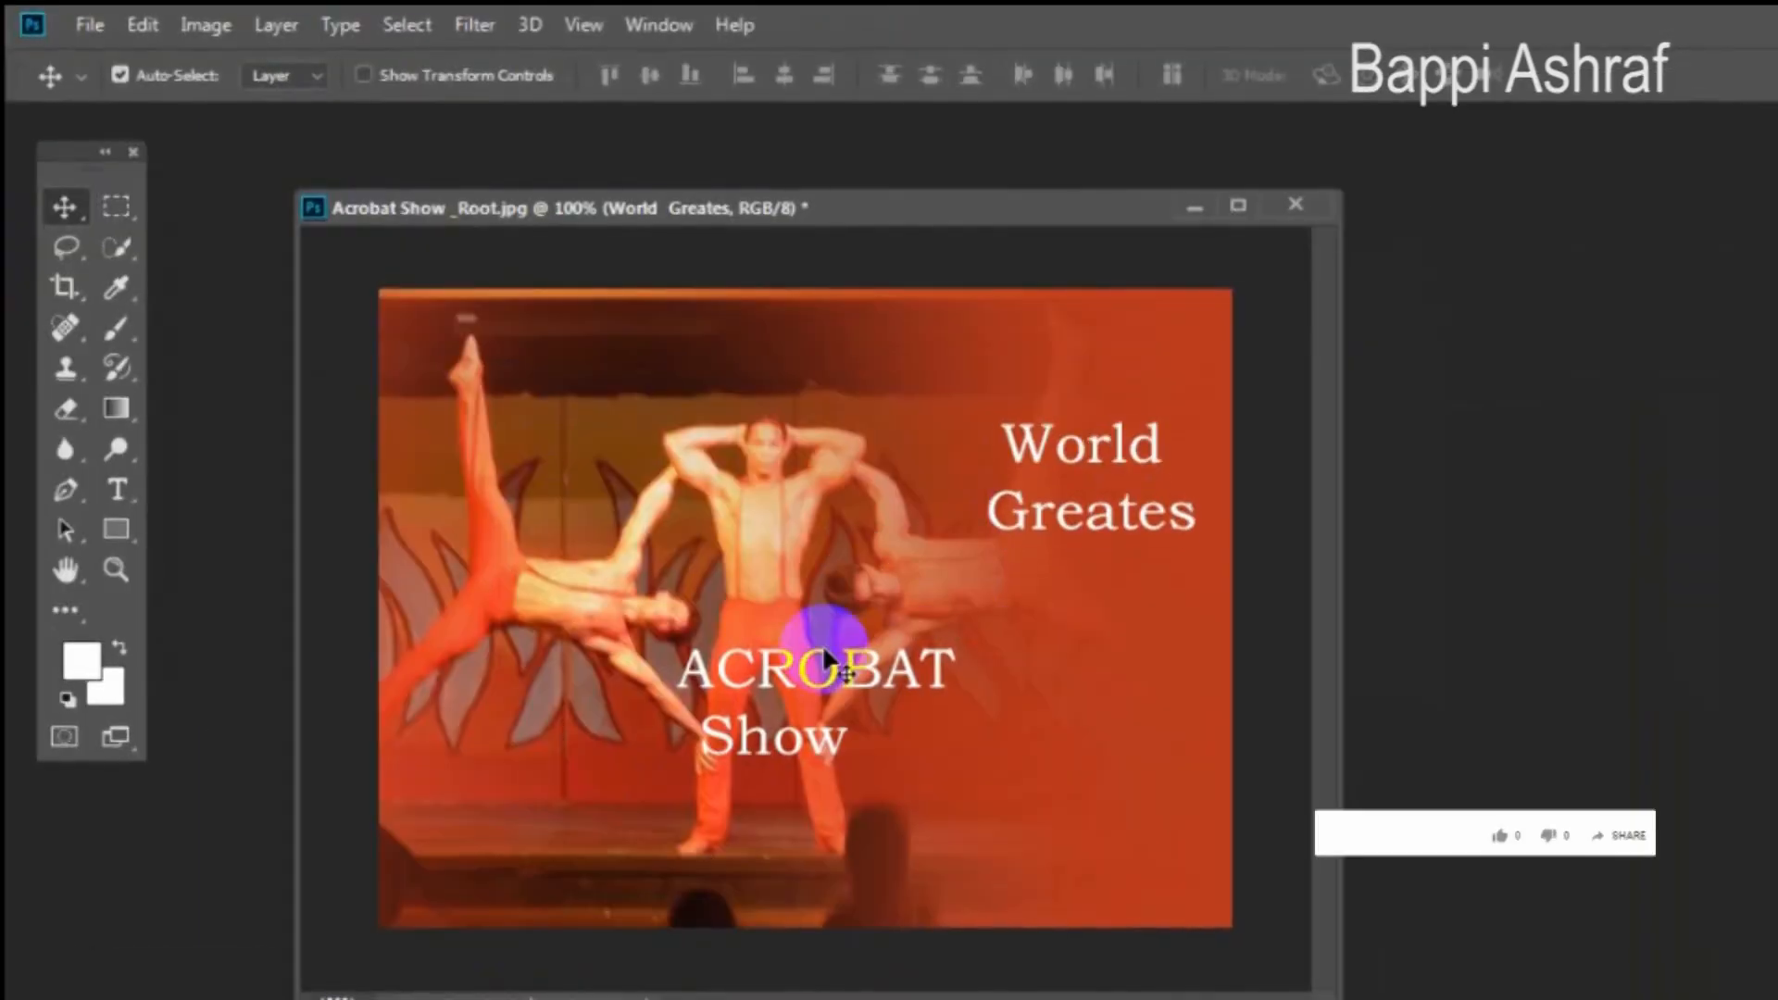
left_click_drag(897, 658, 1162, 566)
right_click(1155, 529)
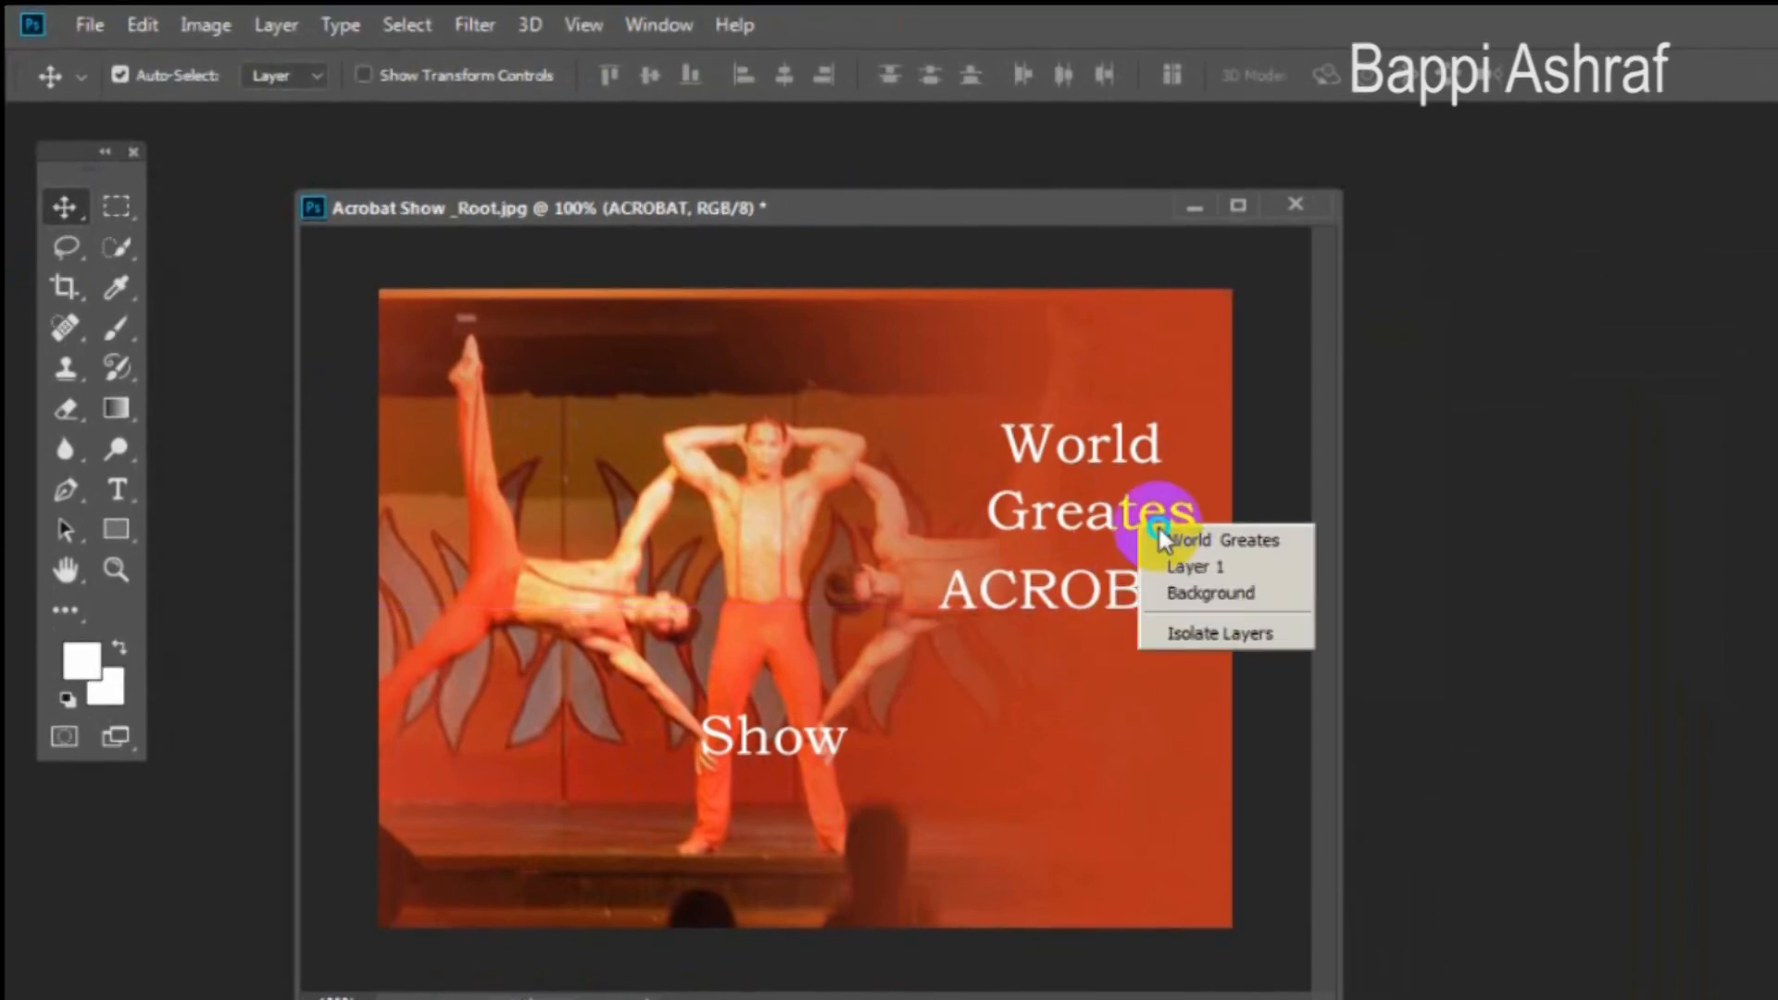
left_click(1208, 536)
mouse_move(1153, 528)
left_mouse_down()
mouse_move(1120, 519)
mouse_move(1141, 532)
left_mouse_up()
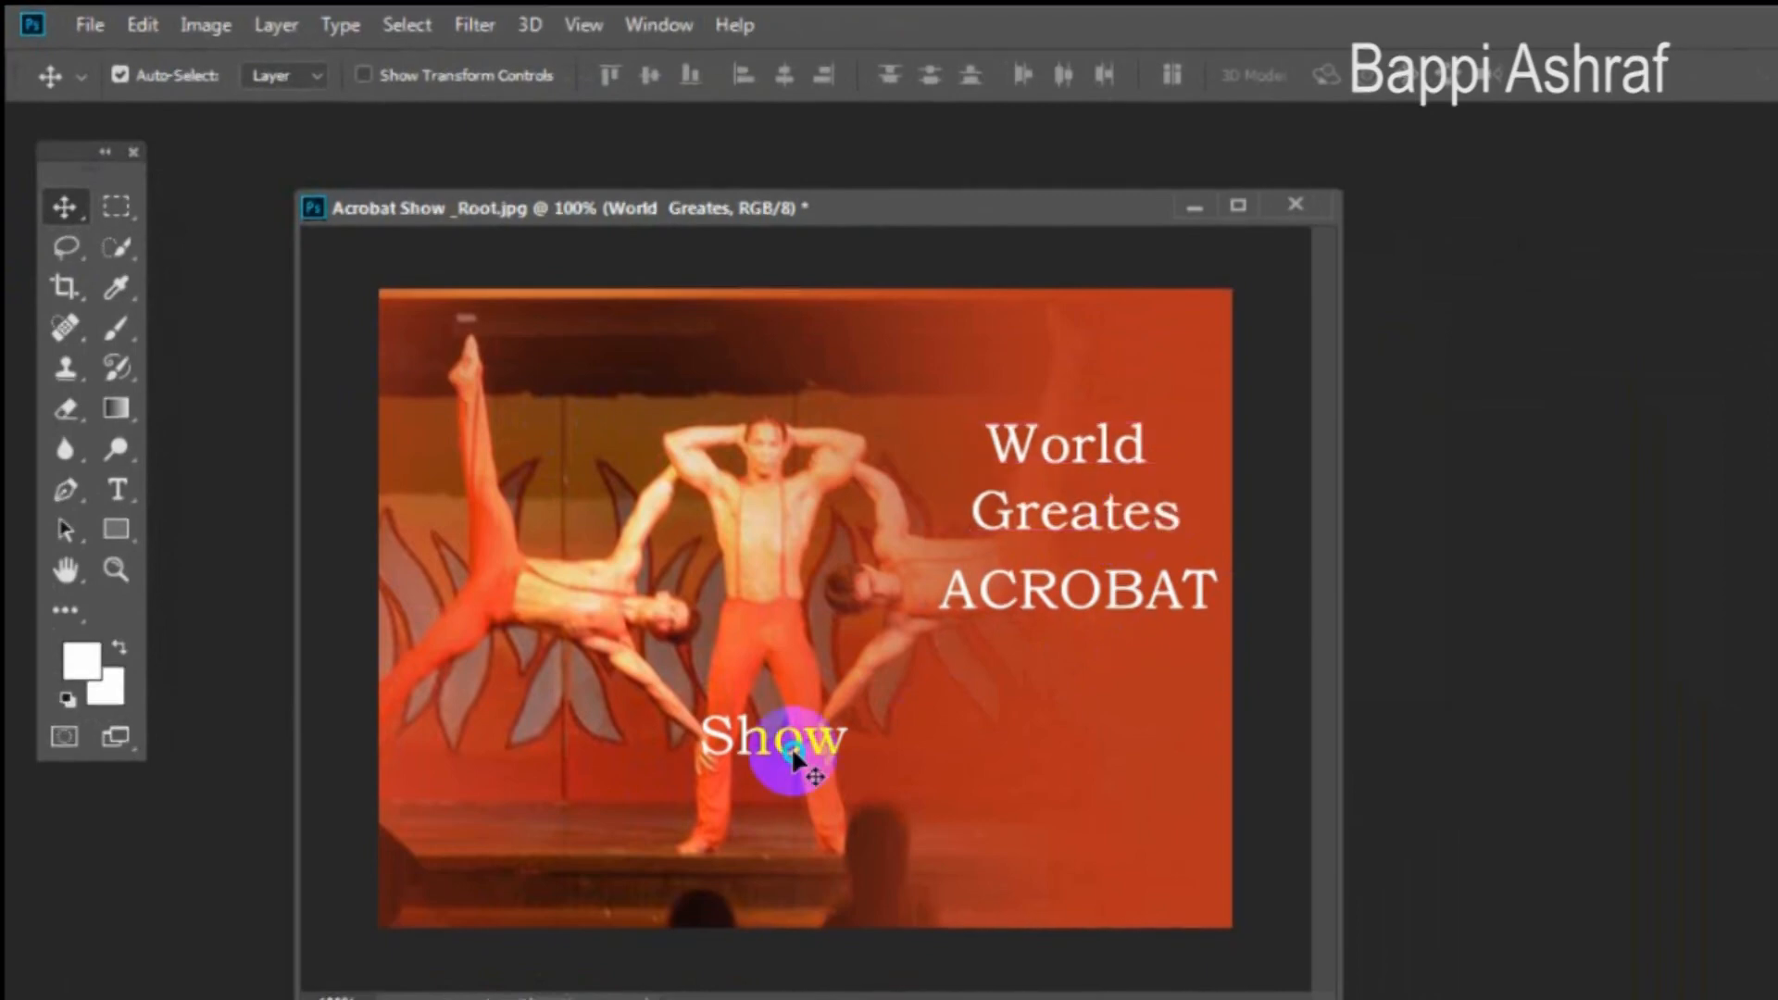
- Select the "Show" text layer and move it onto the red area, centered beneath "ACROBAT"
right_click(790, 754)
left_click(842, 766)
left_click_drag(773, 745, 1089, 678)
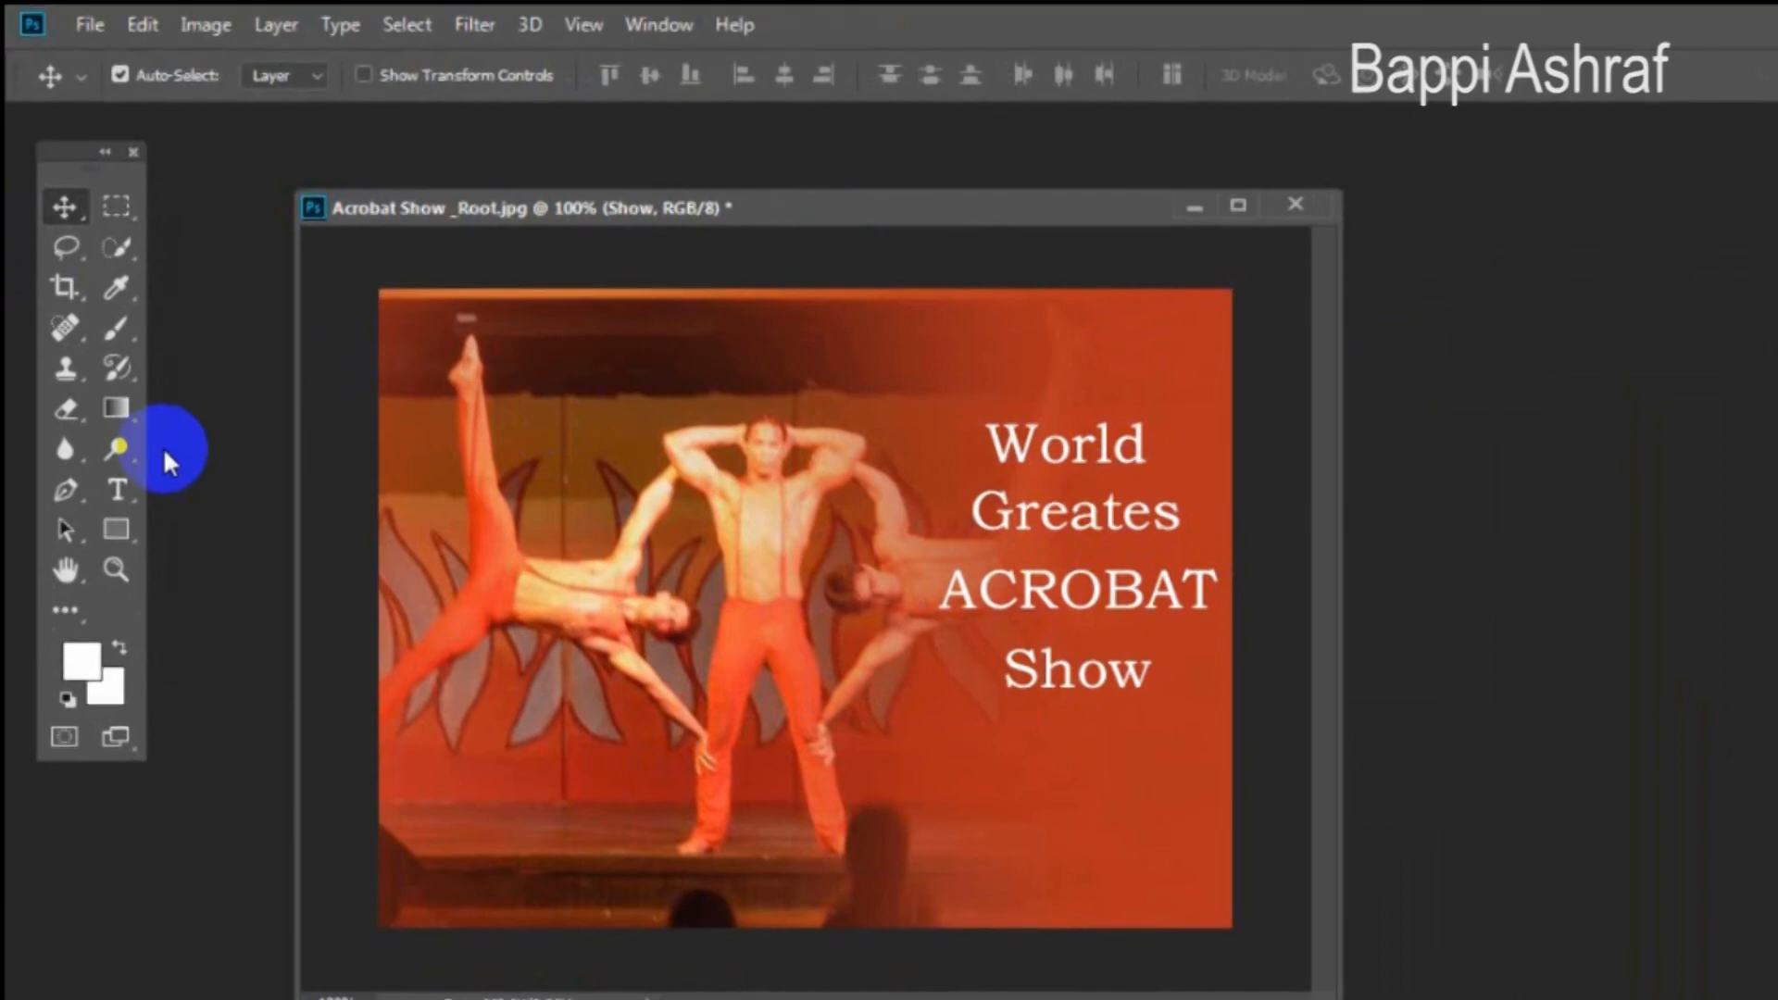
- Set the font size of both lines of the "World Greates" text to 30 pt
left_click(900, 134)
left_click(111, 493)
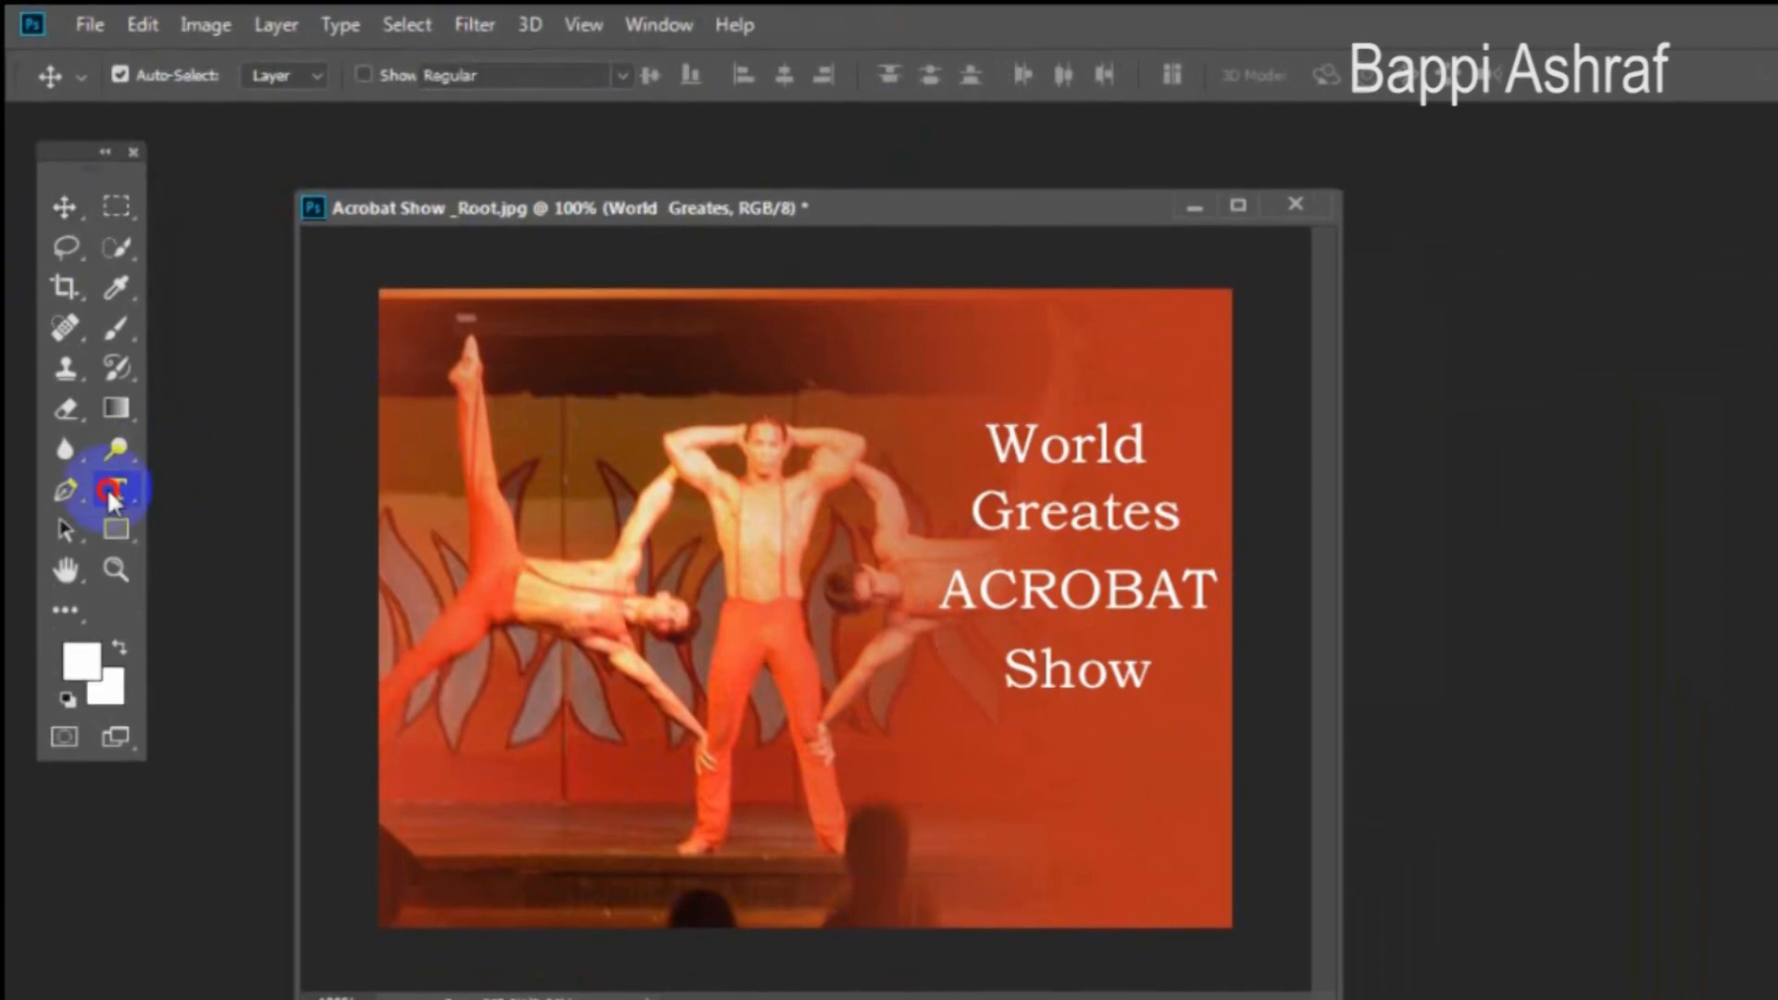
left_click(1019, 449)
left_click_drag(985, 435, 1182, 536)
left_click(796, 76)
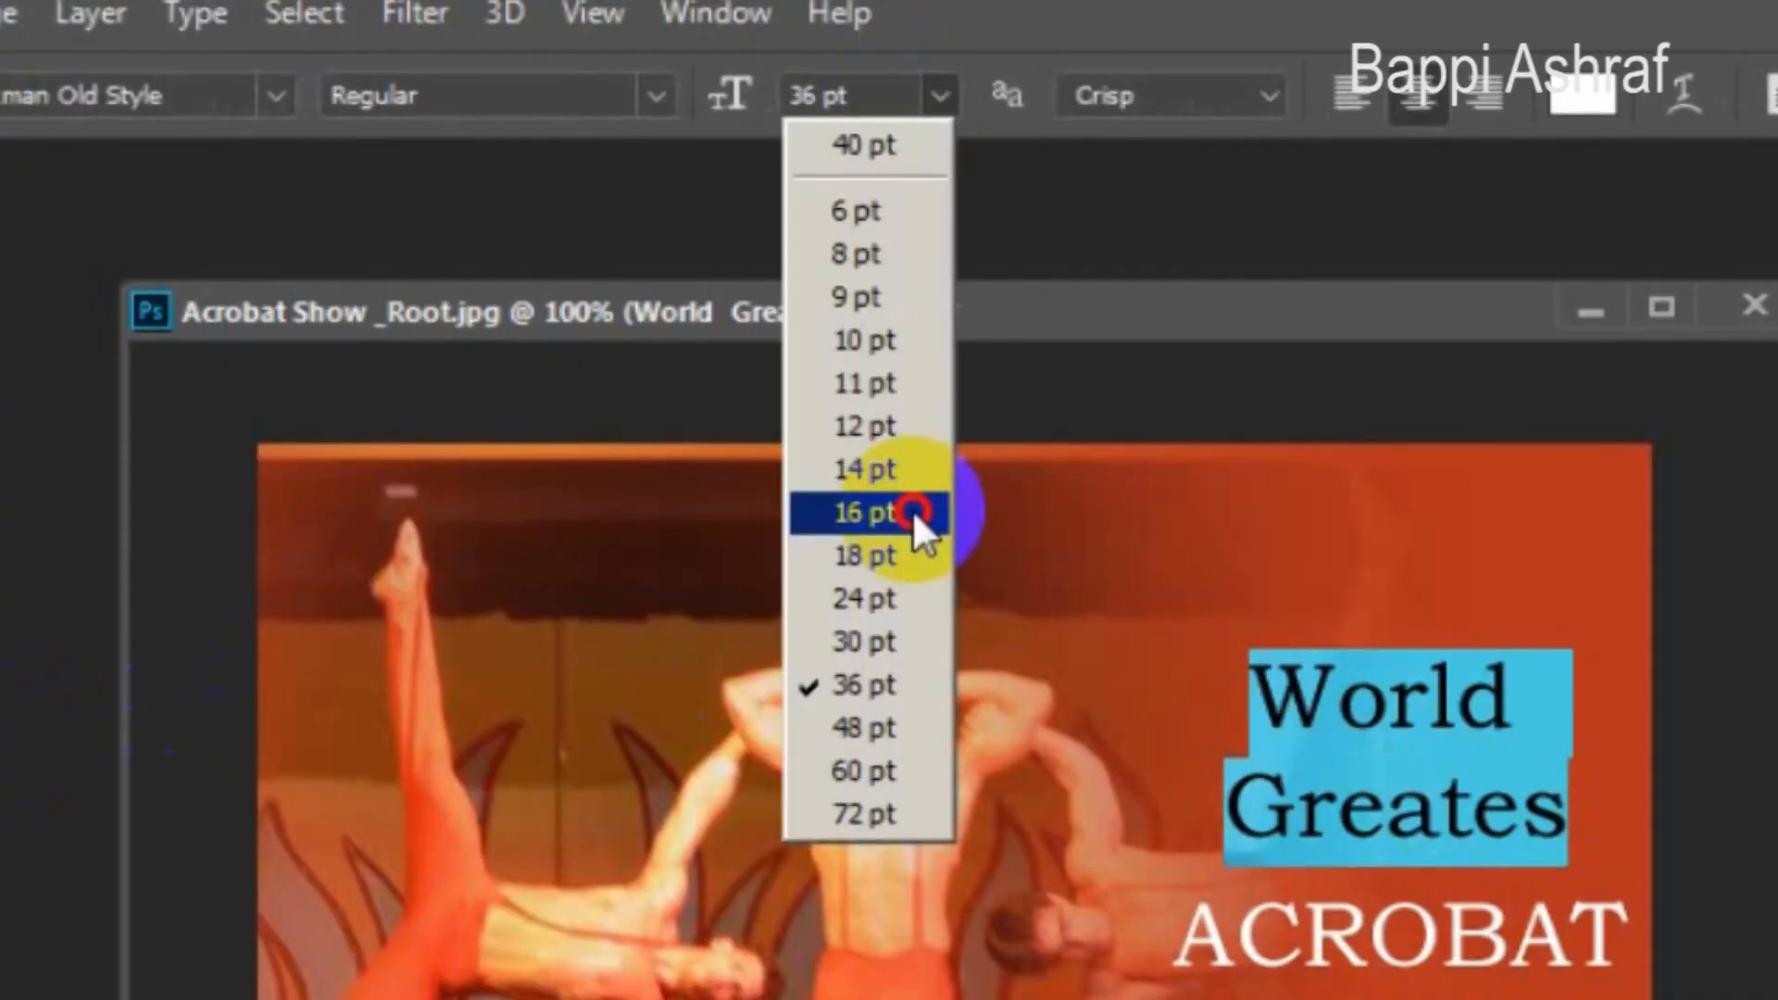
left_click(937, 639)
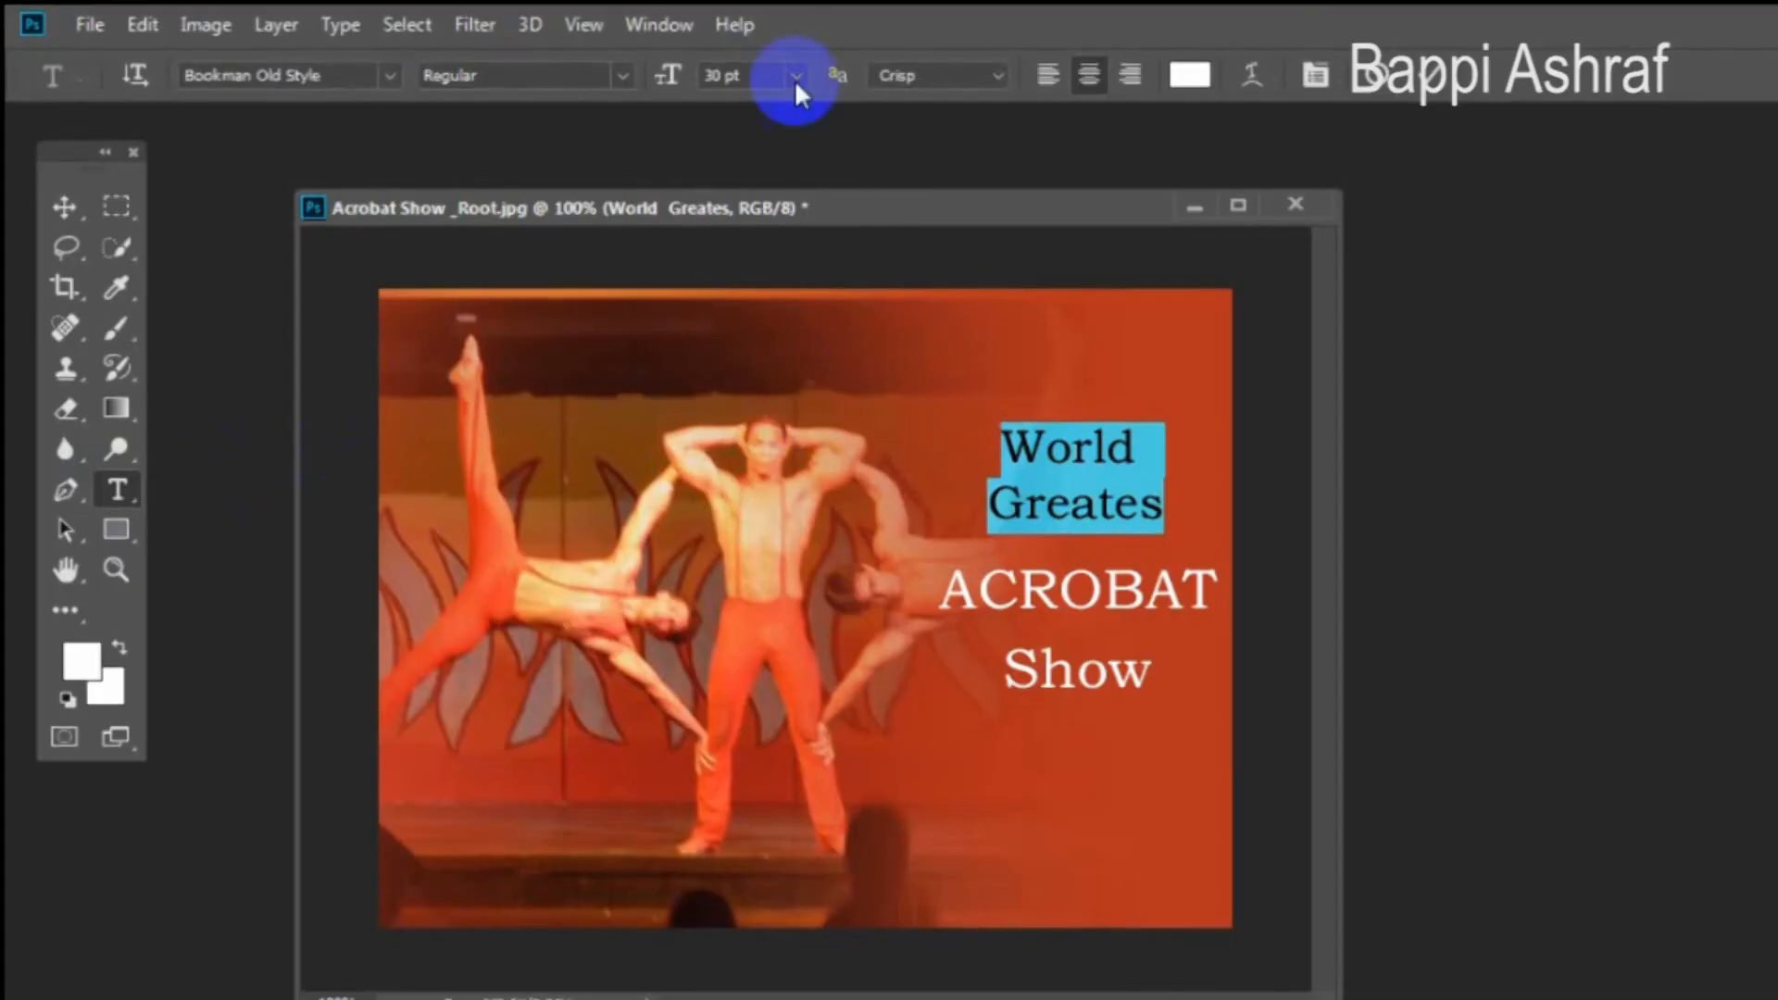
- Select all of the "Show" text and set its font size to 30 pt
left_click(1093, 669)
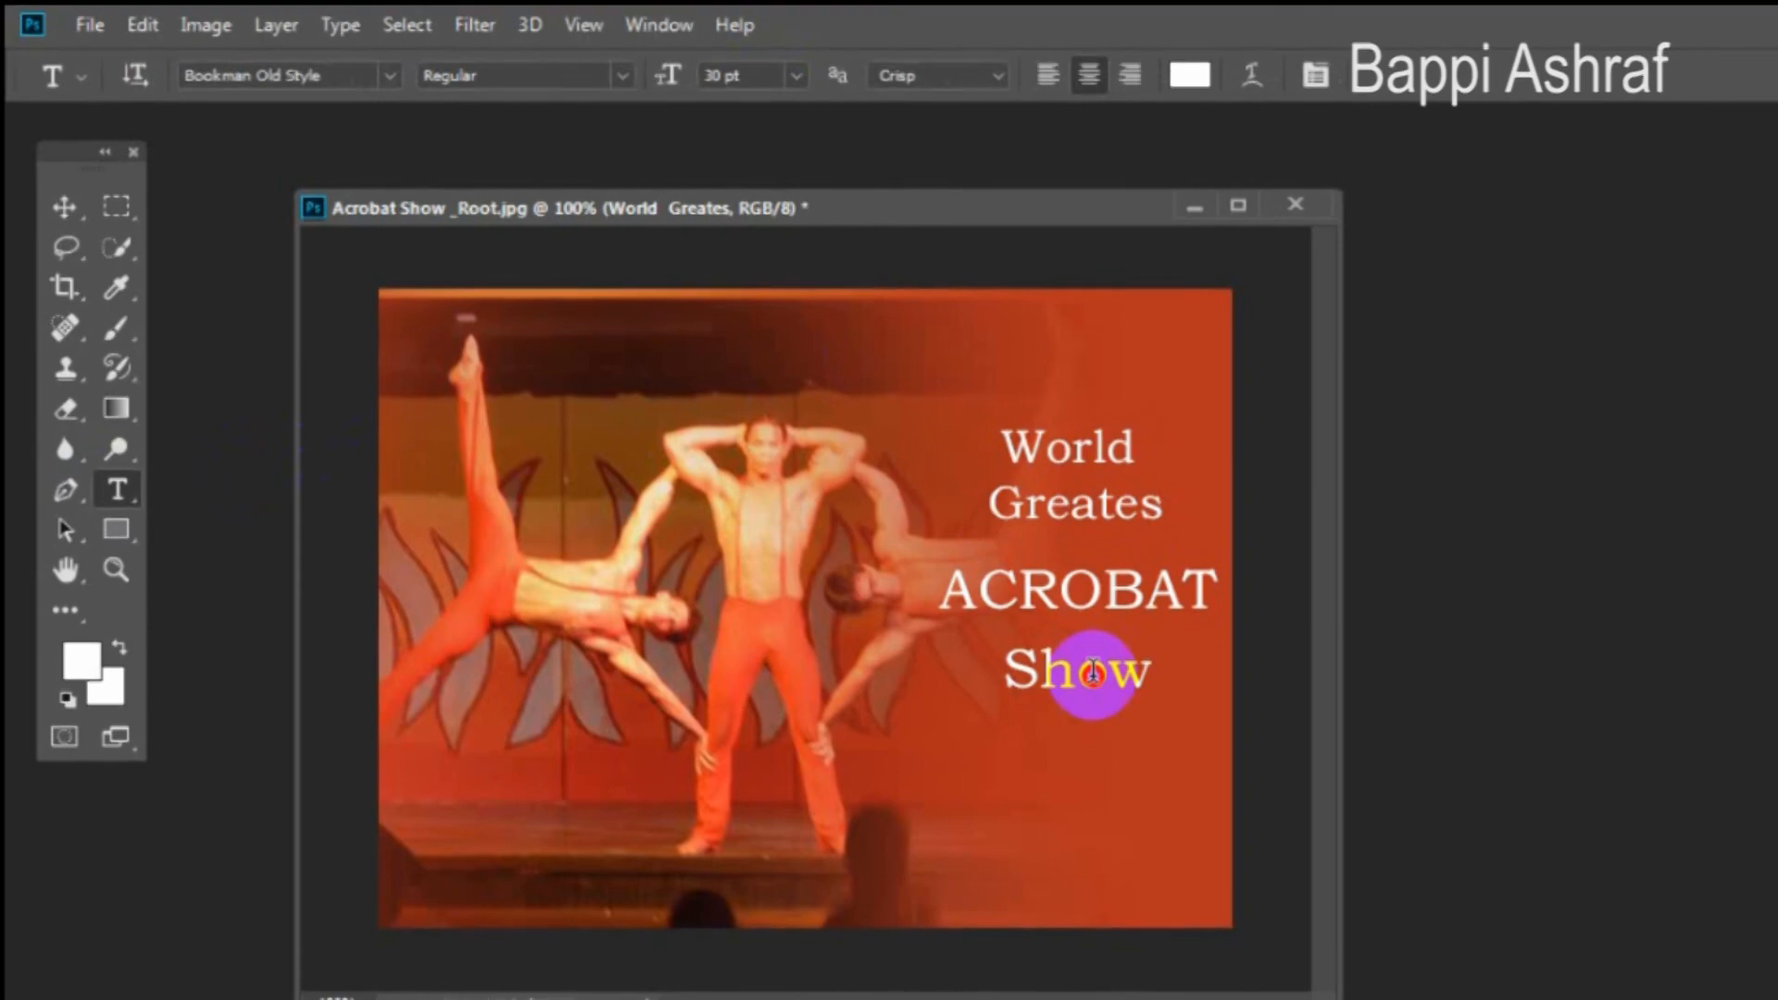
key("ctrl+a")
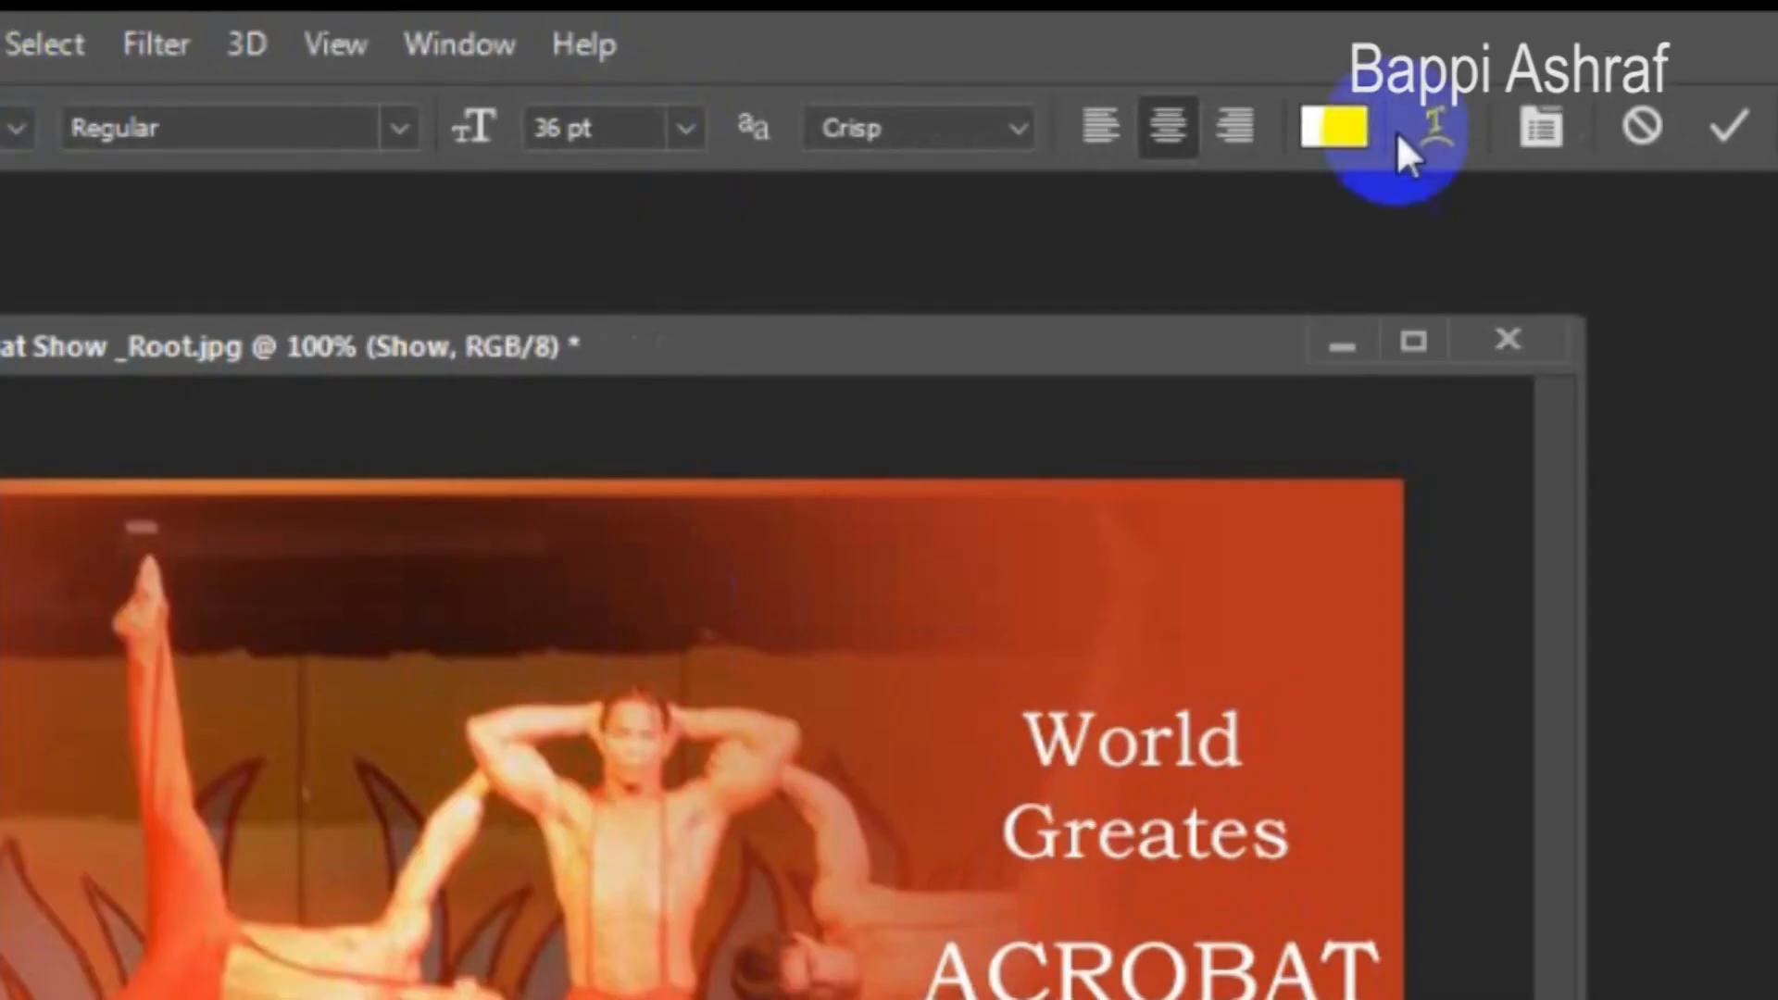
left_click(687, 130)
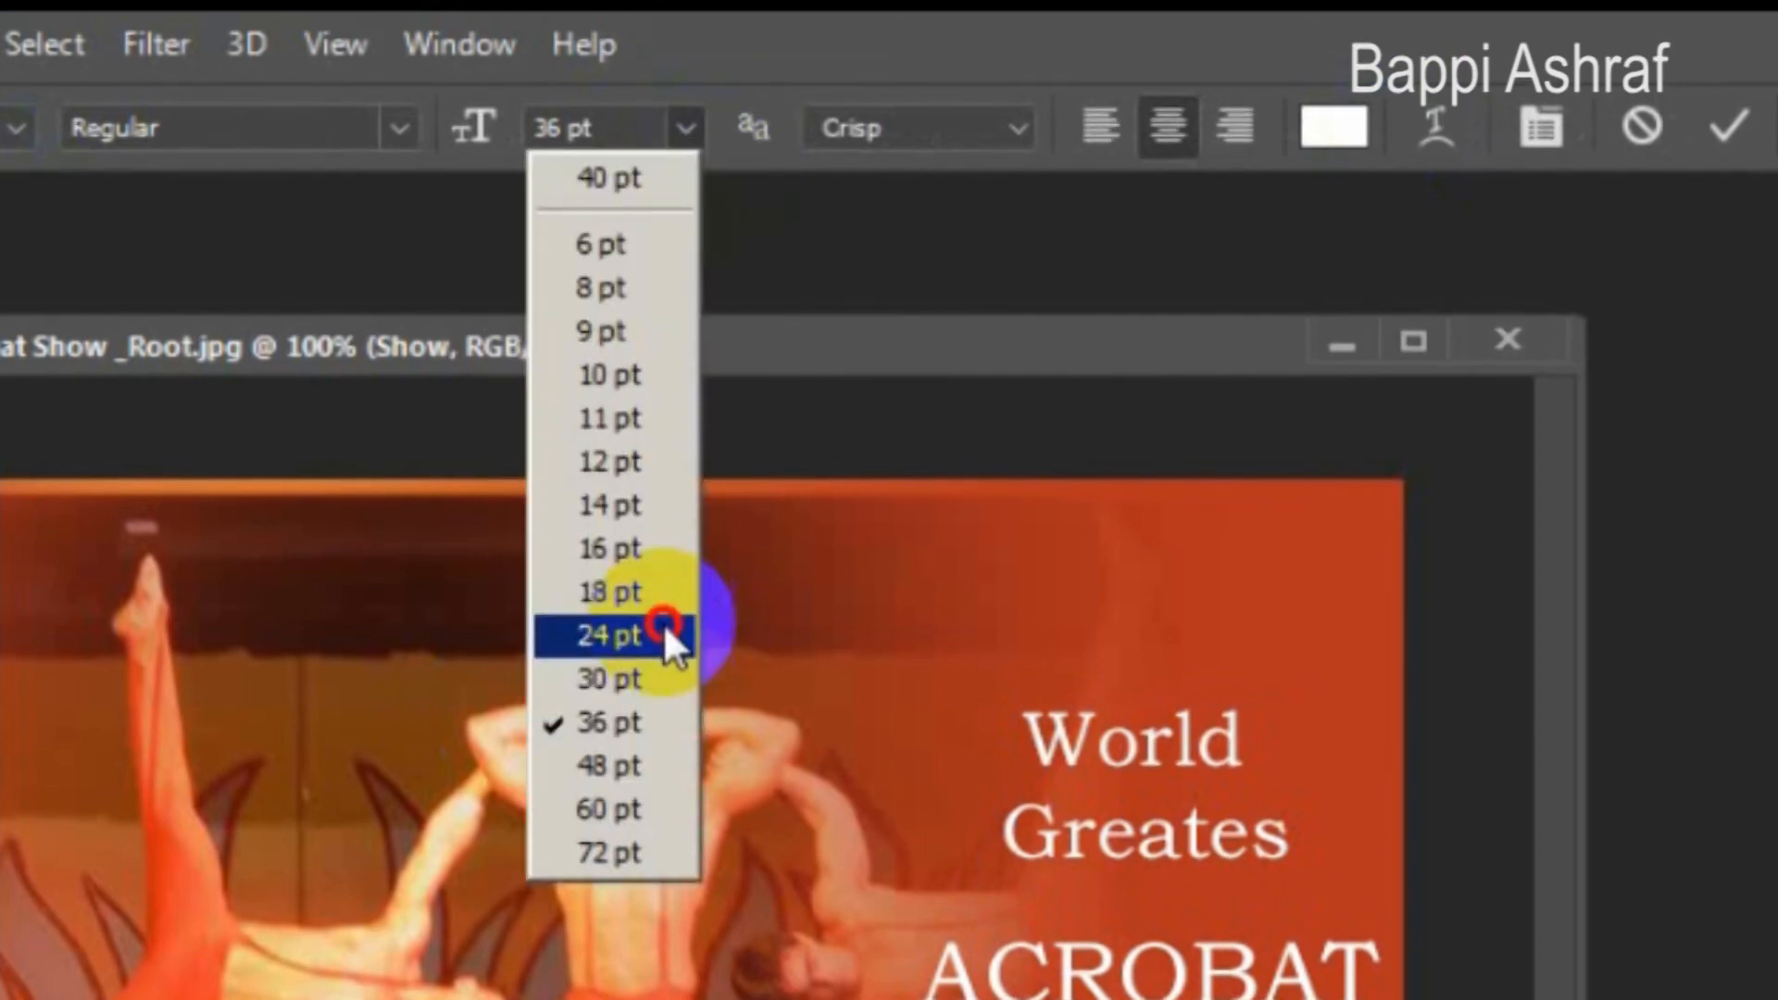
left_click(664, 671)
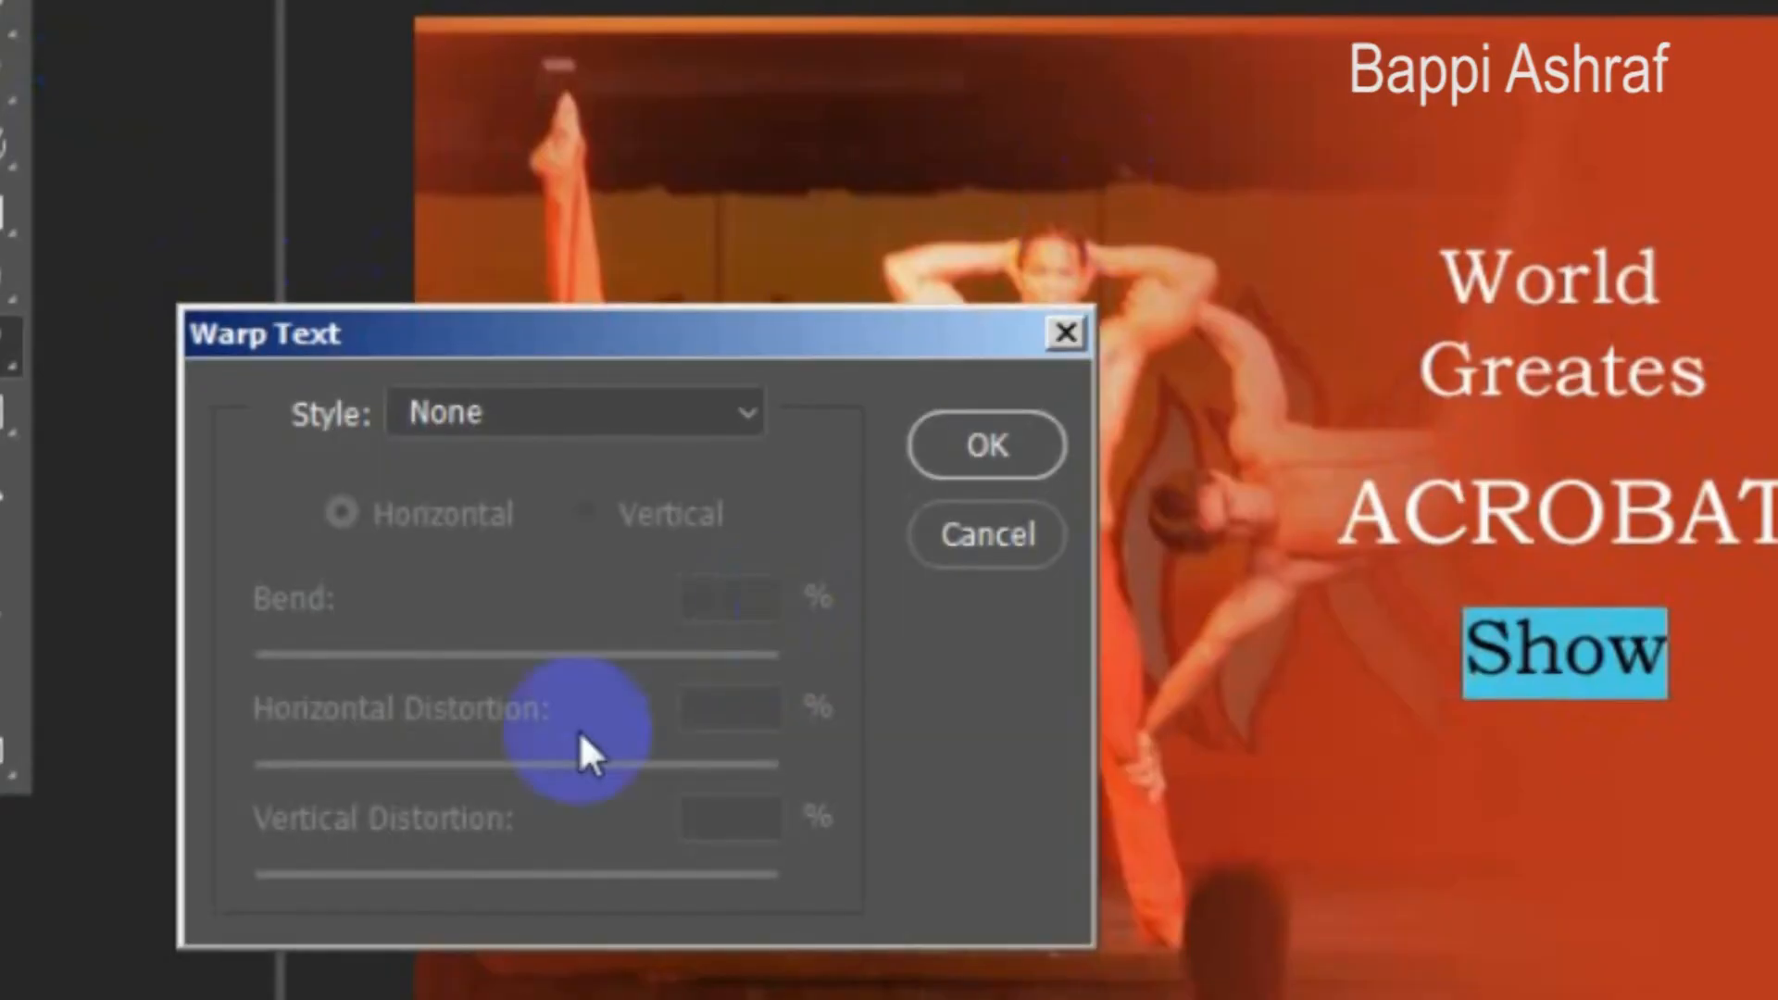
- Warp the "Show" text with the horizontal Rise style at +50% bend and move it up closer to "ACROBAT"
left_click(576, 413)
left_click(693, 999)
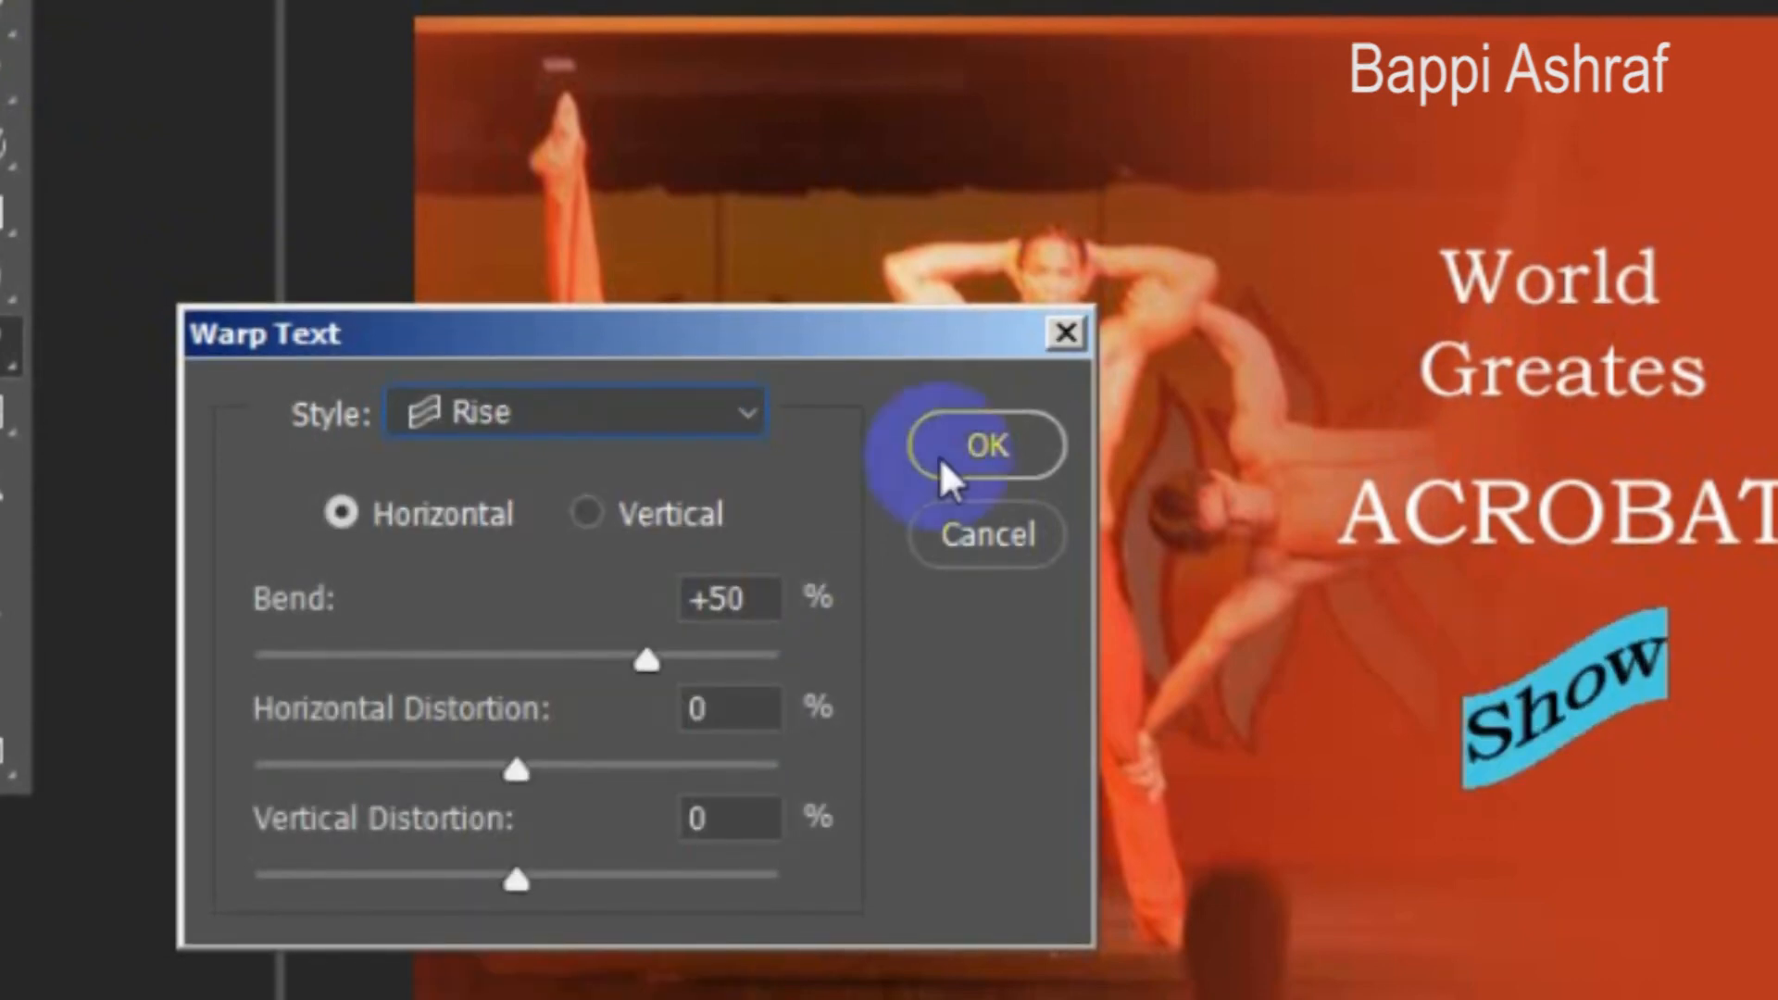
left_click(981, 437)
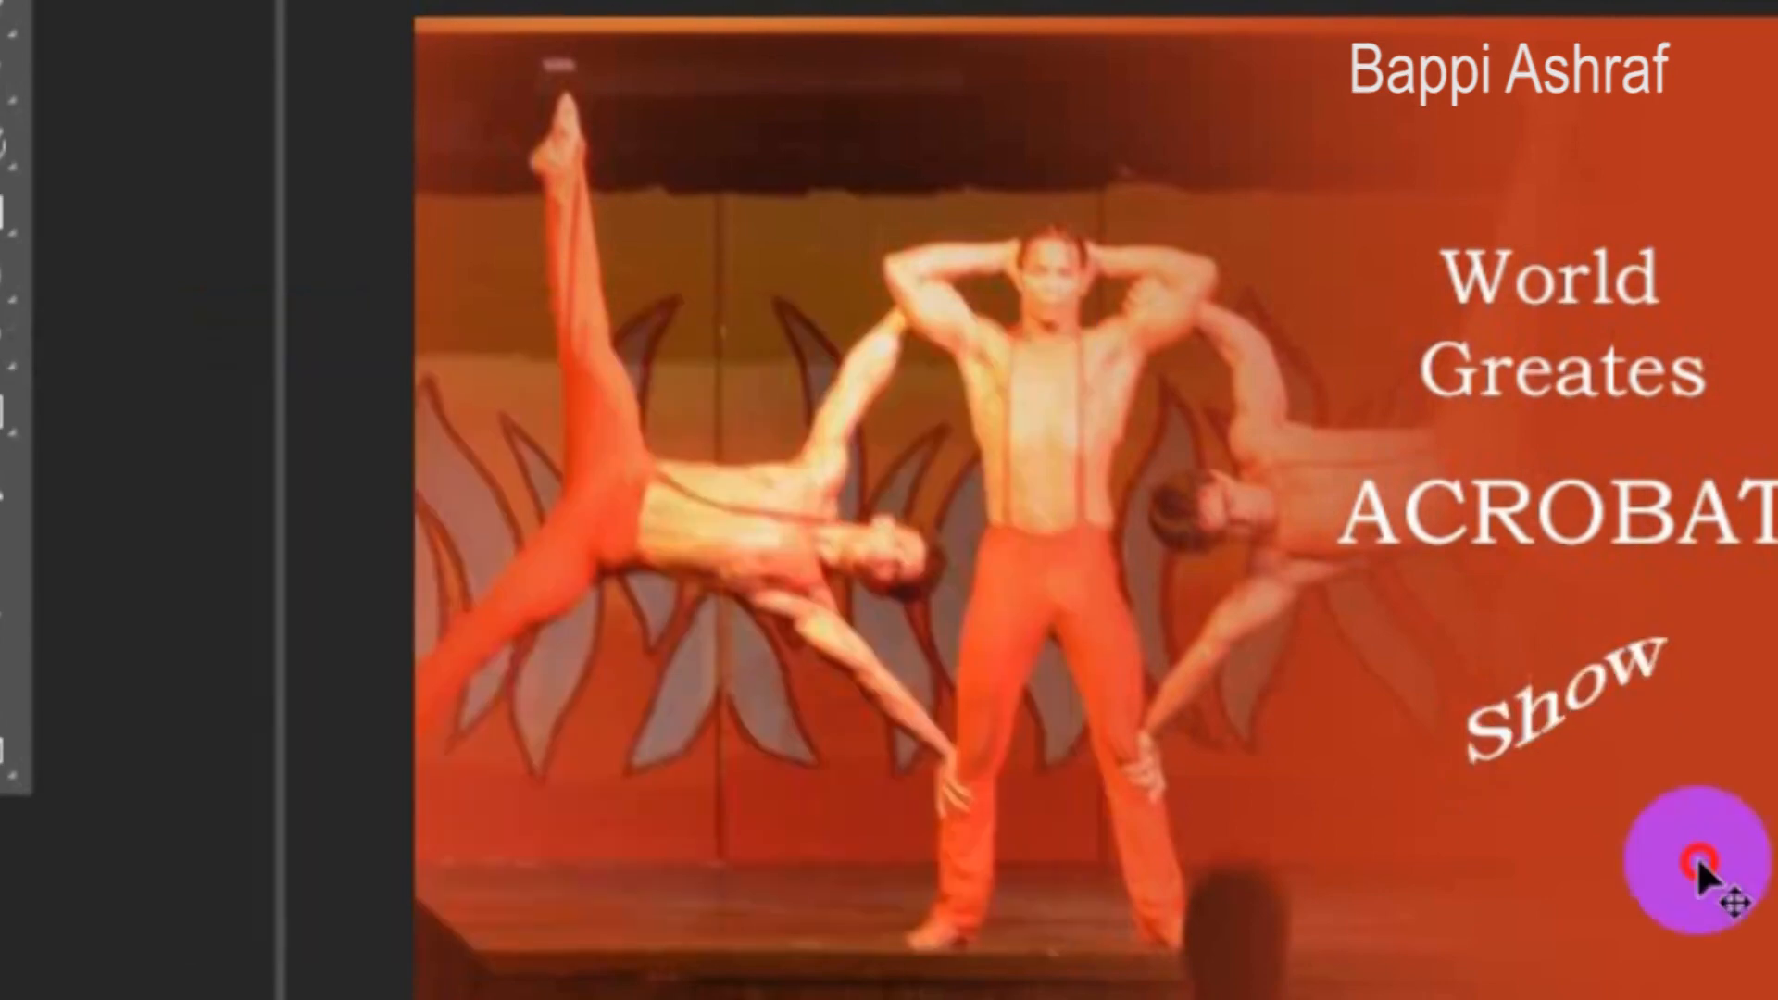
left_click_drag(1697, 859, 1602, 633)
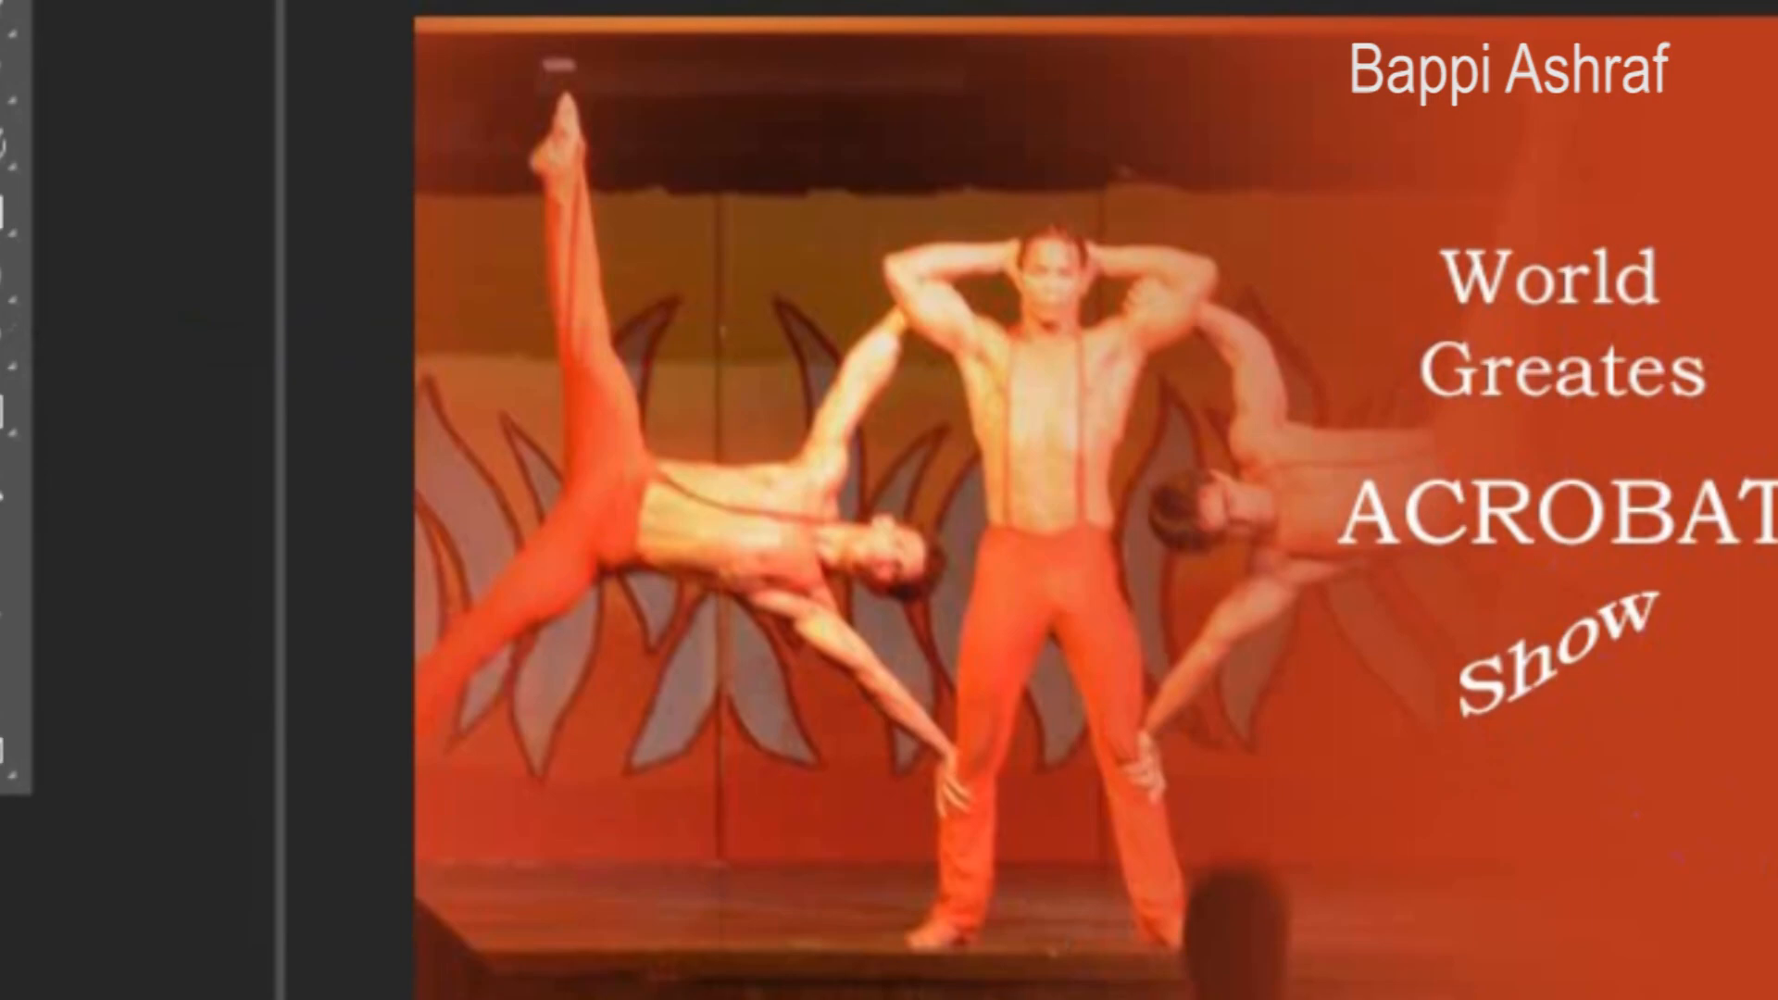